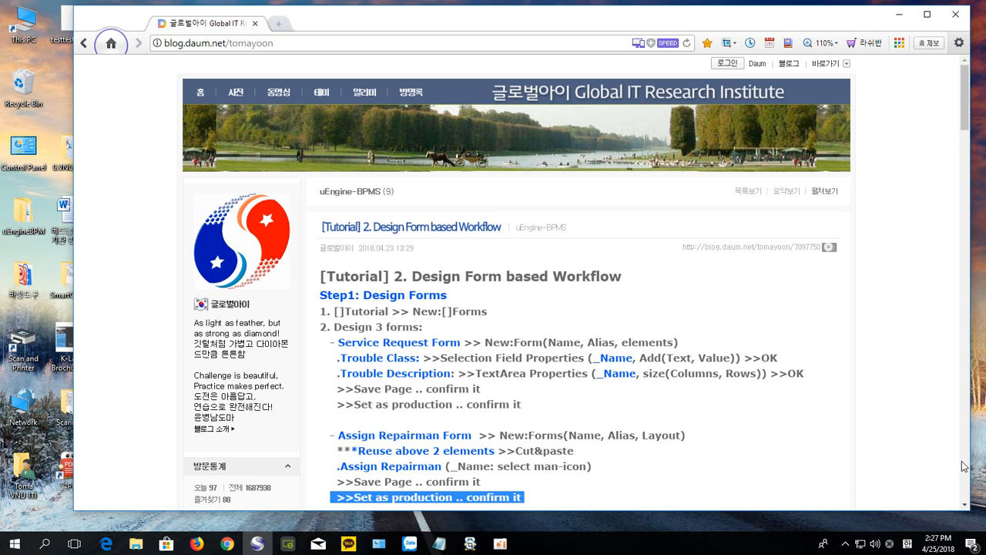
# Step: Go to the uEngineBPM\uengine3.5.4_standalone\was\bin folder in File Explorer
pyautogui.click(718, 317)
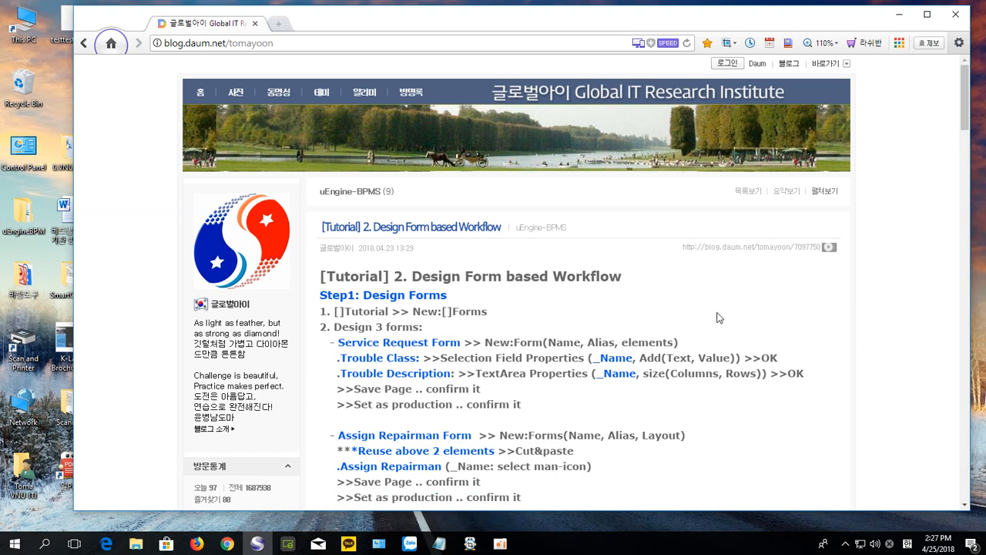
pyautogui.scroll(-2, 718, 317)
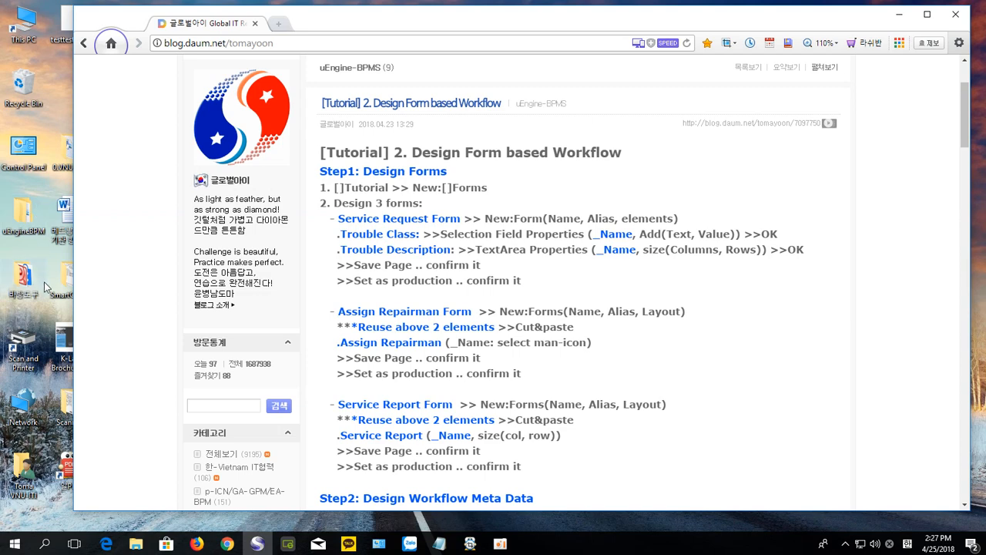
pyautogui.doubleClick(20, 223)
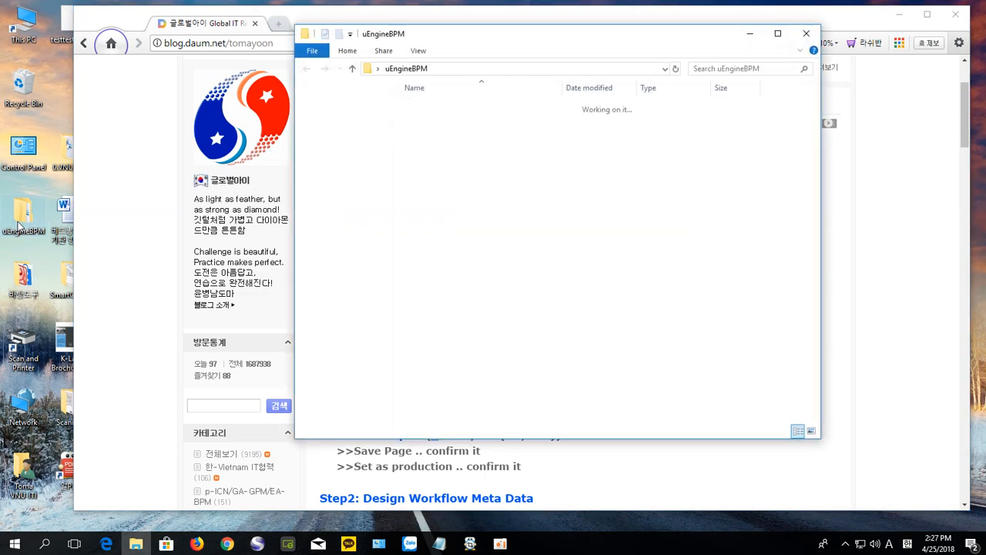
pyautogui.doubleClick(497, 110)
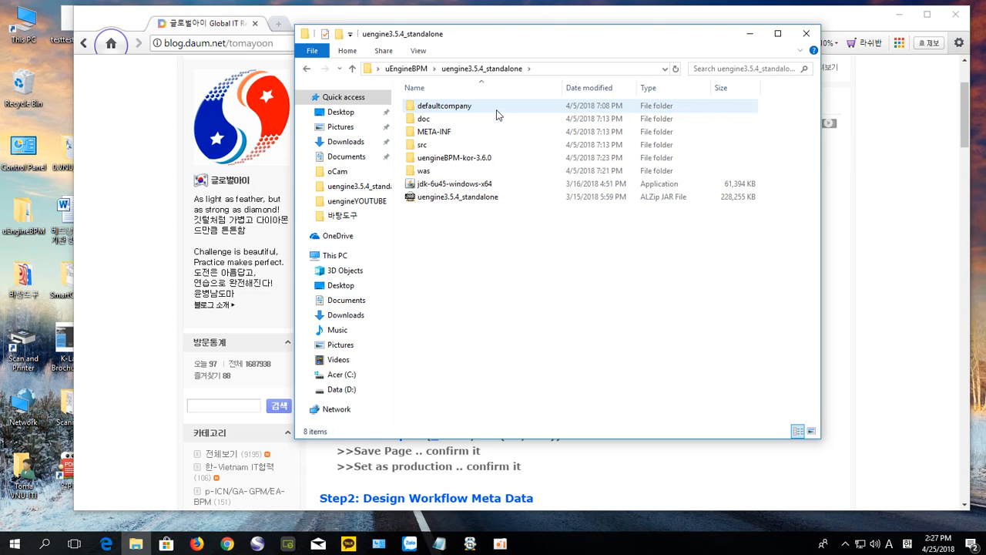
pyautogui.doubleClick(438, 173)
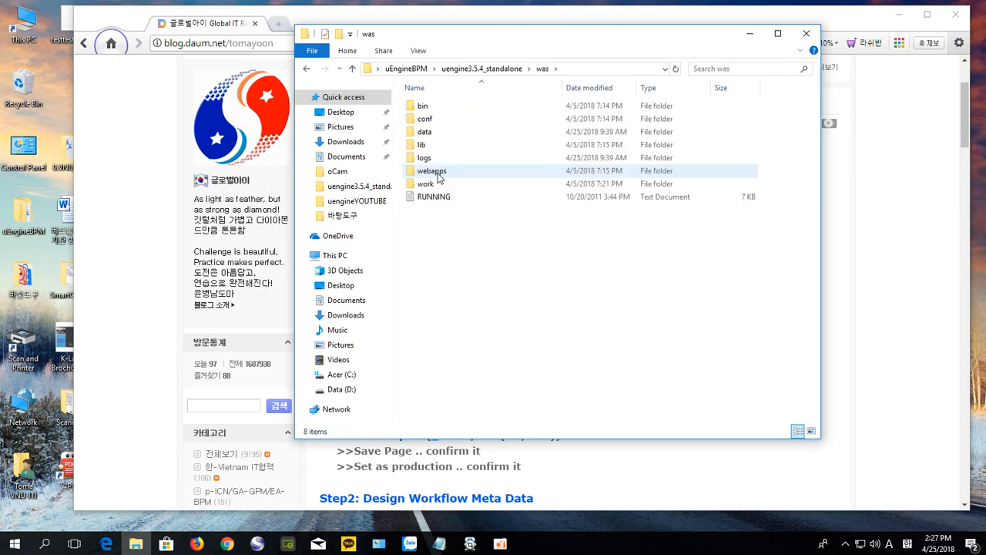
pyautogui.doubleClick(440, 108)
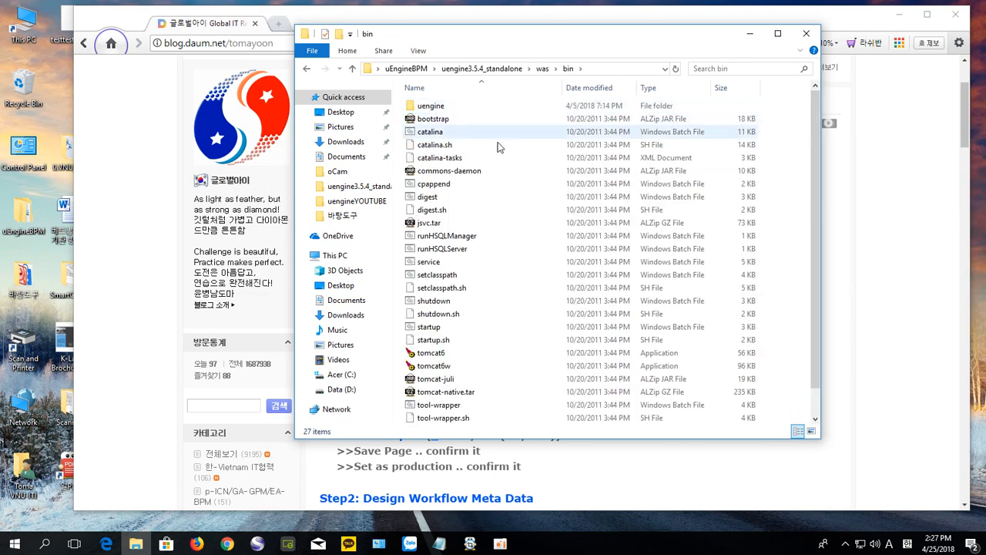
# Step: Start the HSQL database server with runHSQLServer and minimize its console
pyautogui.click(469, 251)
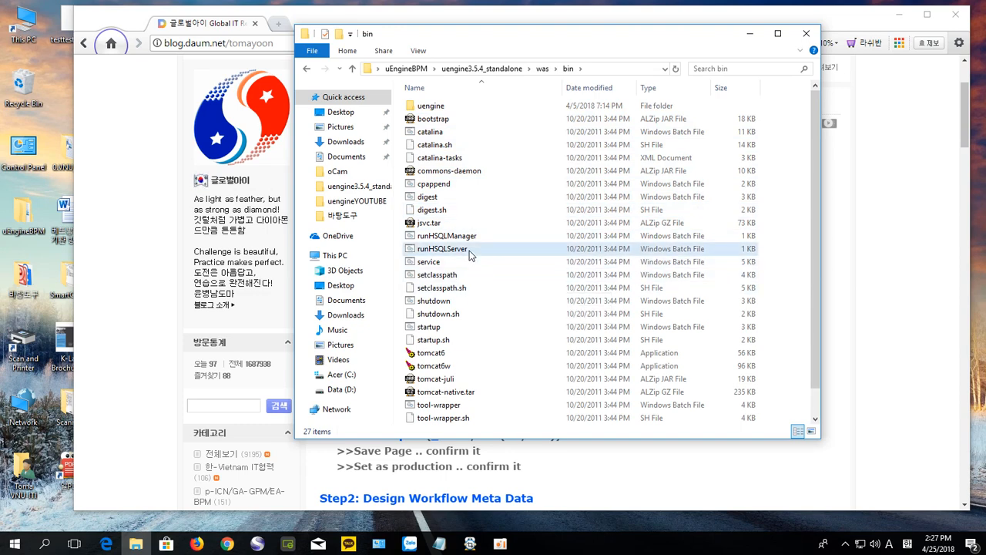
pyautogui.doubleClick(469, 250)
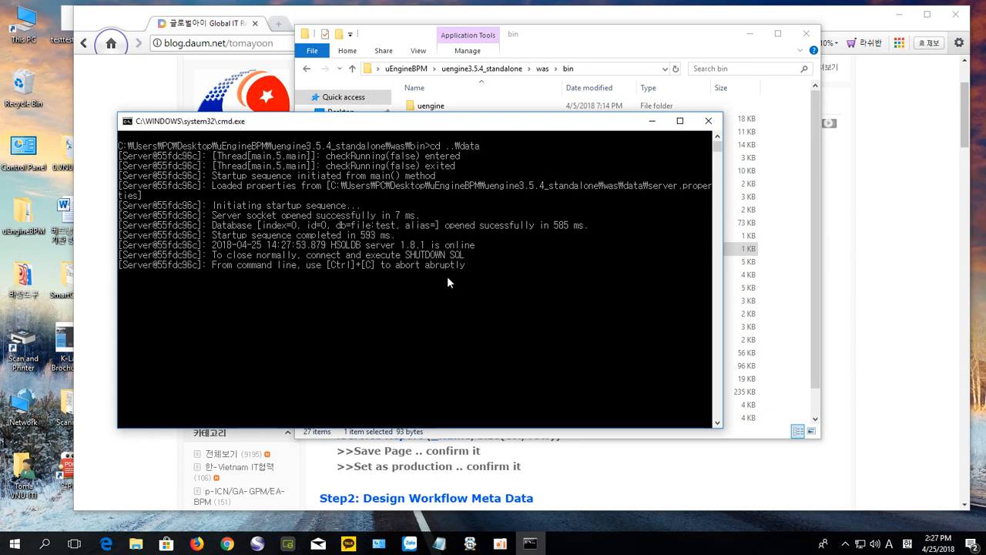
pyautogui.click(652, 121)
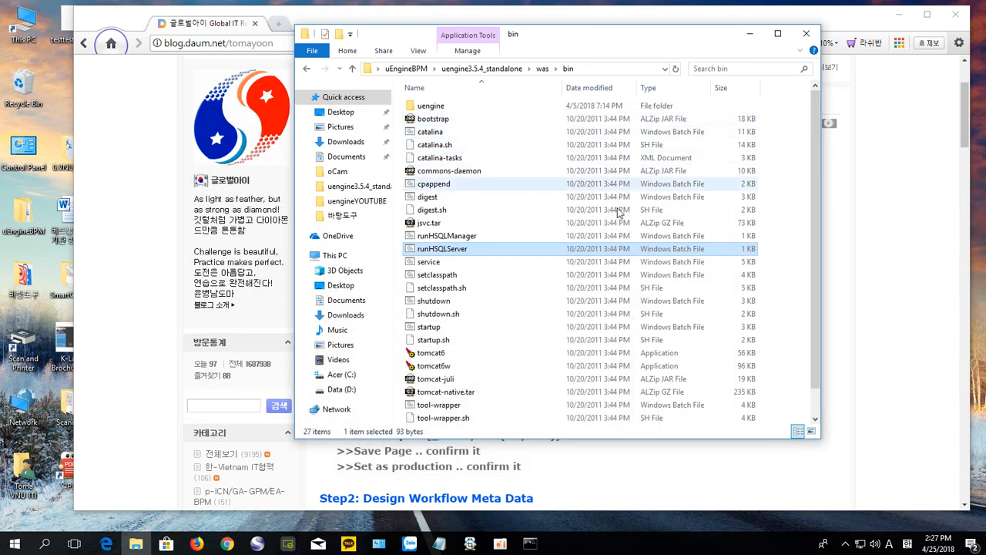
# Step: Launch Tomcat with startup, minimize its console and close the bin folder window
pyautogui.click(435, 329)
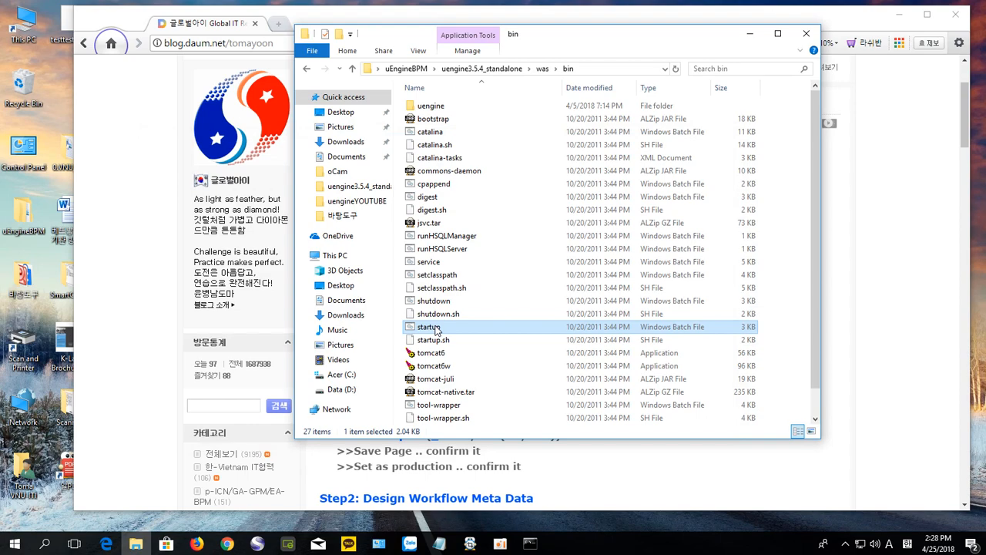
pyautogui.doubleClick(435, 330)
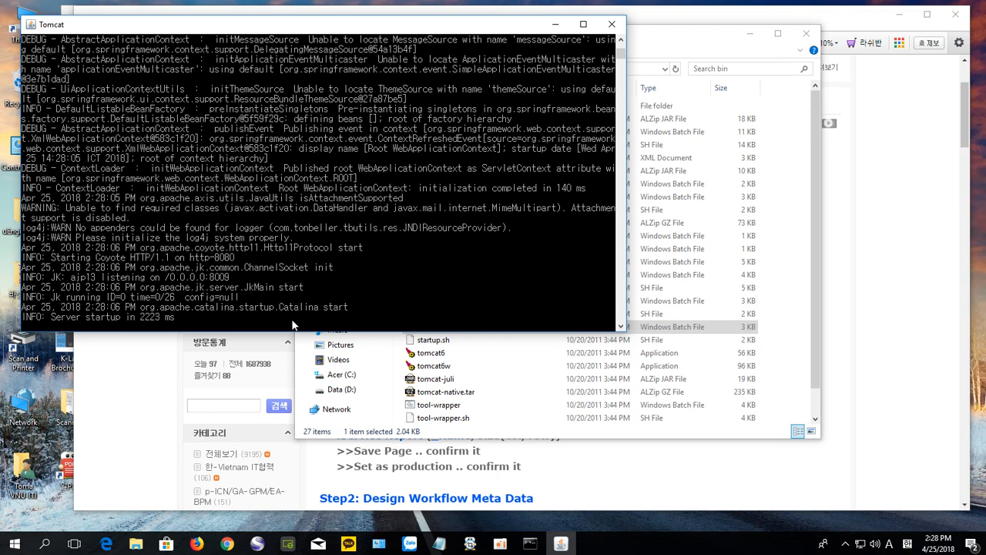
pyautogui.click(560, 27)
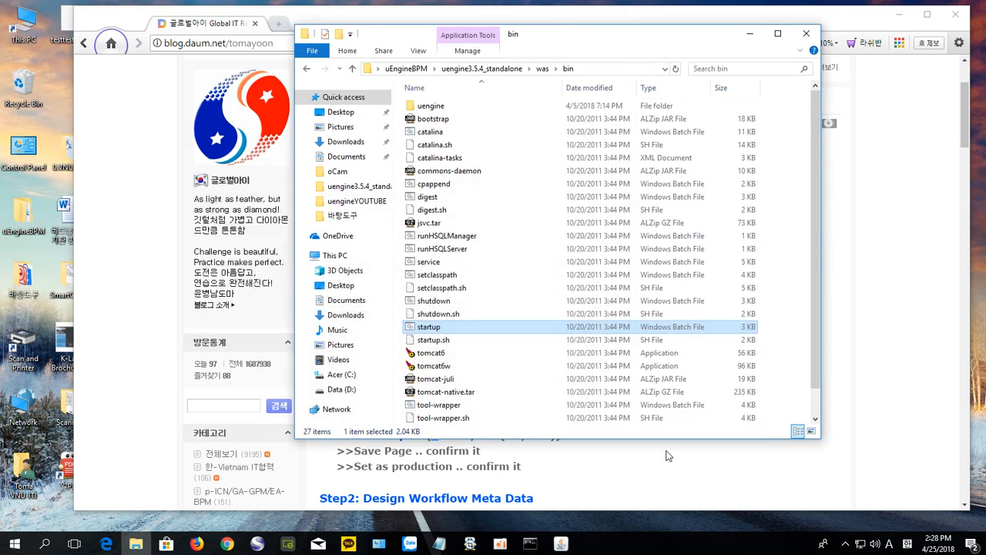
pyautogui.click(807, 34)
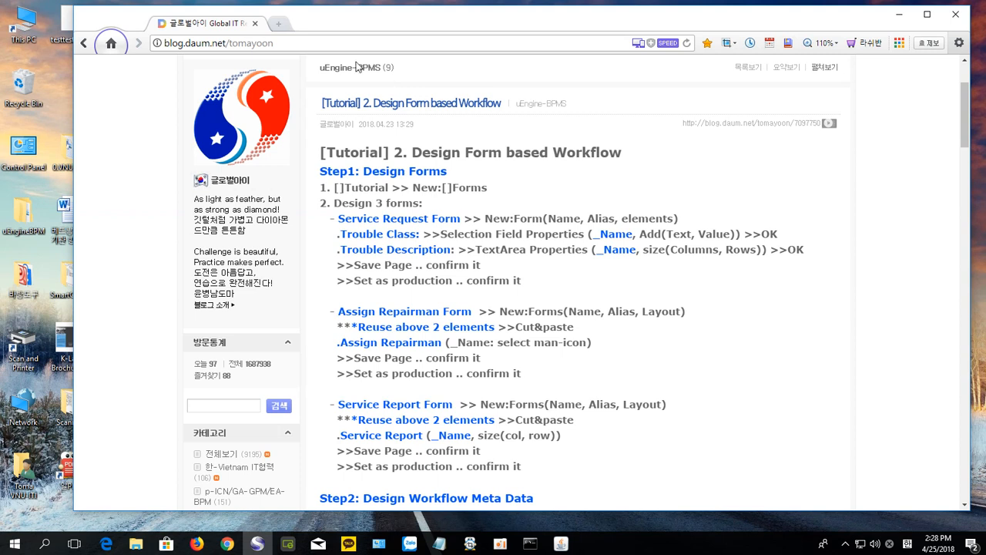
# Step: Load localhost:8080/uengine-web in a new browser tab
pyautogui.click(281, 25)
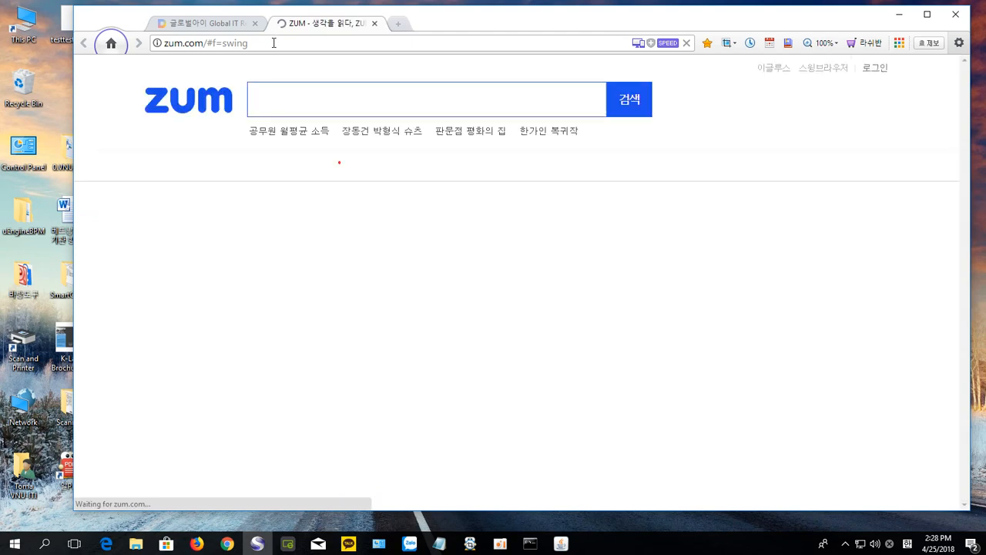
pyautogui.click(275, 43)
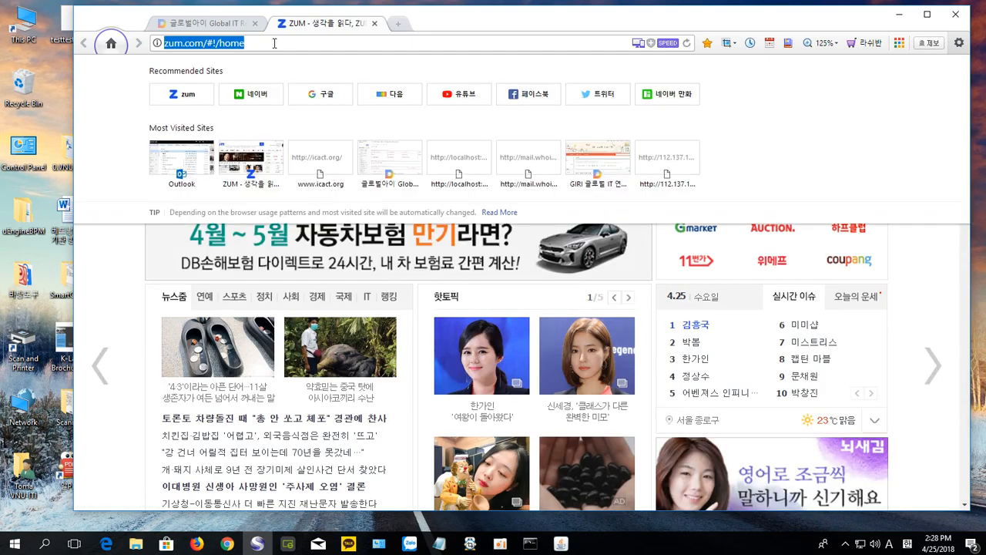
pyautogui.write('localhost:8080/uengine-web')
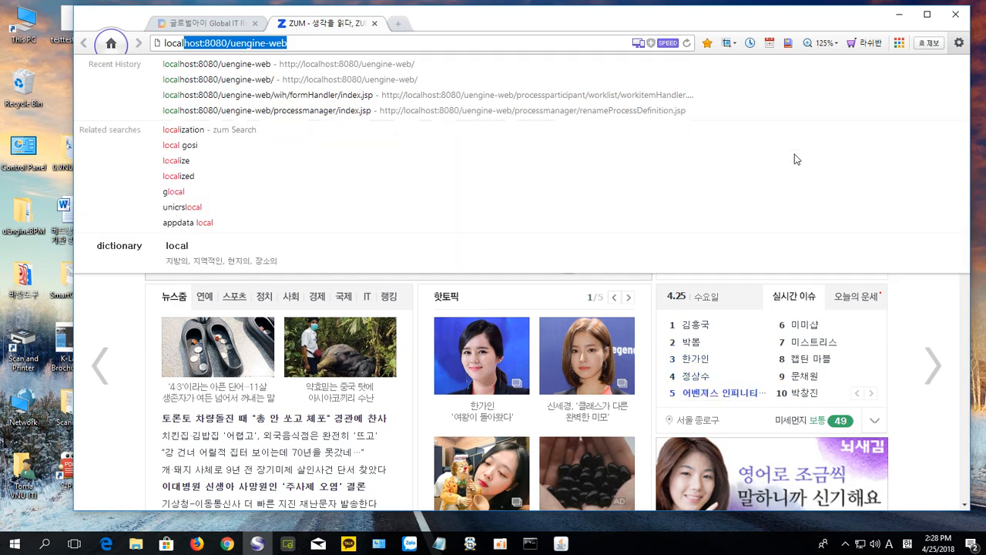
pyautogui.press('Return')
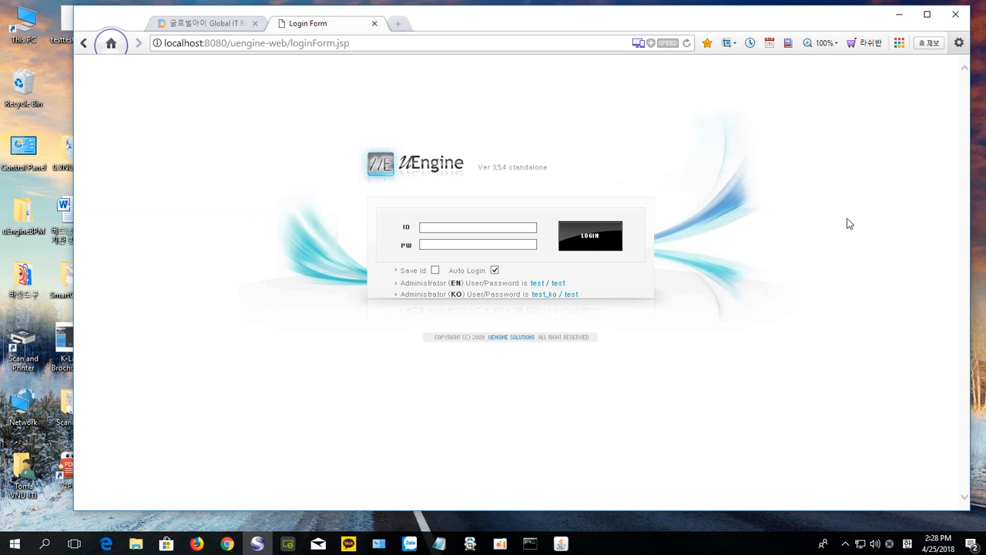
# Step: Log in with the Korean administrator test account's ID and password
pyautogui.click(476, 228)
pyautogui.click(456, 231)
pyautogui.write('test_ko')
pyautogui.click(451, 243)
pyautogui.write('test')
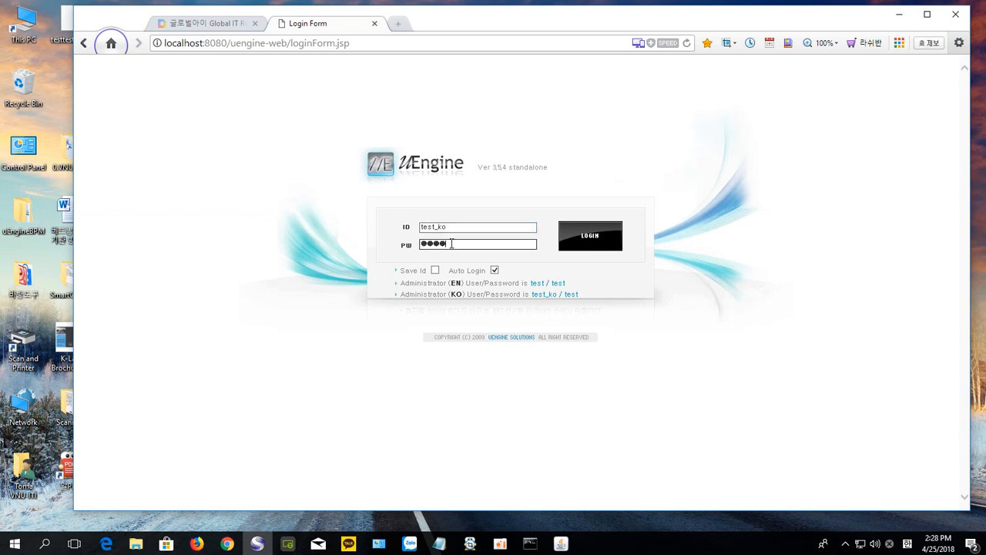
pyautogui.click(598, 244)
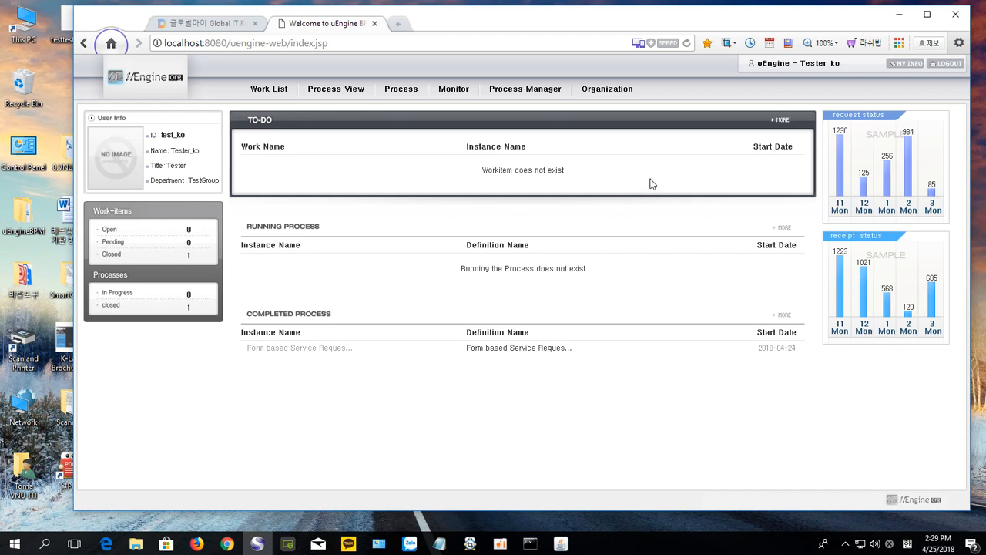
# Step: Create child folder 'tutorial-w17' under ProcessDefinition in Process Manager, then collapse tutorial-w16
pyautogui.click(519, 95)
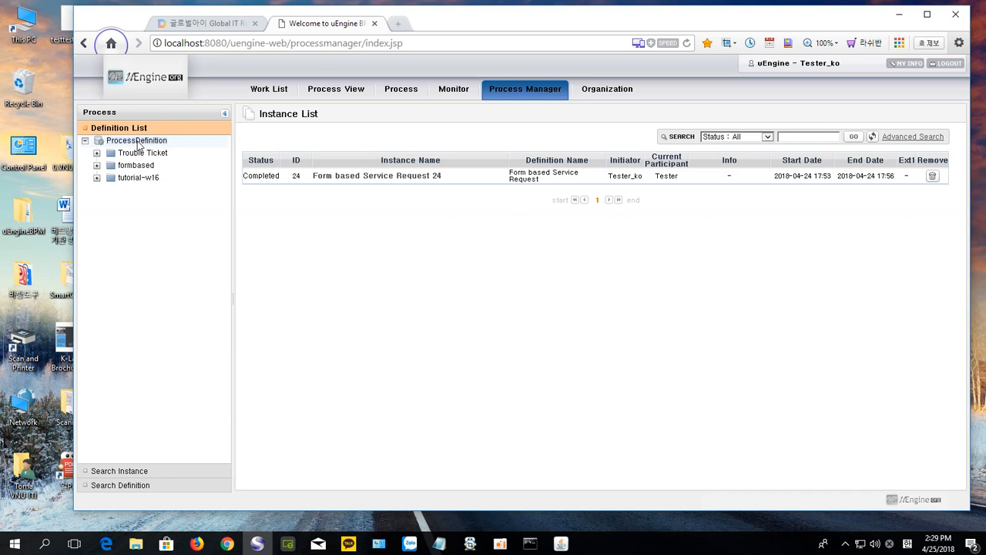
pyautogui.rightClick(138, 146)
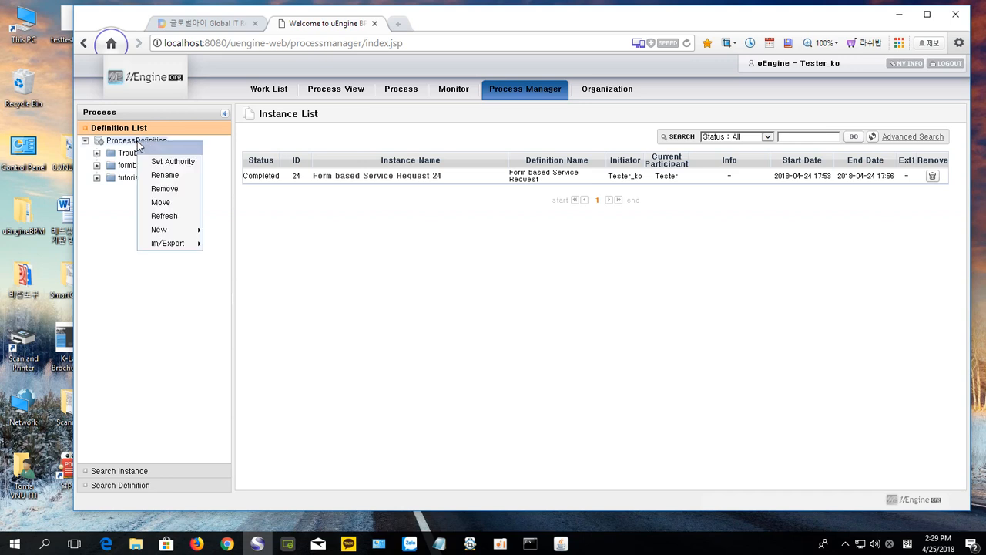
pyautogui.moveTo(177, 231)
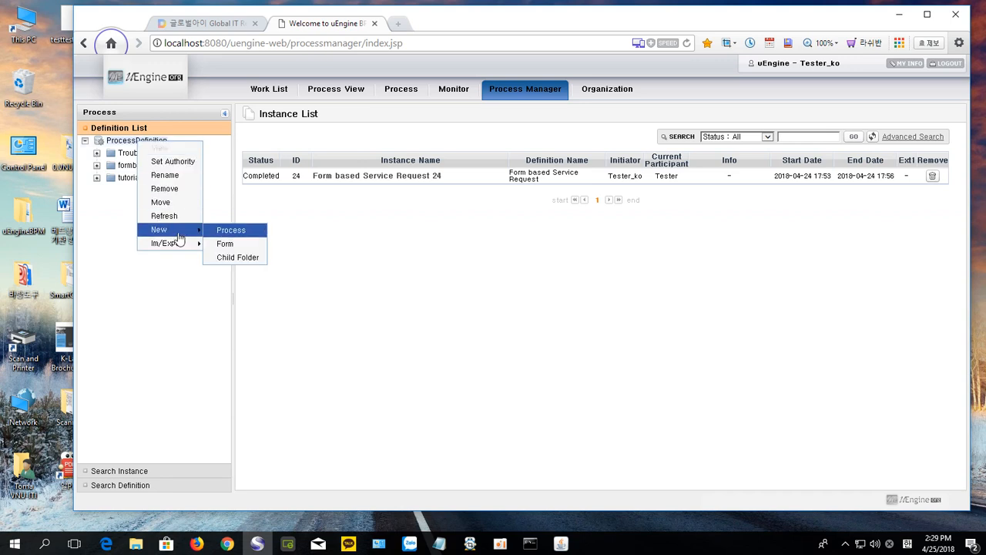
pyautogui.click(238, 257)
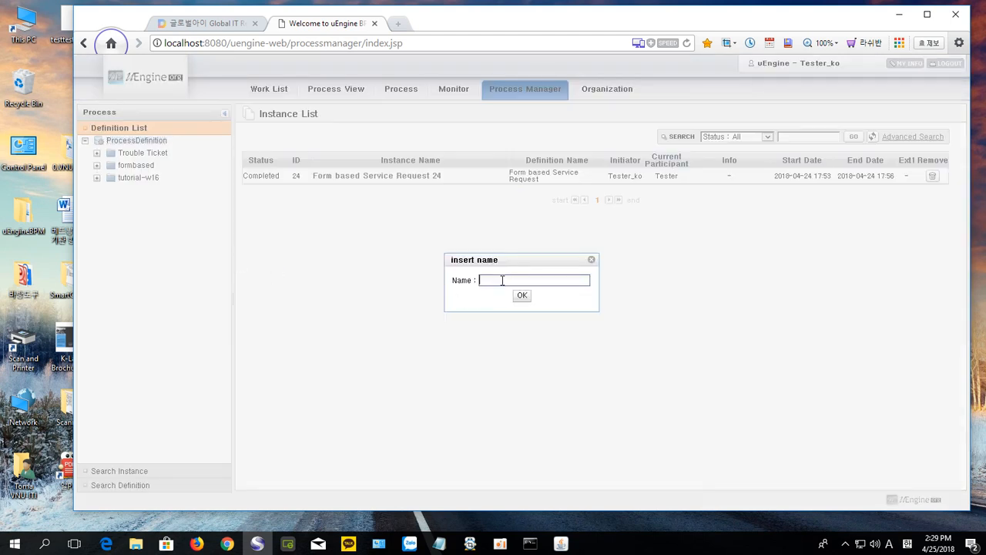
pyautogui.write('tutorial-w17')
pyautogui.click(523, 297)
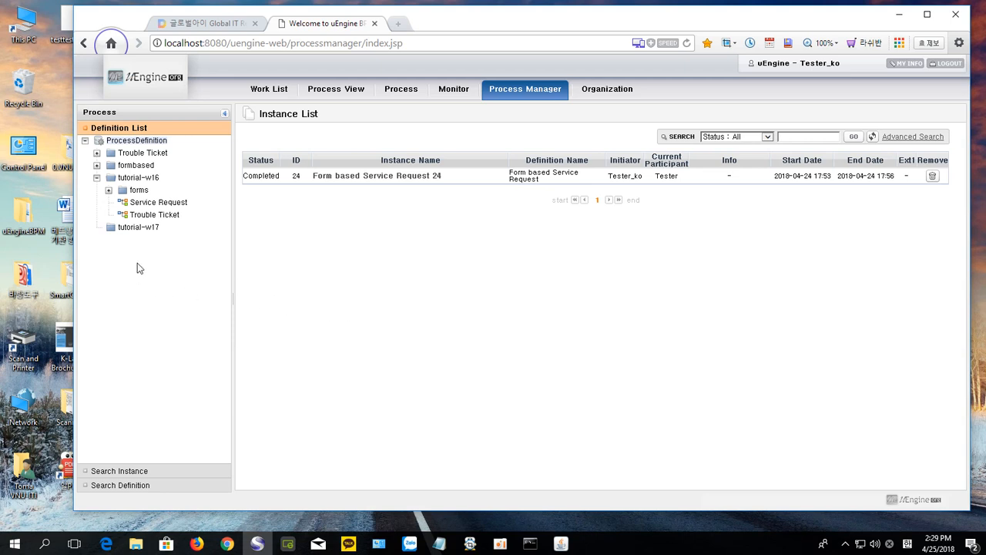
pyautogui.click(97, 178)
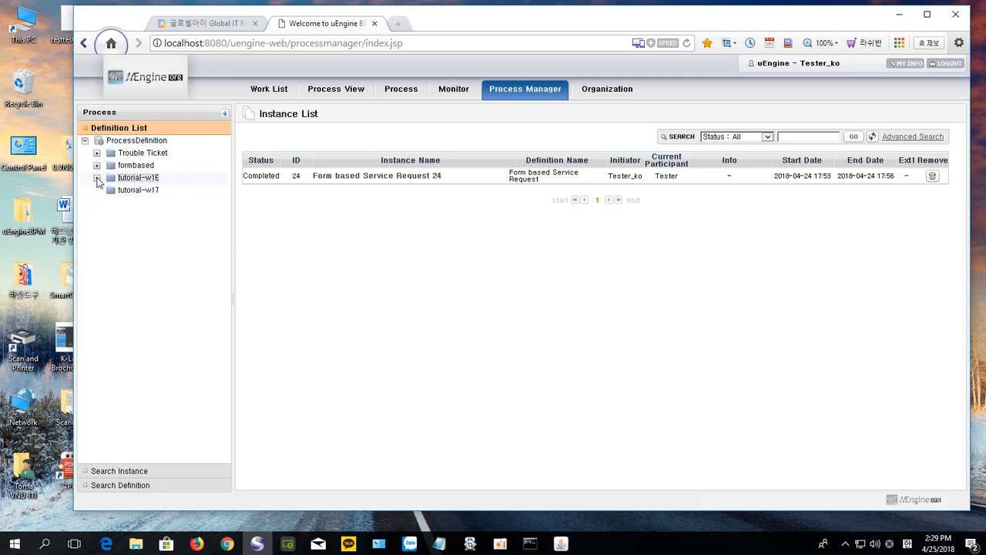
pyautogui.rightClick(138, 196)
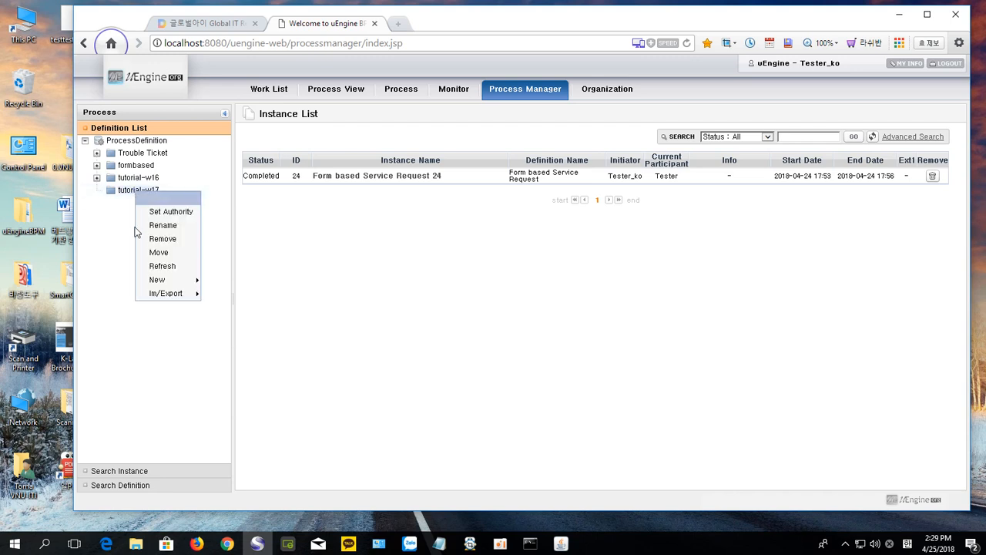
pyautogui.moveTo(158, 281)
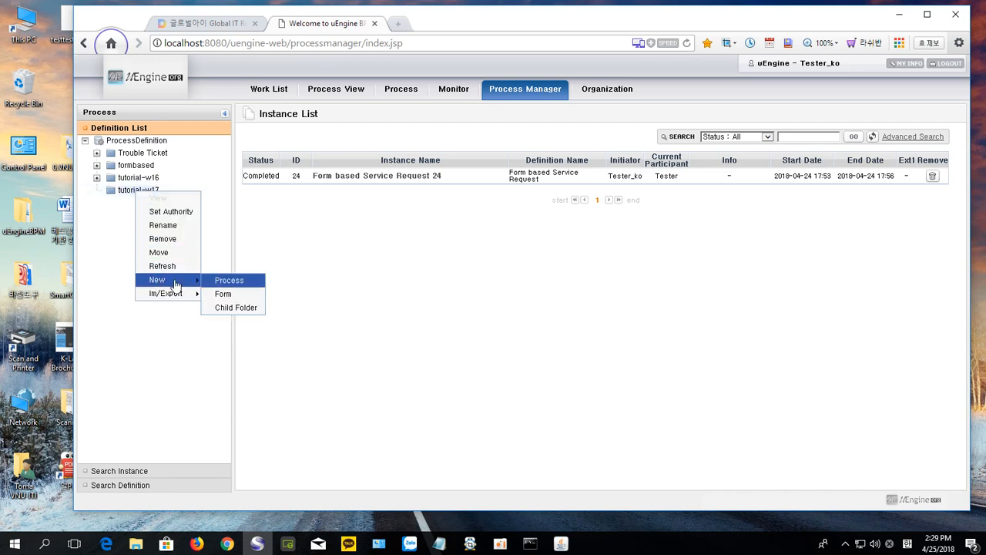
pyautogui.click(250, 297)
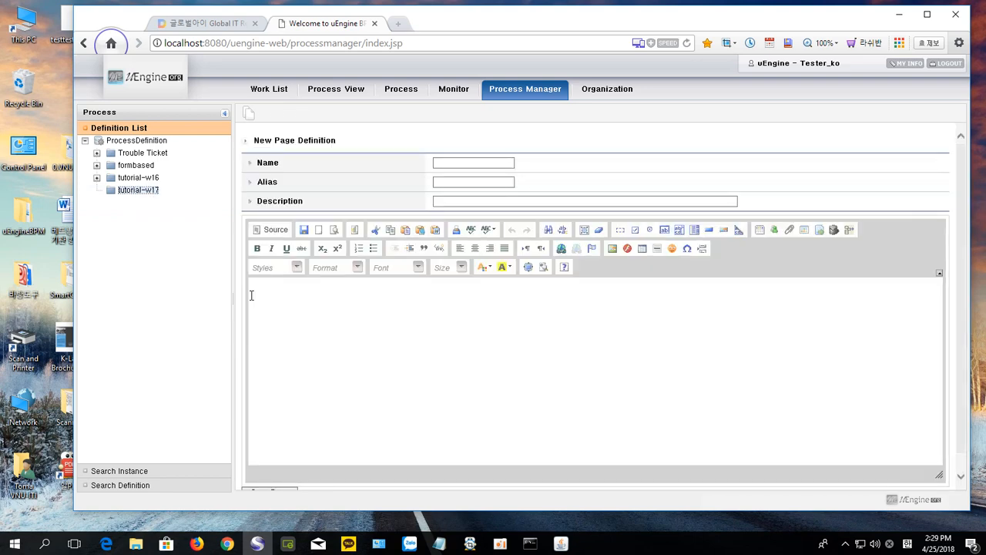
pyautogui.click(189, 24)
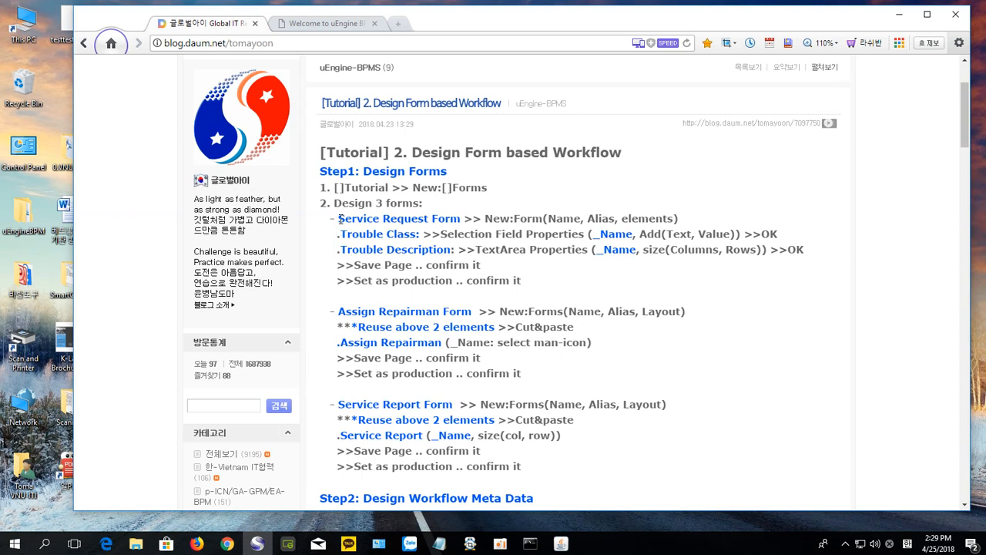
pyautogui.moveTo(339, 219); pyautogui.dragTo(461, 219)
pyautogui.hotkey('ctrl', 'c')
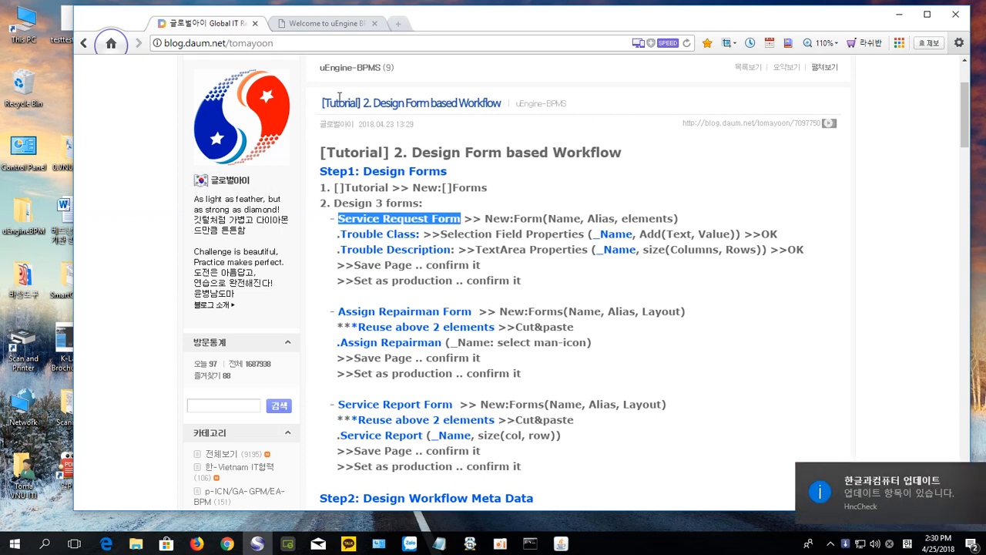
pyautogui.click(337, 30)
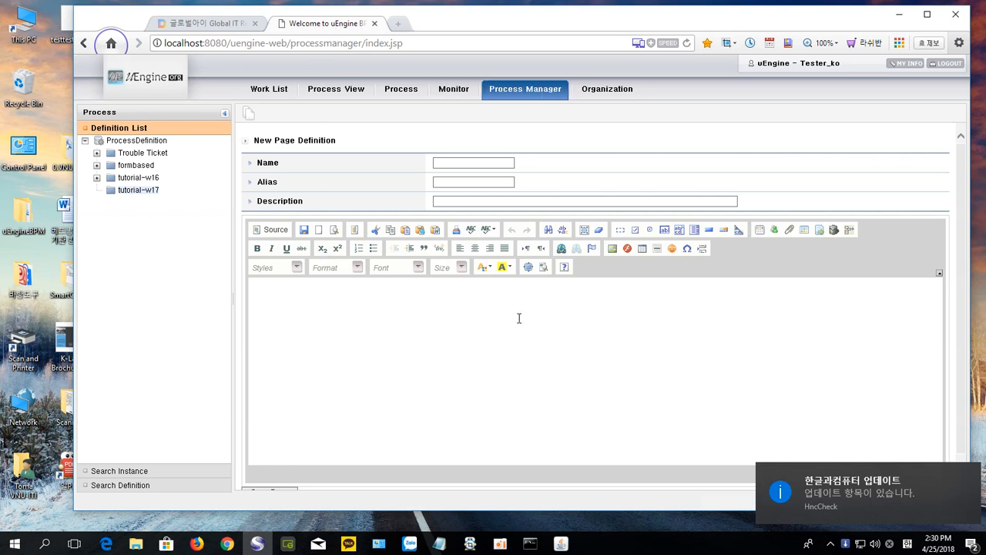
# Step: Enter Description 'Service Request Form by users', Name 'Service Request Form' and Alias 'servicereq'
pyautogui.click(447, 200)
pyautogui.hotkey('ctrl', 'v')
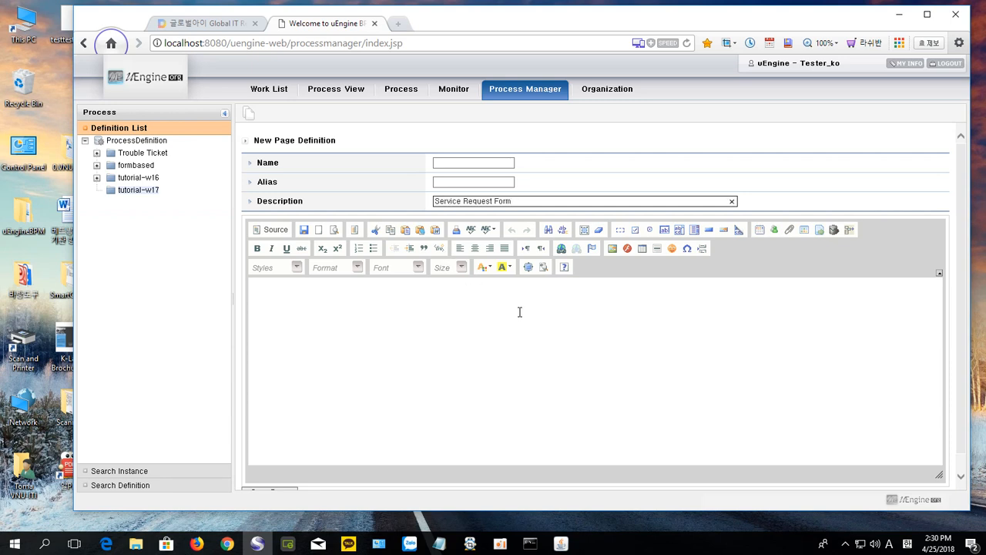
pyautogui.write('by users')
pyautogui.click(440, 164)
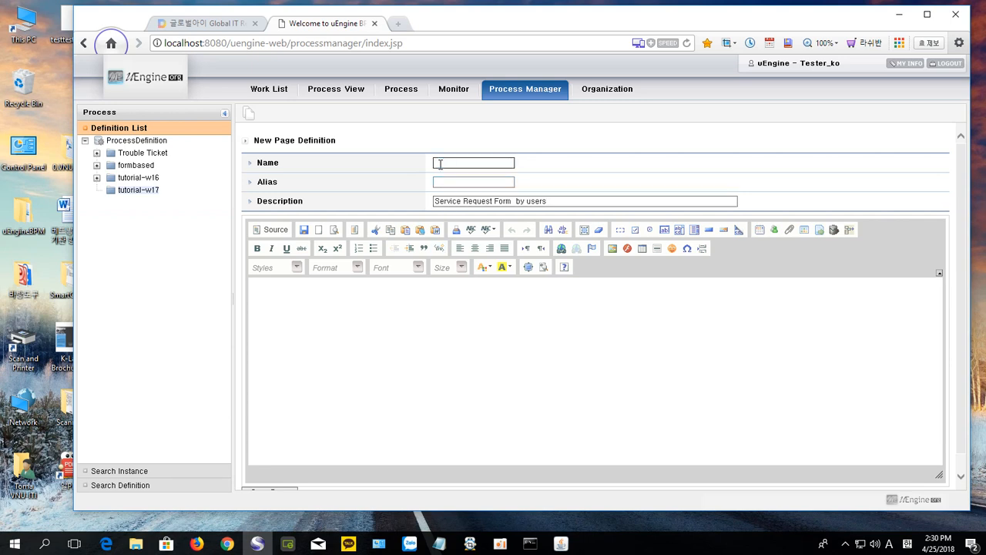
pyautogui.hotkey('ctrl', 'v')
pyautogui.click(449, 181)
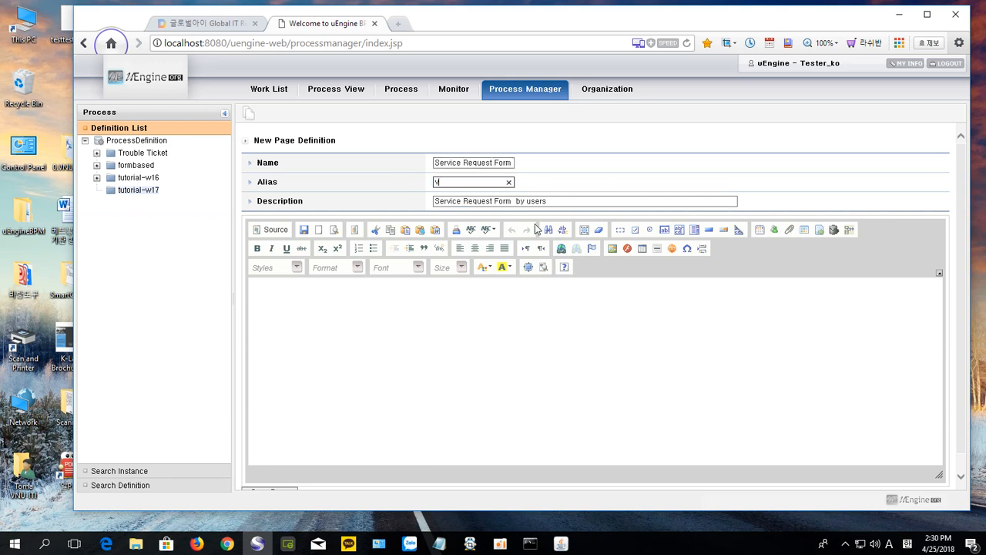
pyautogui.press('BackSpace')
pyautogui.write('service')
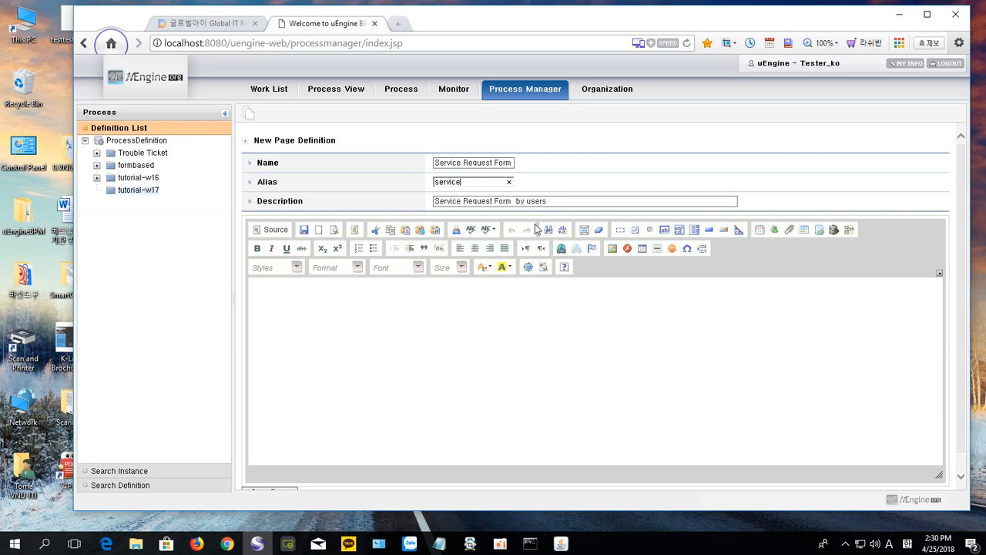
pyautogui.write('req')
pyautogui.click(356, 320)
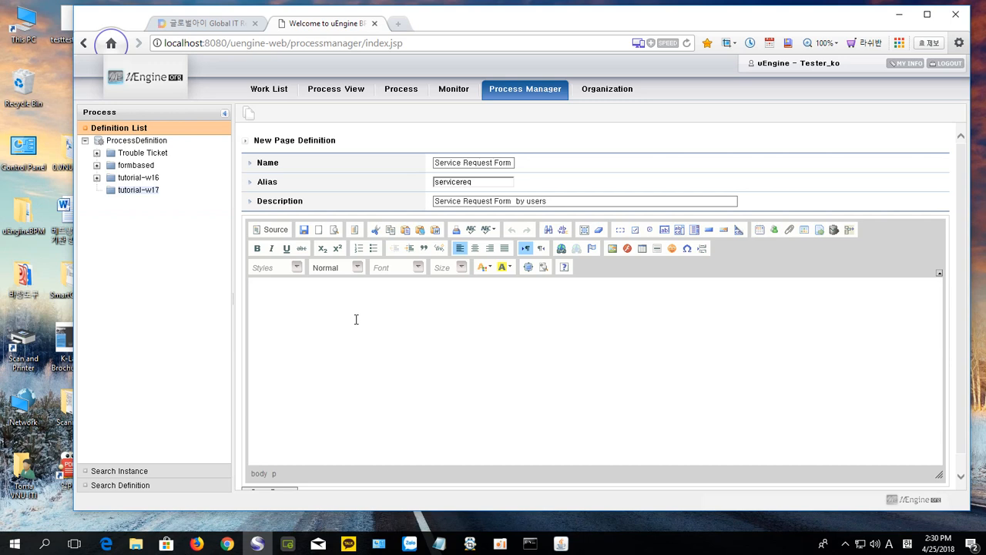
# Step: Type the labels 'Trouble Class :' and 'Trouble description :' on two lines of the form body
pyautogui.write('Trouble Class :')
pyautogui.press('Return')
pyautogui.write('Trouble descri')
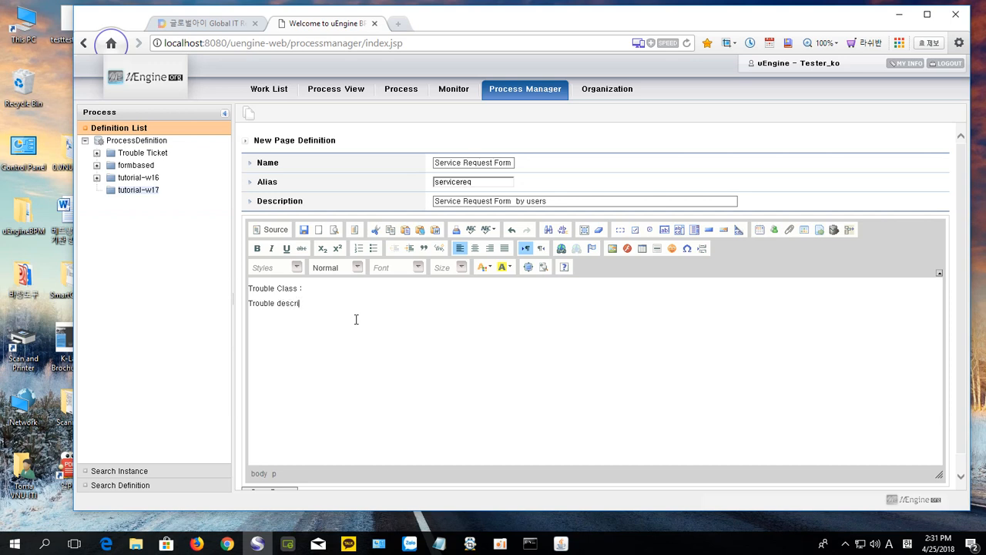
pyautogui.write('ption :')
pyautogui.click(323, 291)
# Step: Insert selection field trouble_class with first option text 'system error', value 'sysERR'
pyautogui.click(695, 229)
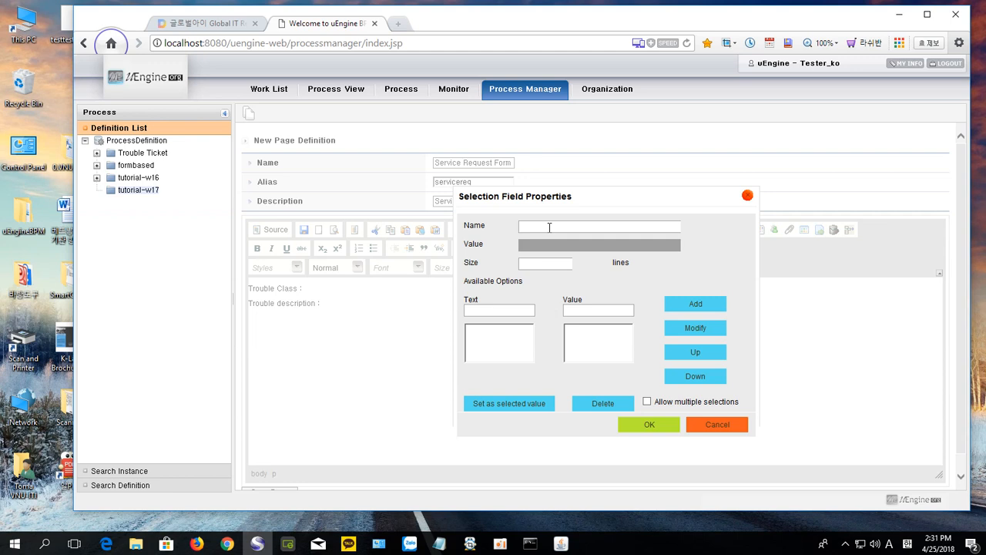
pyautogui.write('troublw')
pyautogui.press('BackSpace')
pyautogui.write('e_class')
pyautogui.click(490, 308)
pyautogui.write('system error')
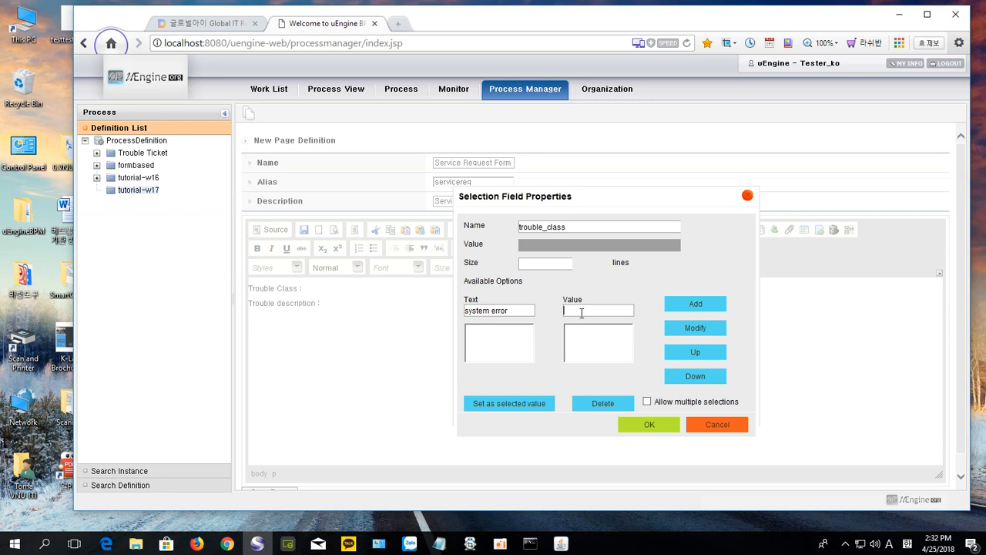
pyautogui.write('sysERR')
# Step: Add options system error/sysERR, hardware error/hwERR and software error/swERR to trouble_class
pyautogui.click(681, 305)
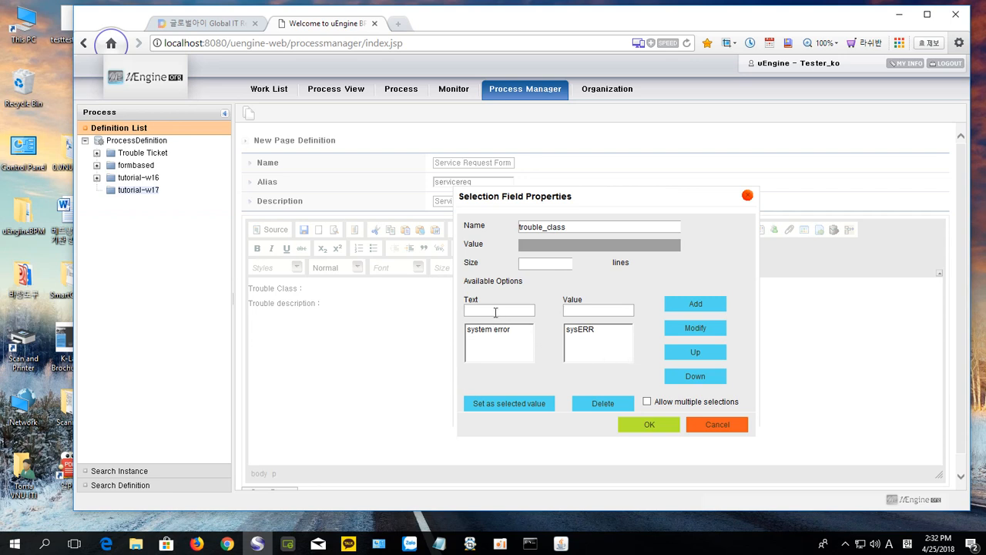
pyautogui.write('hardware error')
pyautogui.click(577, 316)
pyautogui.write('hwERR')
pyautogui.click(698, 306)
pyautogui.click(478, 310)
pyautogui.write('s')
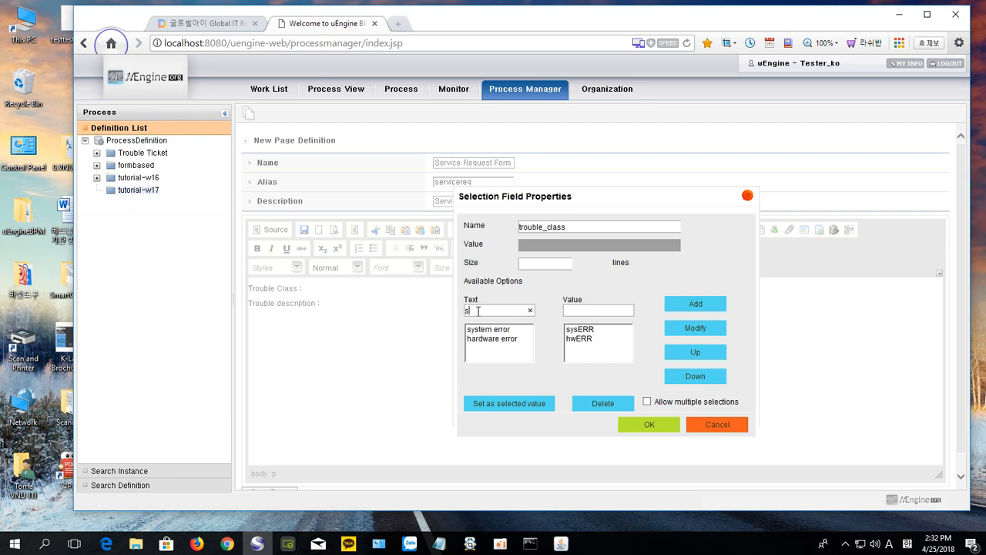
pyautogui.write('oftware erroe')
pyautogui.press('BackSpace')
pyautogui.write('r')
pyautogui.click(575, 309)
pyautogui.write('swERR')
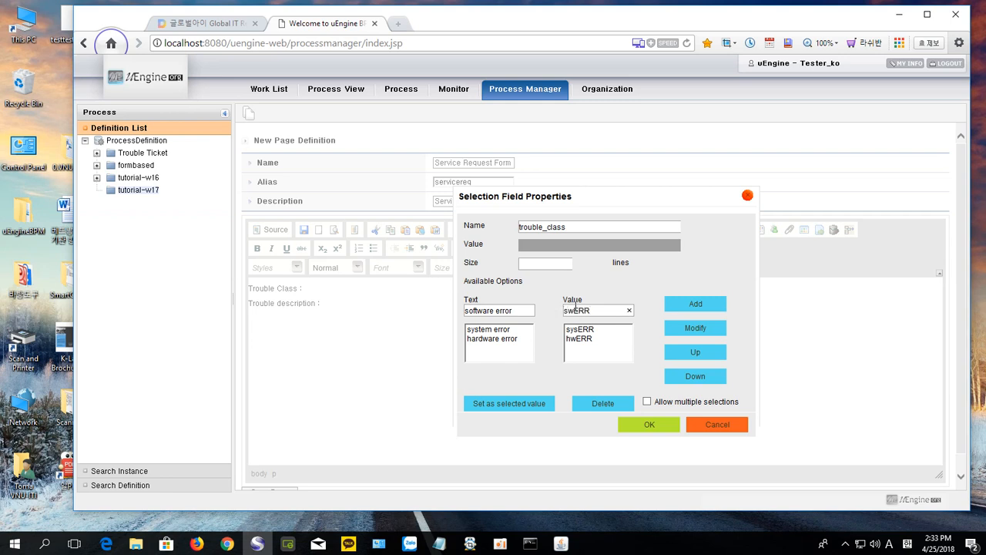
pyautogui.click(710, 308)
# Step: Add option request improvement/reqIMP and place the drop-down in the form
pyautogui.click(477, 312)
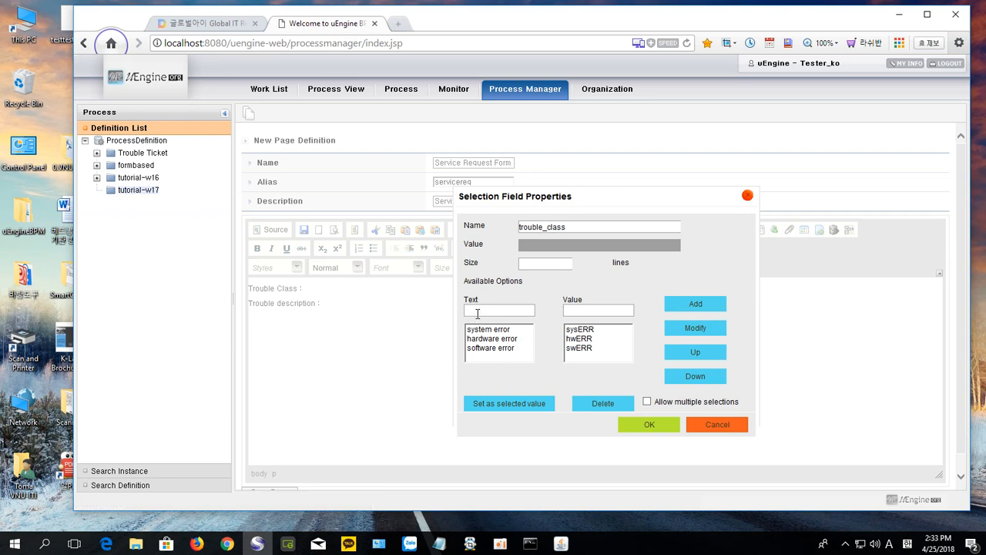
pyautogui.write('re')
pyautogui.write('ques')
pyautogui.write('t impro')
pyautogui.write('vement')
pyautogui.click(583, 309)
pyautogui.write('reqIMP')
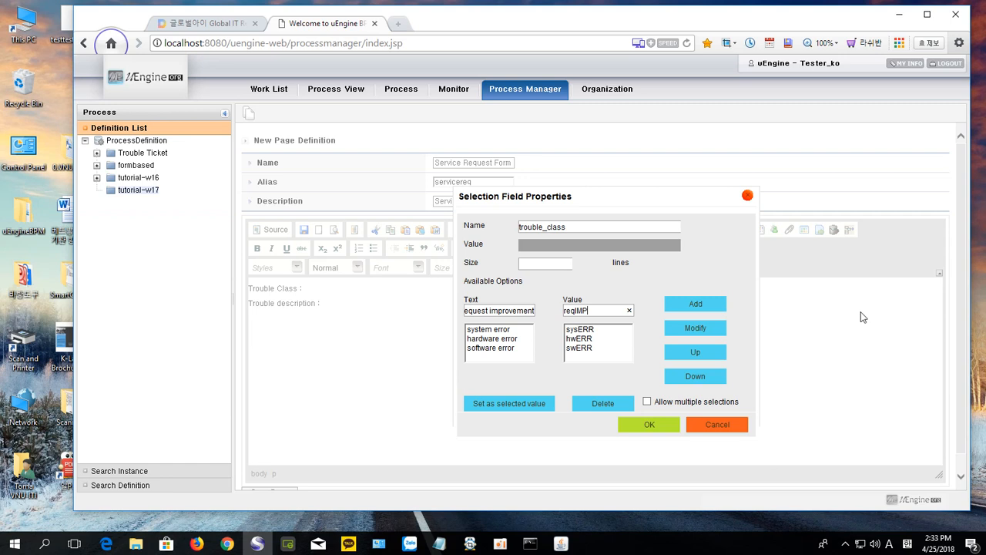
pyautogui.click(694, 305)
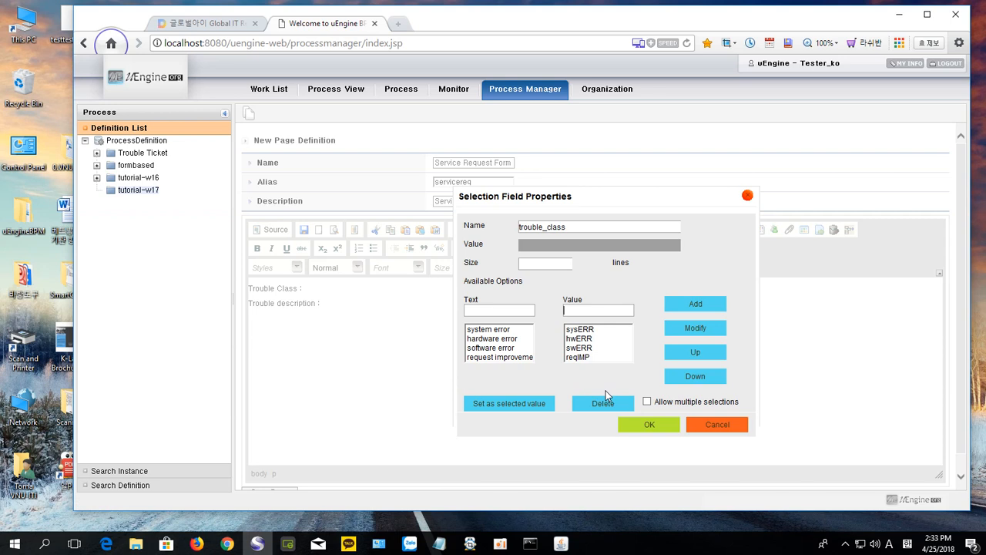
pyautogui.click(658, 425)
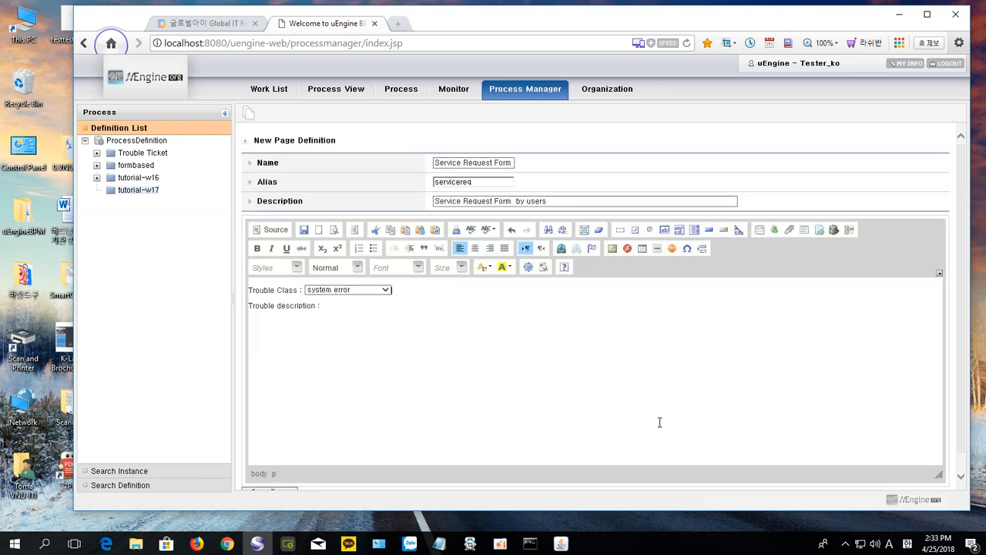
# Step: Insert text area troubleDescription, 80 columns by 5 rows, after 'Trouble description :'
pyautogui.click(340, 308)
pyautogui.click(679, 231)
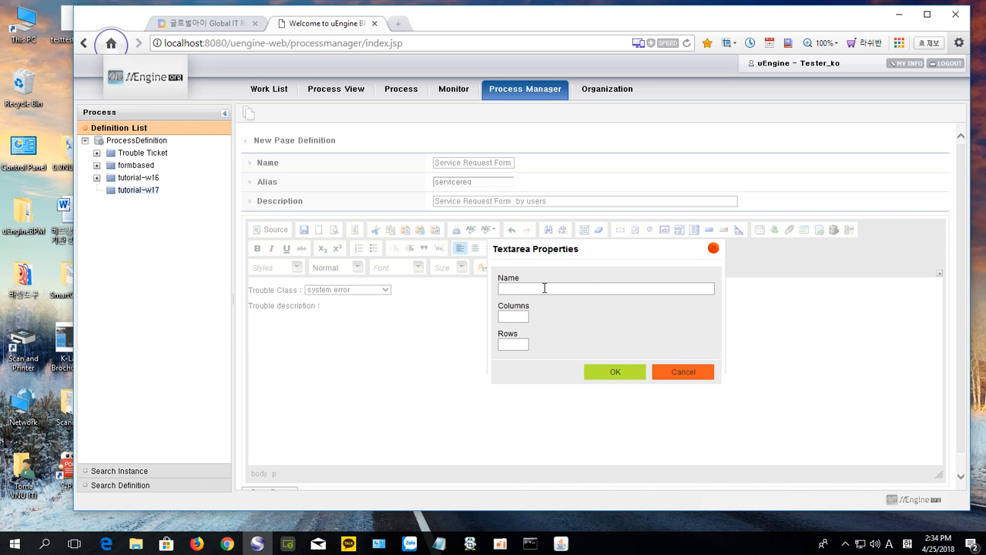
pyautogui.write('troubleDescription')
pyautogui.click(527, 316)
pyautogui.write('80')
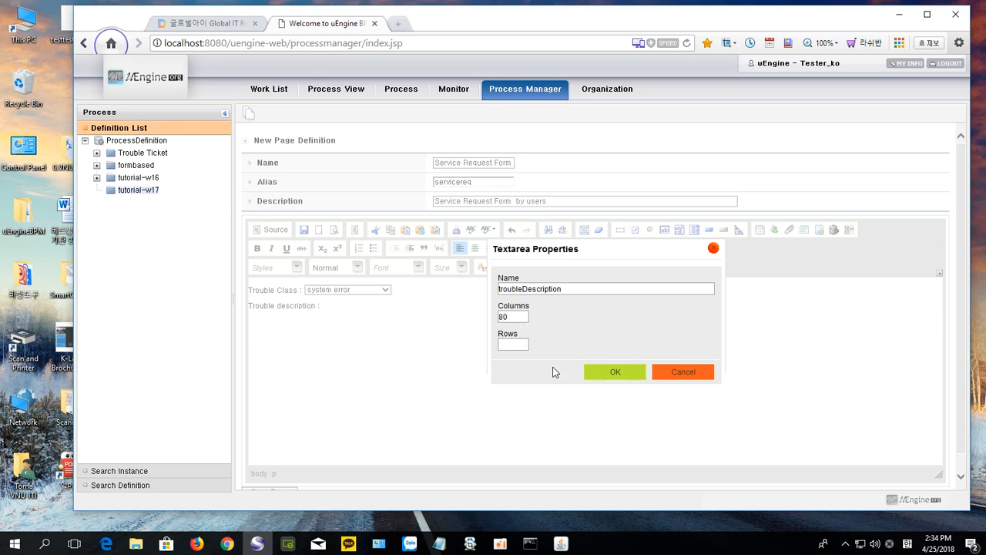
pyautogui.click(527, 346)
pyautogui.write('5')
pyautogui.click(608, 372)
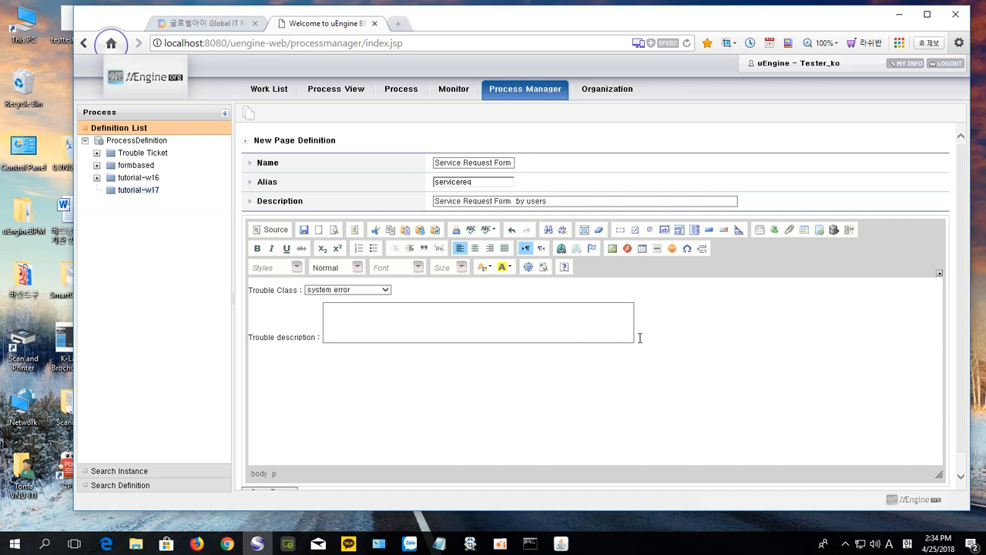
# Step: Try saving the page definition and dismiss the duplicate-alias warning
pyautogui.moveTo(639, 337); pyautogui.dragTo(245, 296)
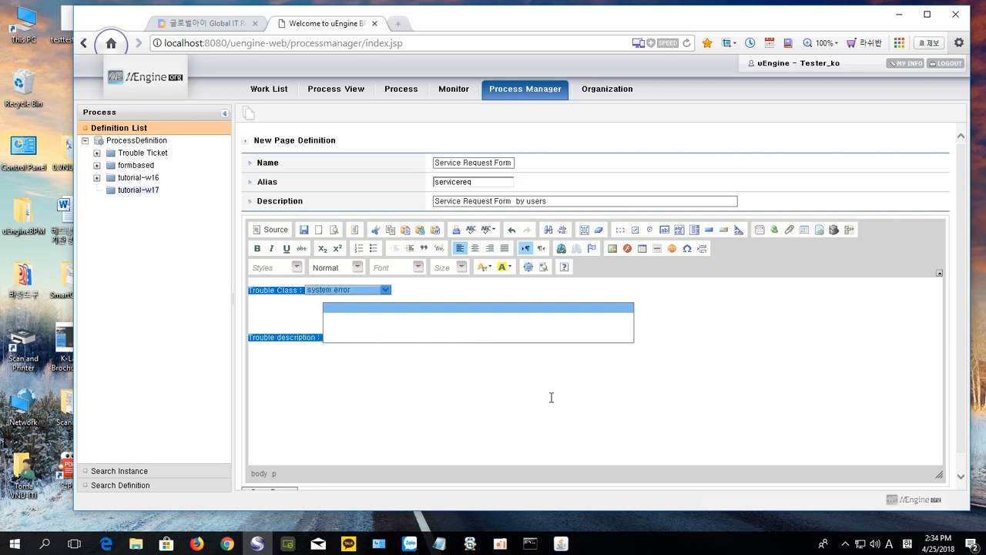
pyautogui.scroll(-1, 623, 370)
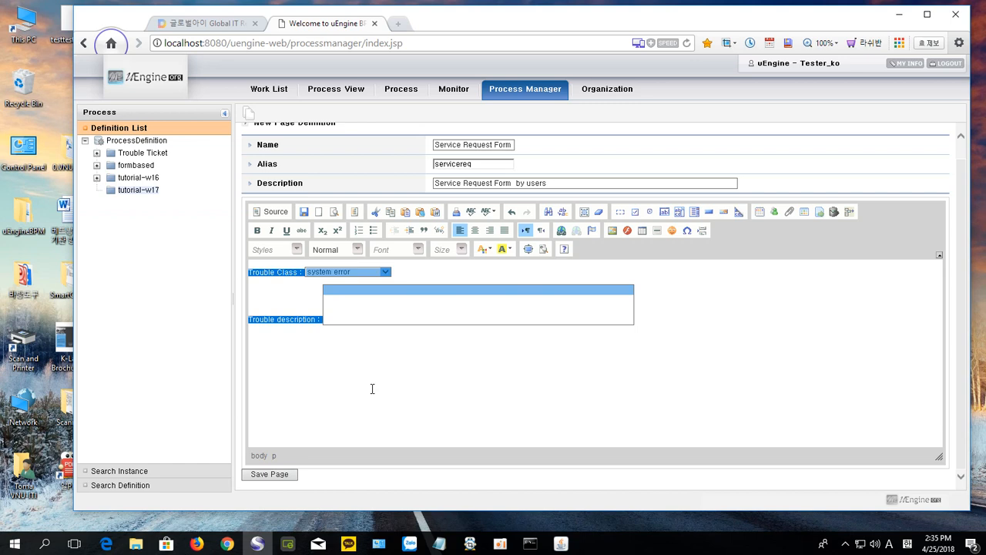
pyautogui.click(270, 475)
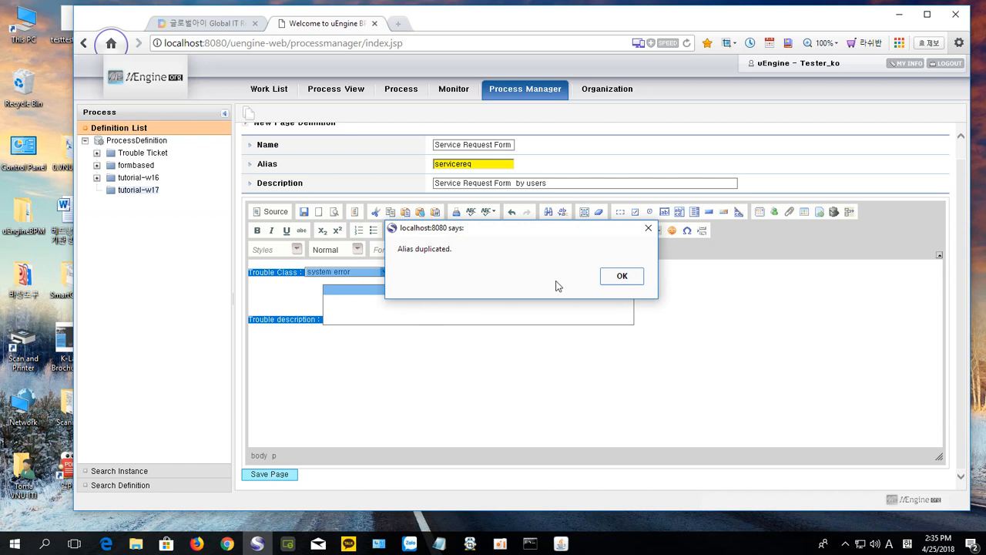
pyautogui.click(621, 277)
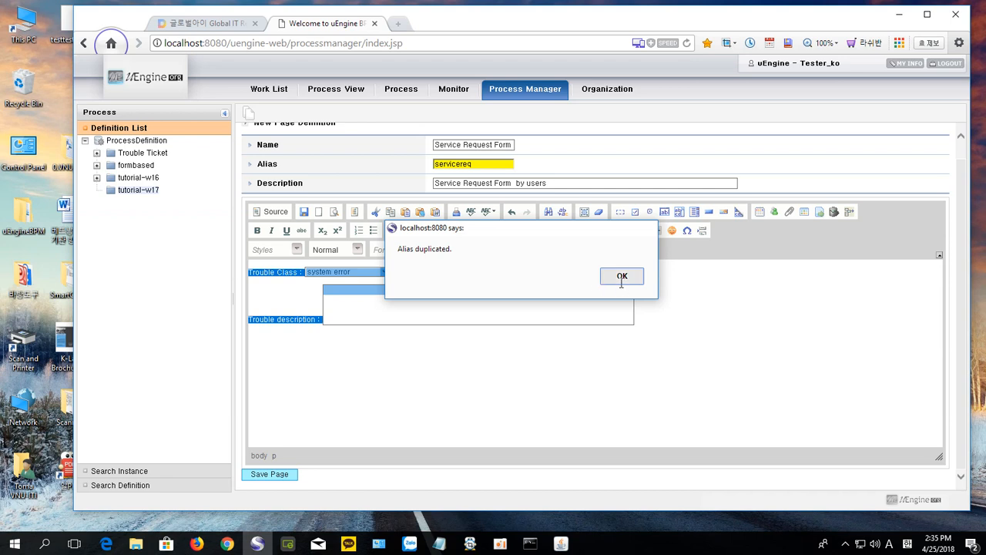
# Step: Change the alias to serviceREQ, save the form, and set it as production
pyautogui.click(456, 166)
pyautogui.write('s')
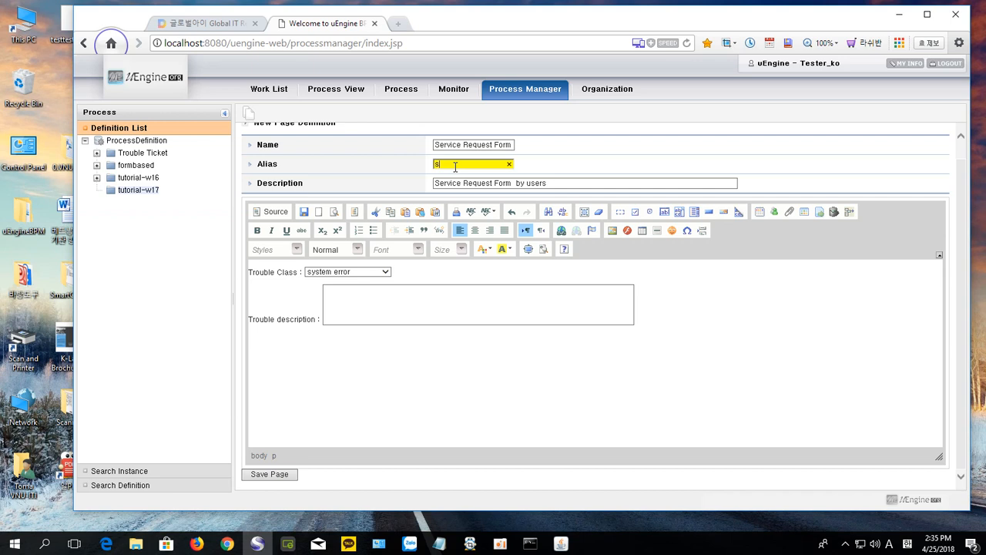
pyautogui.write('ervice')
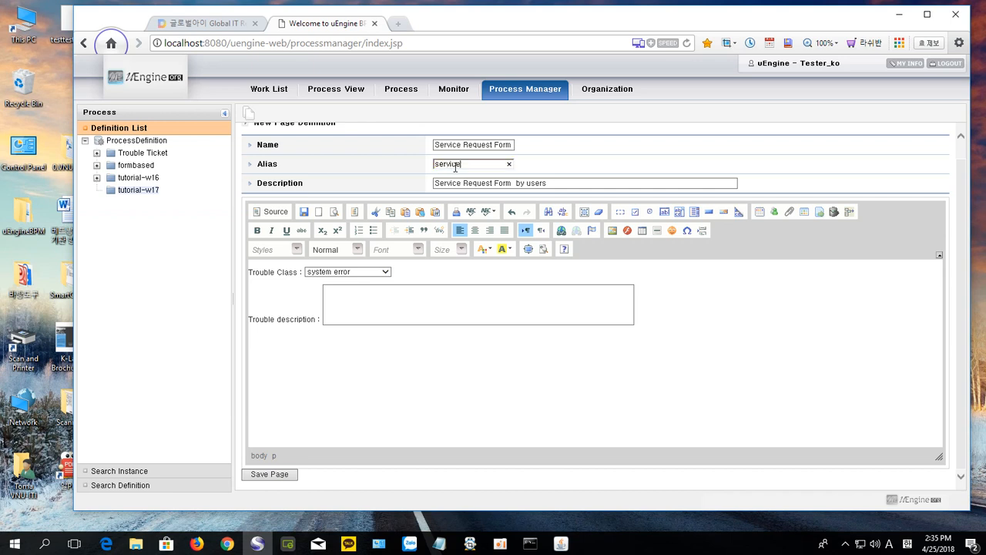
pyautogui.write('REQ')
pyautogui.click(392, 389)
pyautogui.click(259, 477)
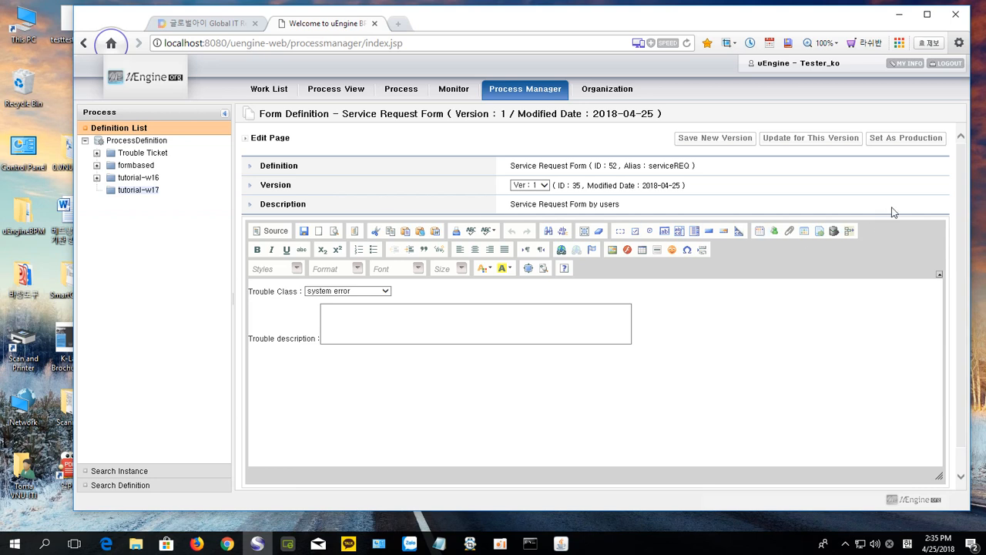
pyautogui.click(887, 144)
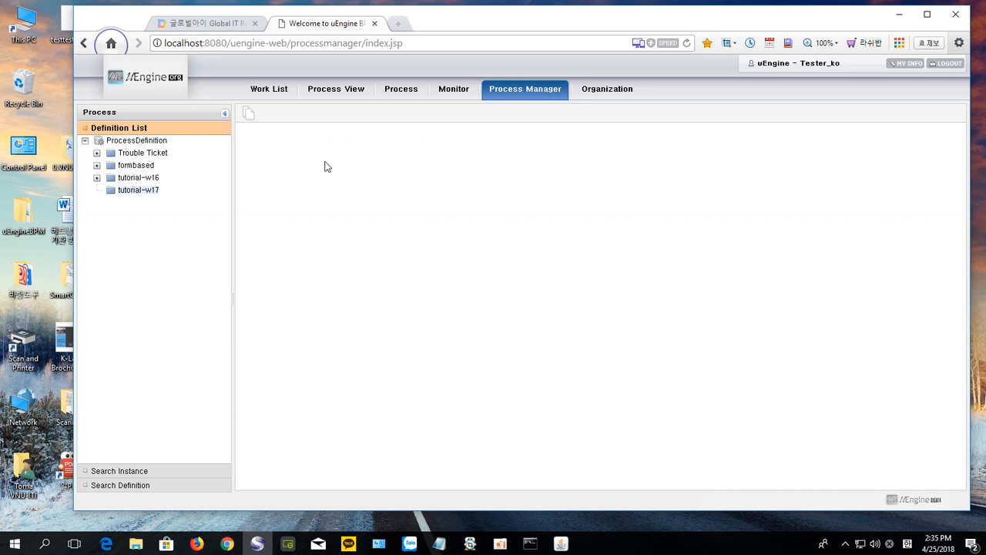
# Step: Start a new form definition in the tutorial-w17 folder
pyautogui.rightClick(139, 193)
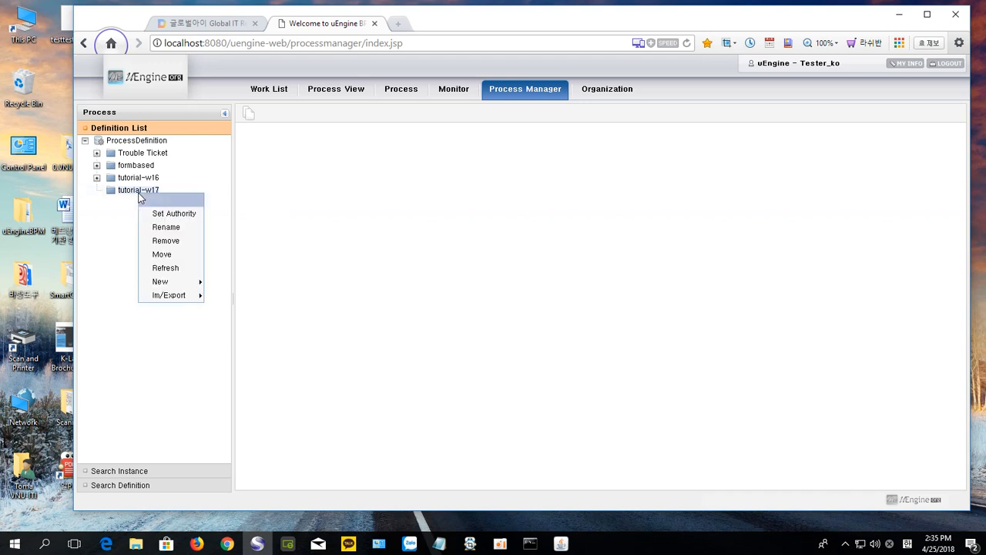
pyautogui.moveTo(158, 282)
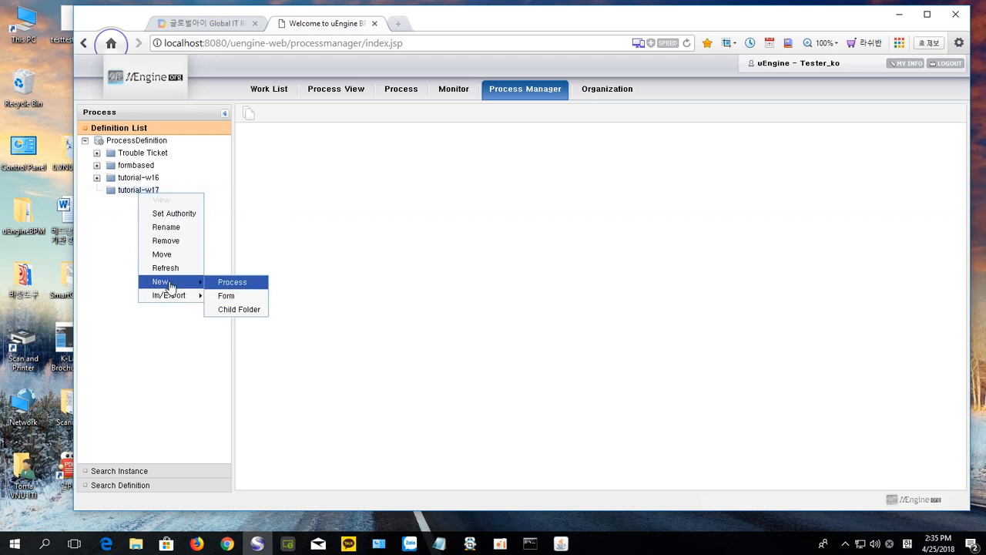
pyautogui.click(228, 297)
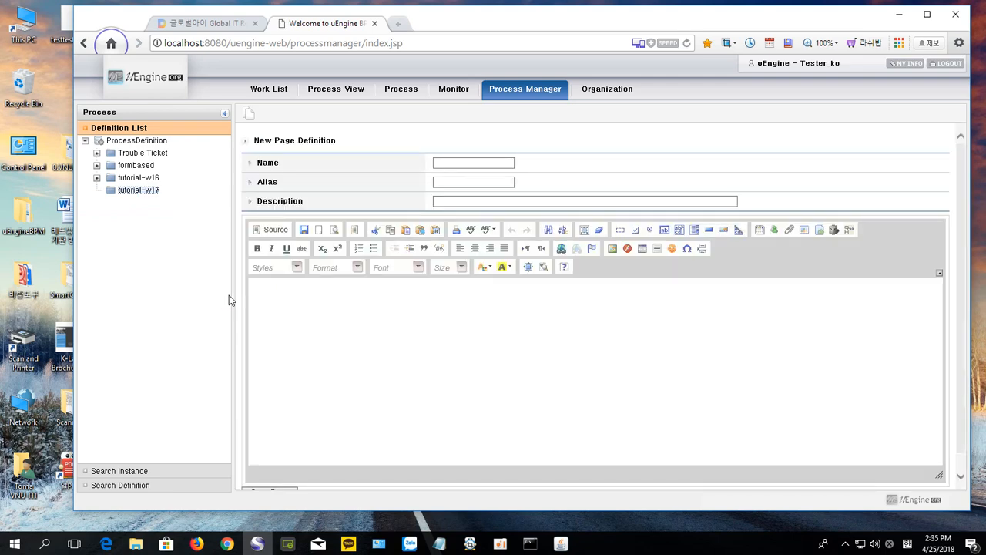
# Step: Select the 'Assign Repairman Form' title in the tutorial blog and return to uEngine
pyautogui.click(189, 23)
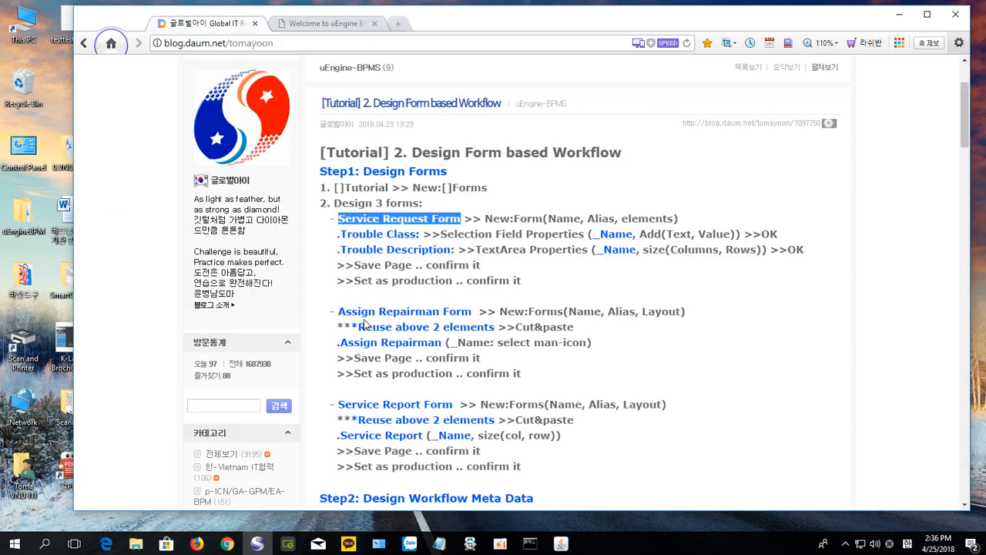
pyautogui.click(355, 315)
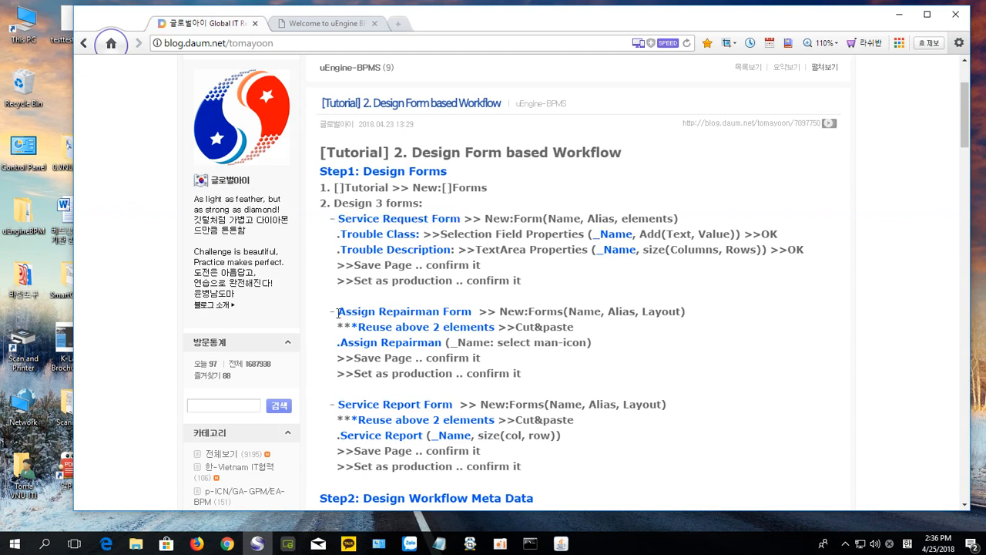
pyautogui.moveTo(337, 312); pyautogui.dragTo(471, 305)
pyautogui.hotkey('ctrl', 'c')
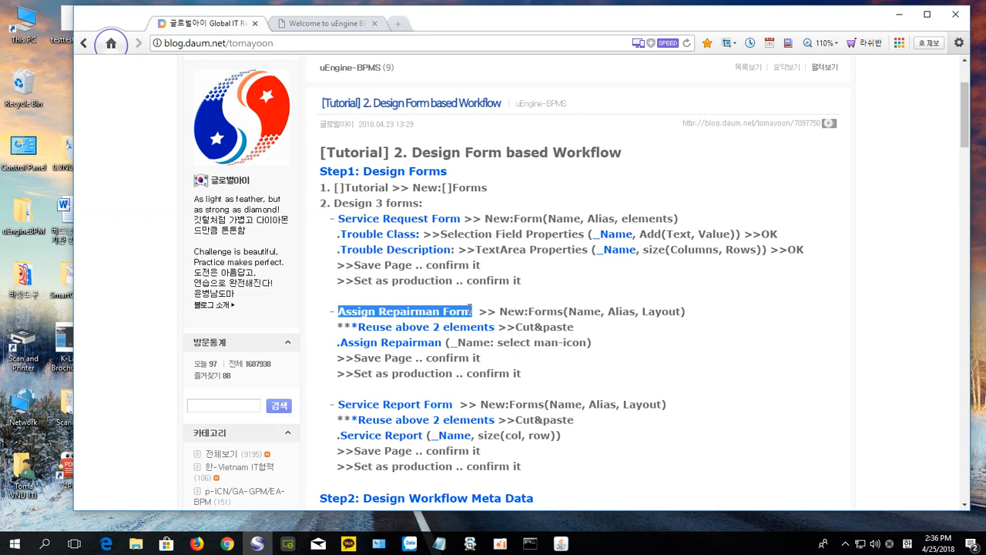
pyautogui.click(302, 24)
# Step: Fill in Description 'Assign Repairman Form by Manager', Name 'Assign Repairman Form' and Alias 'assignRman'
pyautogui.click(453, 201)
pyautogui.hotkey('ctrl', 'v')
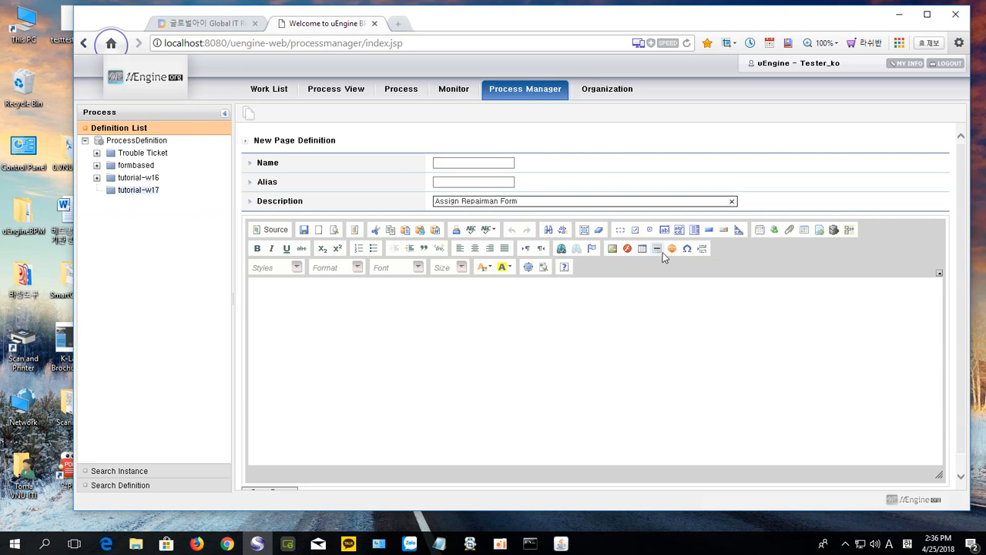
pyautogui.write('by')
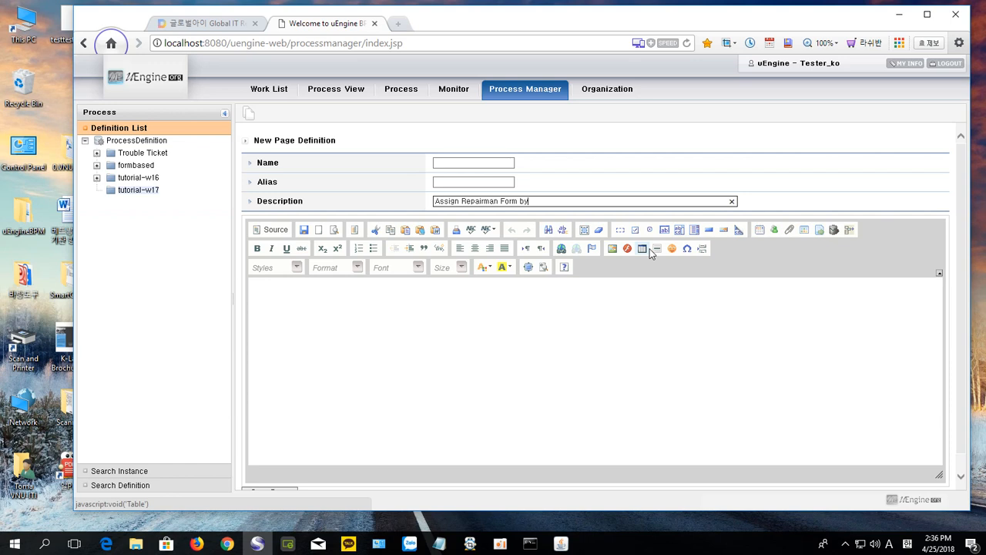
pyautogui.write(' Manager')
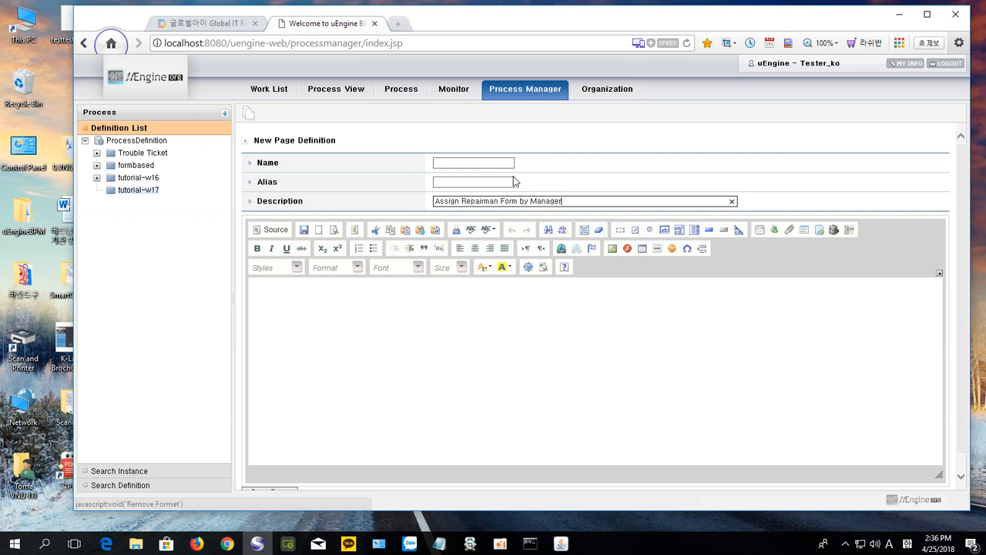
pyautogui.click(453, 163)
pyautogui.click(453, 163)
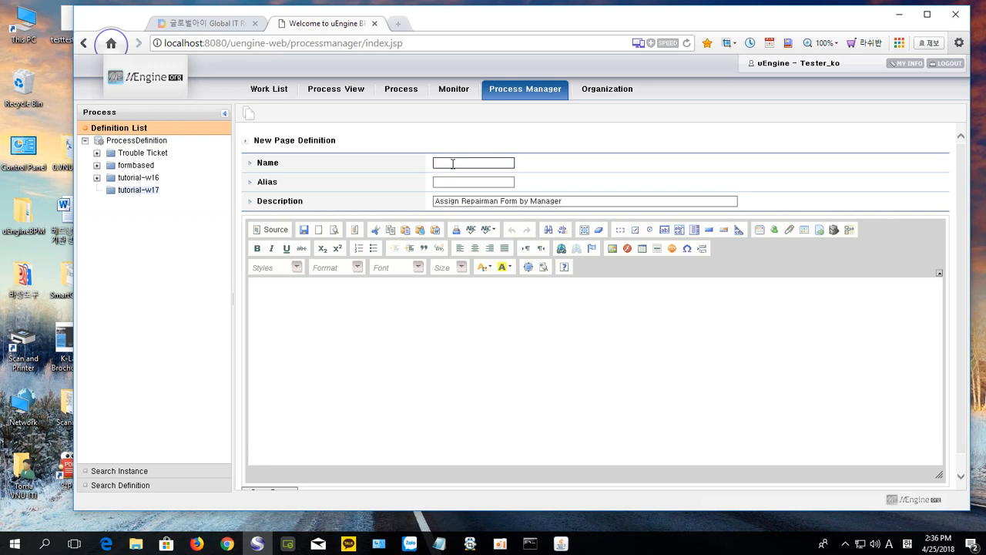
pyautogui.hotkey('ctrl', 'v')
pyautogui.click(451, 182)
pyautogui.press('BackSpace')
pyautogui.write('assign')
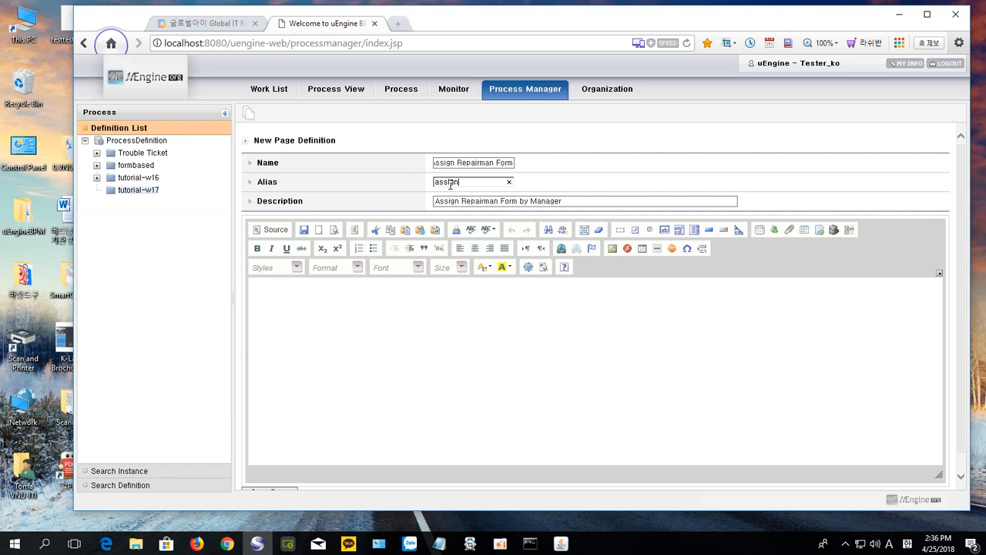
pyautogui.write('Rman')
# Step: Clear the form body, deleting the pasted title text
pyautogui.click(403, 353)
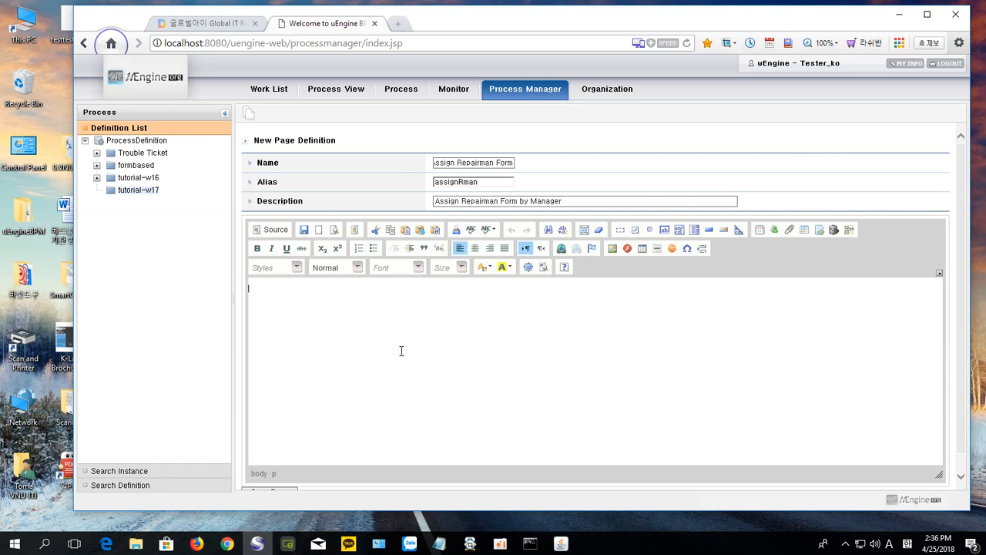
pyautogui.doubleClick(134, 192)
pyautogui.doubleClick(145, 192)
pyautogui.click(134, 192)
pyautogui.doubleClick(134, 192)
pyautogui.click(154, 193)
pyautogui.doubleClick(155, 192)
pyautogui.click(115, 193)
pyautogui.click(285, 304)
pyautogui.hotkey('ctrl', 'v')
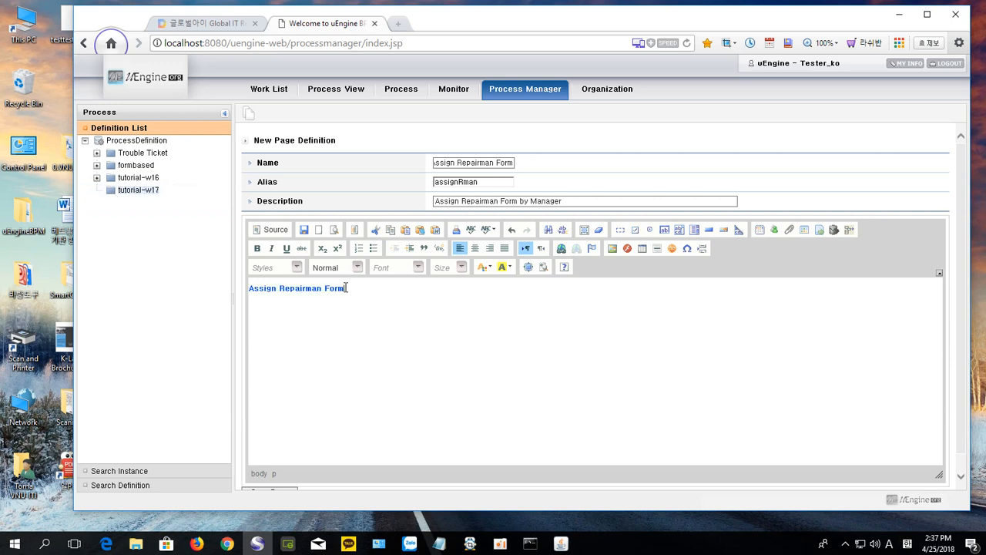
pyautogui.moveTo(348, 289); pyautogui.dragTo(249, 291)
pyautogui.press('BackSpace')
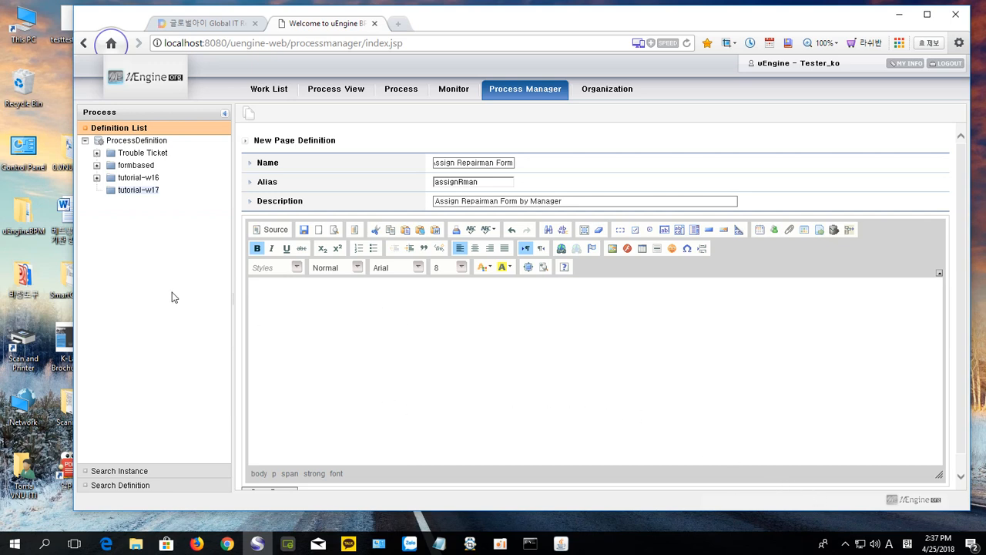
# Step: Refresh tutorial-w17, open Service Request Form, and select its Trouble Class and Trouble description fields
pyautogui.rightClick(142, 194)
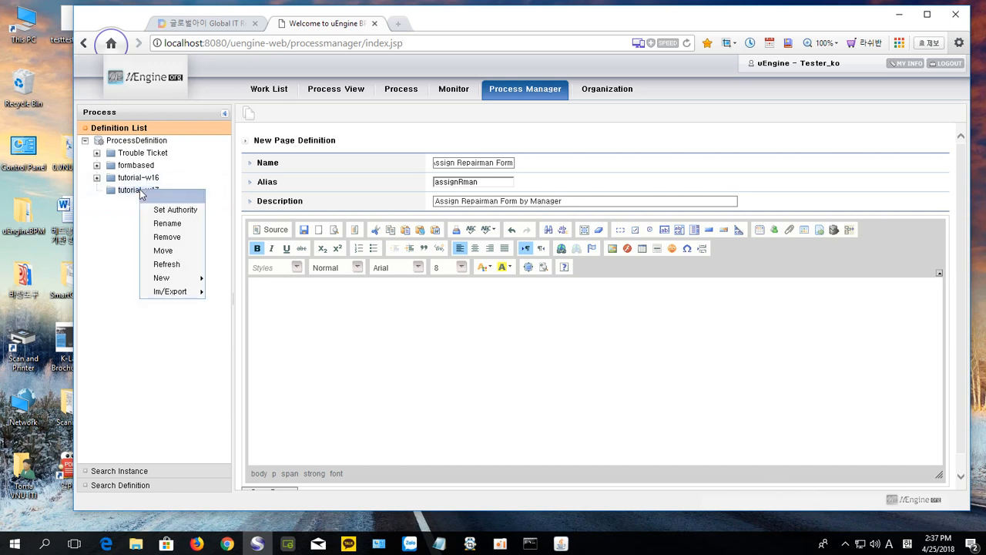
pyautogui.click(179, 264)
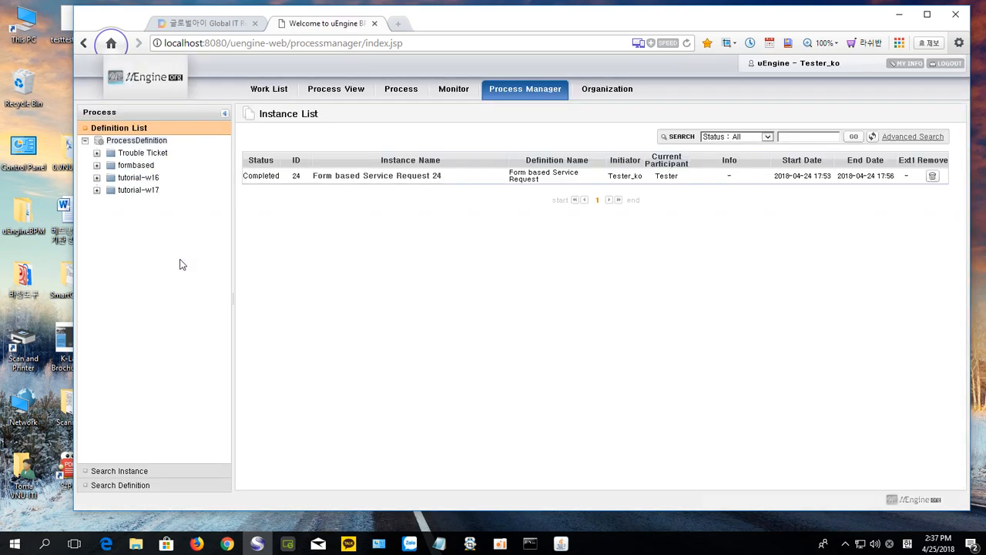
pyautogui.click(97, 191)
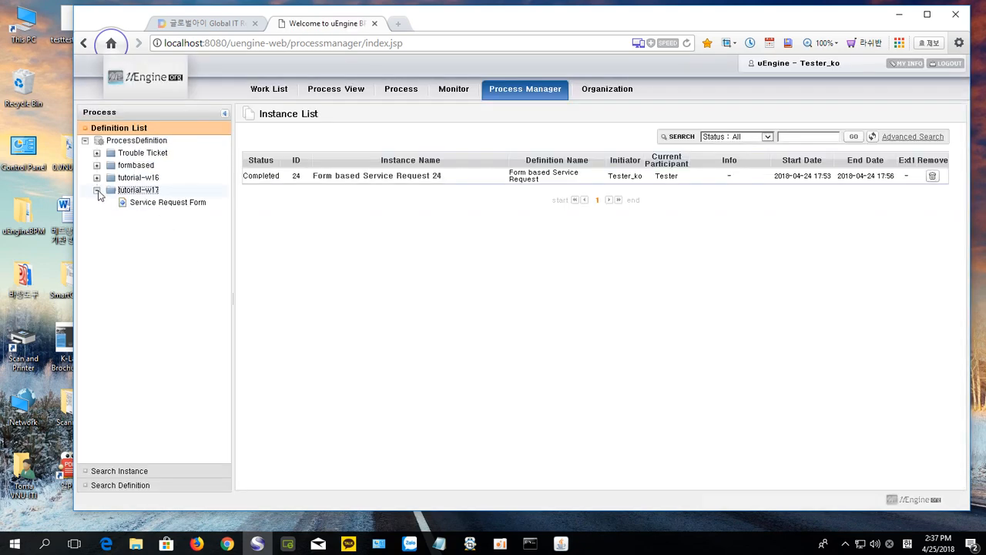
pyautogui.click(175, 207)
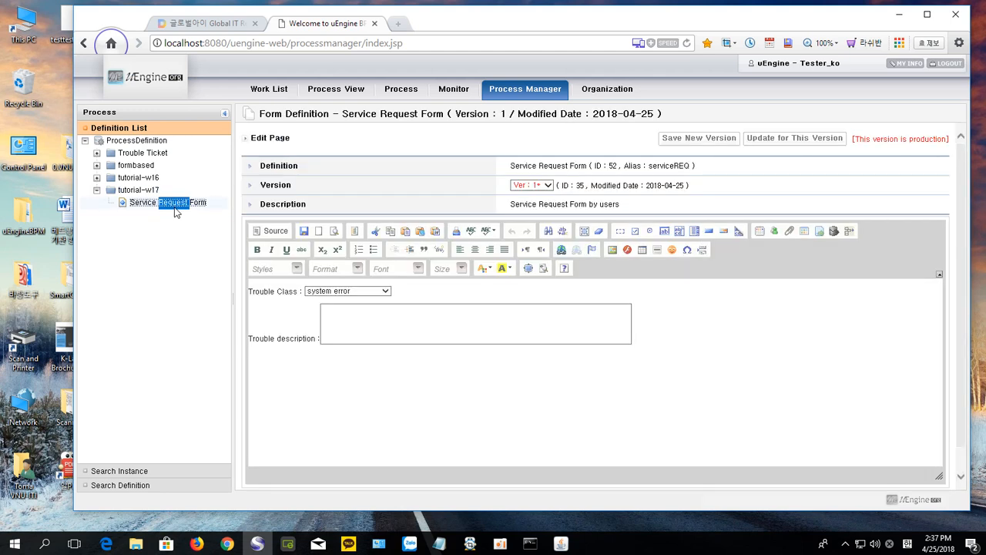
pyautogui.click(649, 344)
pyautogui.moveTo(648, 344); pyautogui.dragTo(282, 309)
pyautogui.click(761, 347)
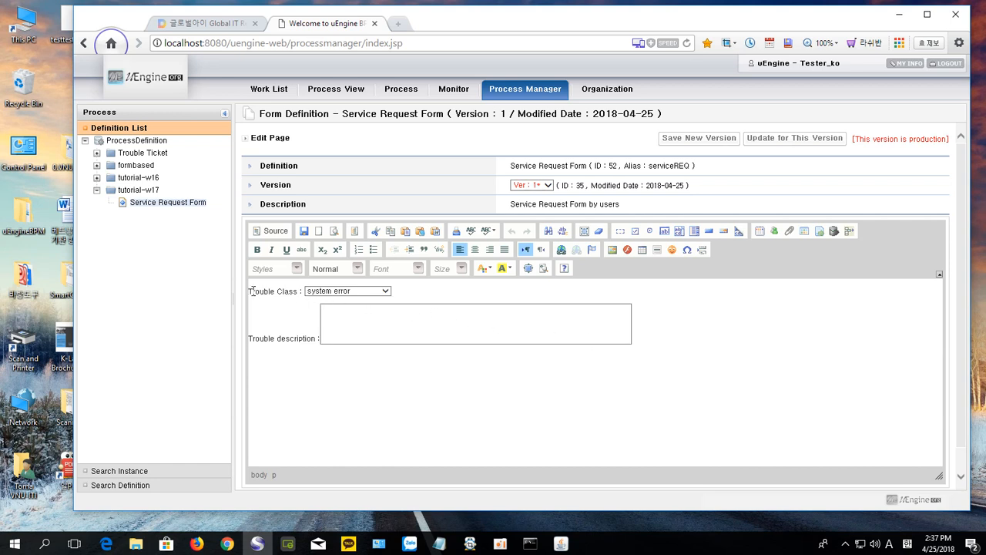
pyautogui.moveTo(251, 291); pyautogui.dragTo(634, 349)
pyautogui.hotkey('ctrl', 'c')
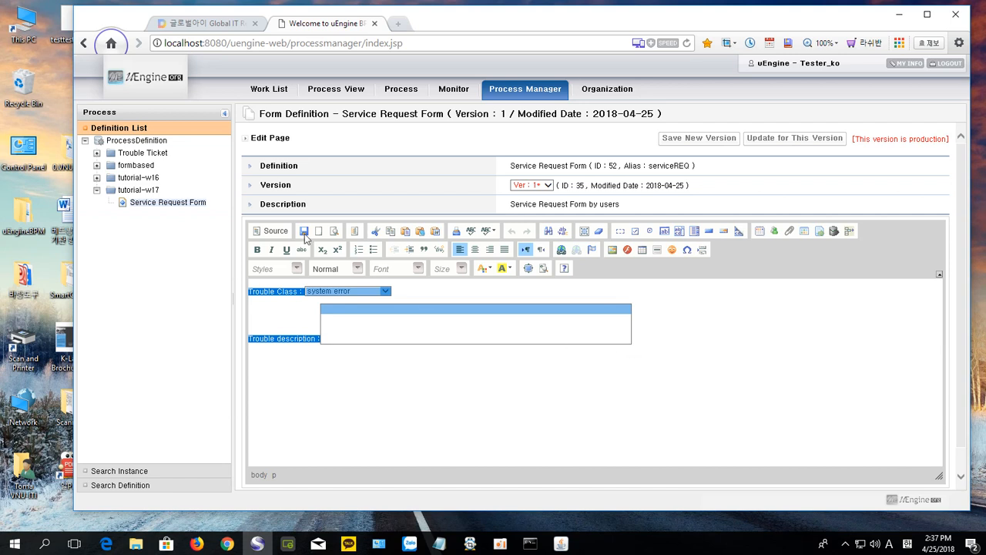
# Step: Paste the Trouble fields into another new form and select 'Assign Repairman Form' in the blog
pyautogui.click(165, 205)
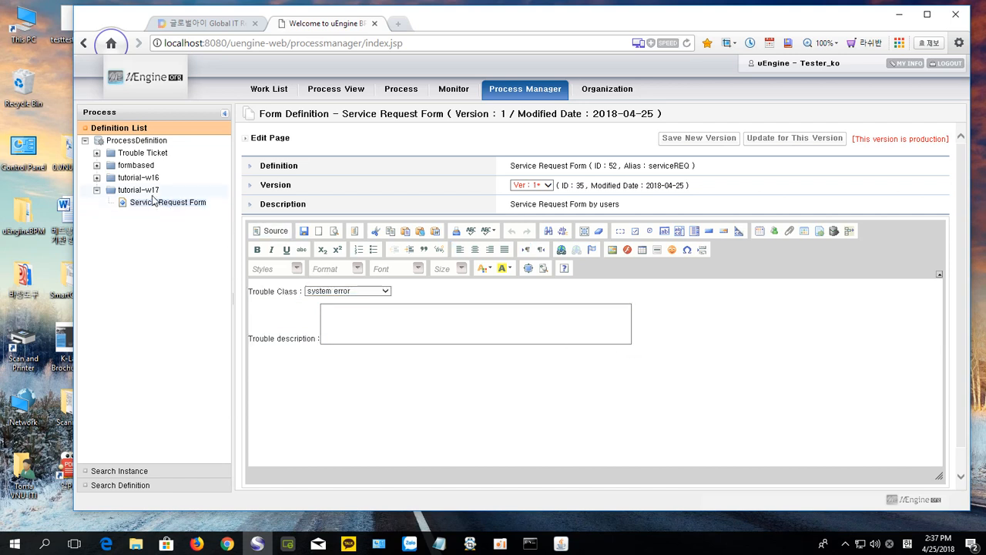
pyautogui.rightClick(151, 193)
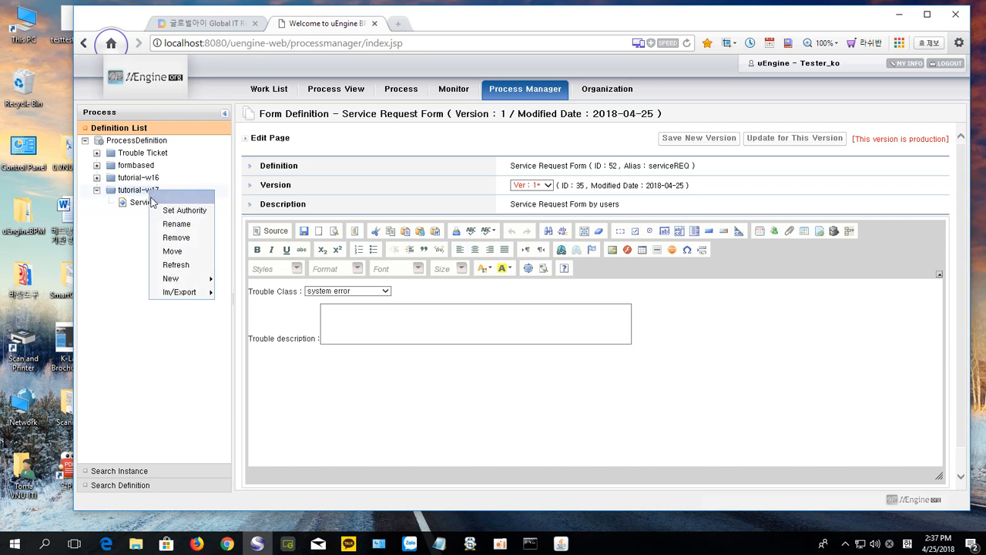
pyautogui.moveTo(169, 278)
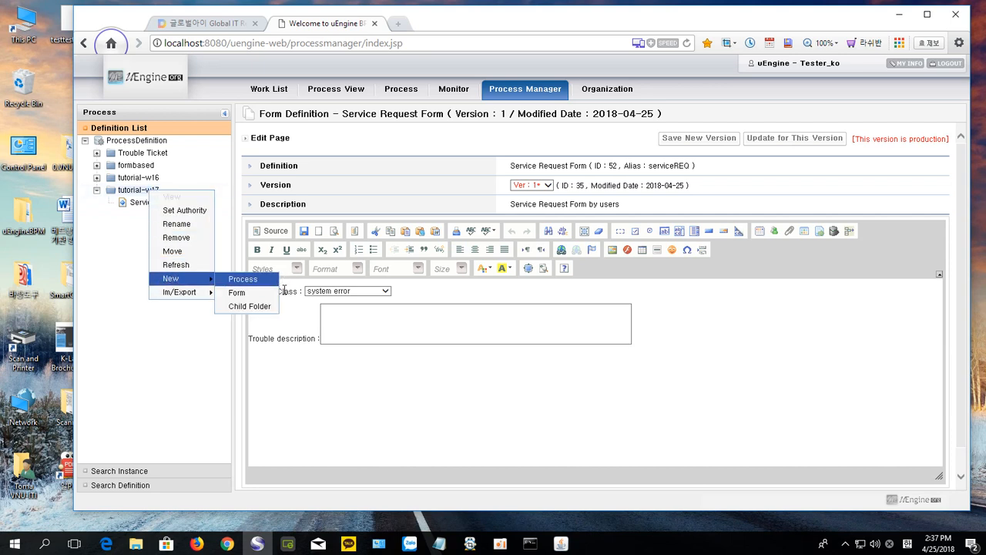
pyautogui.click(239, 293)
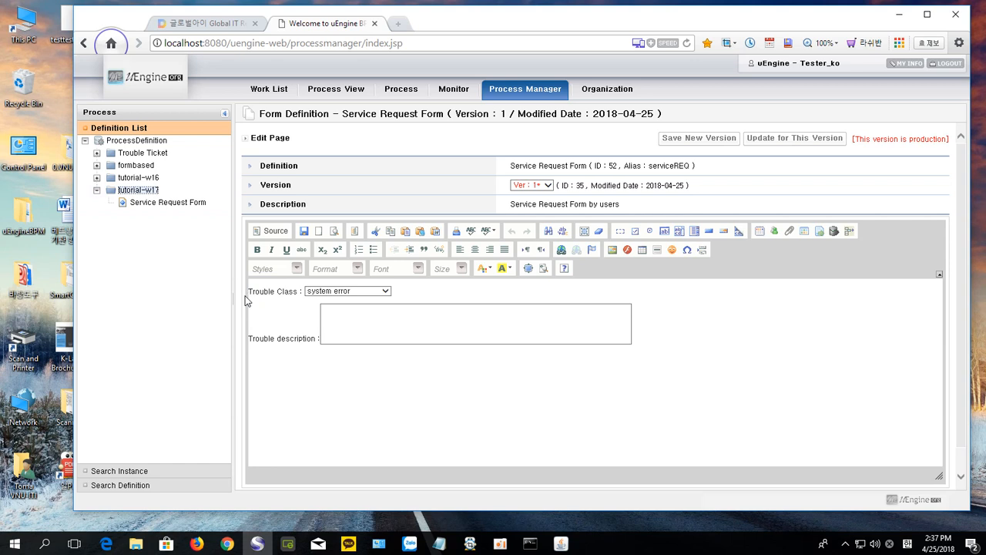
pyautogui.click(335, 317)
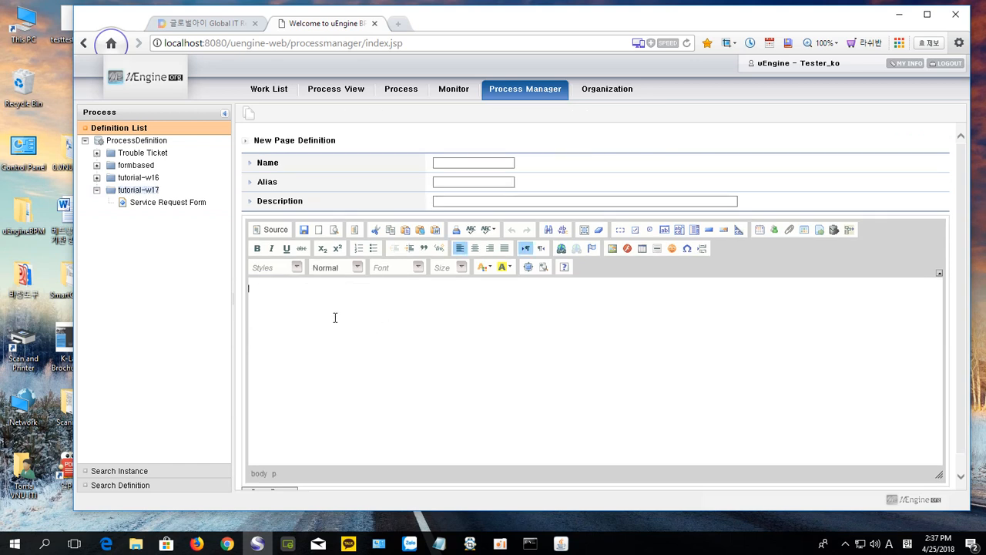
pyautogui.hotkey('ctrl', 'v')
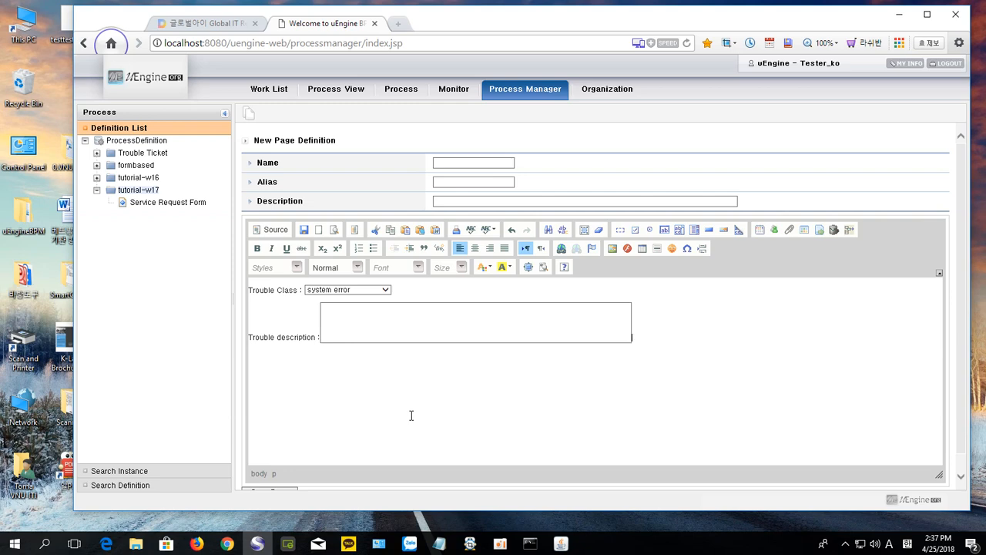
pyautogui.click(209, 25)
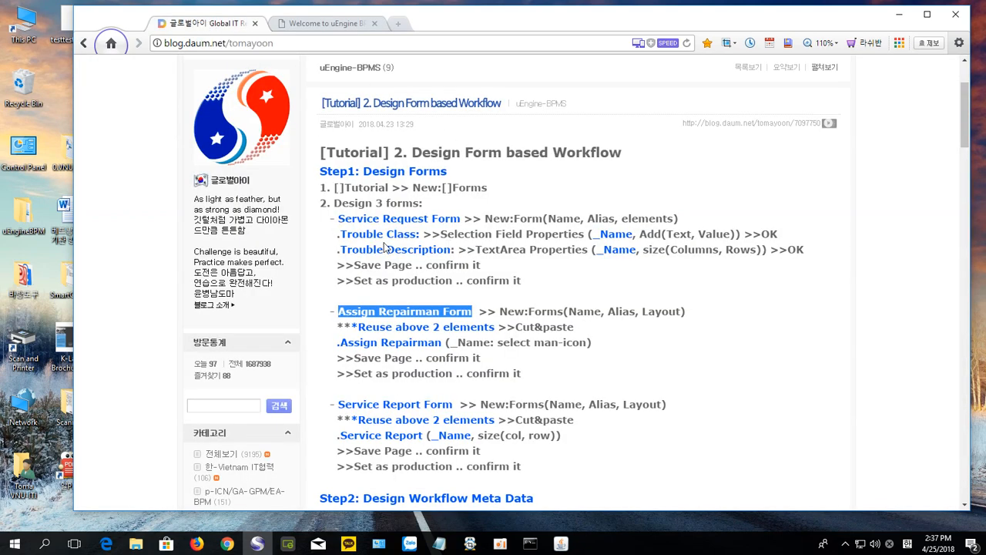
pyautogui.moveTo(472, 311); pyautogui.dragTo(337, 311)
pyautogui.hotkey('ctrl', 'c')
# Step: Enter Description 'Assign Repairman Form by Manager', Name 'Assign Repairman Form' and Alias 'assignRman'
pyautogui.click(331, 24)
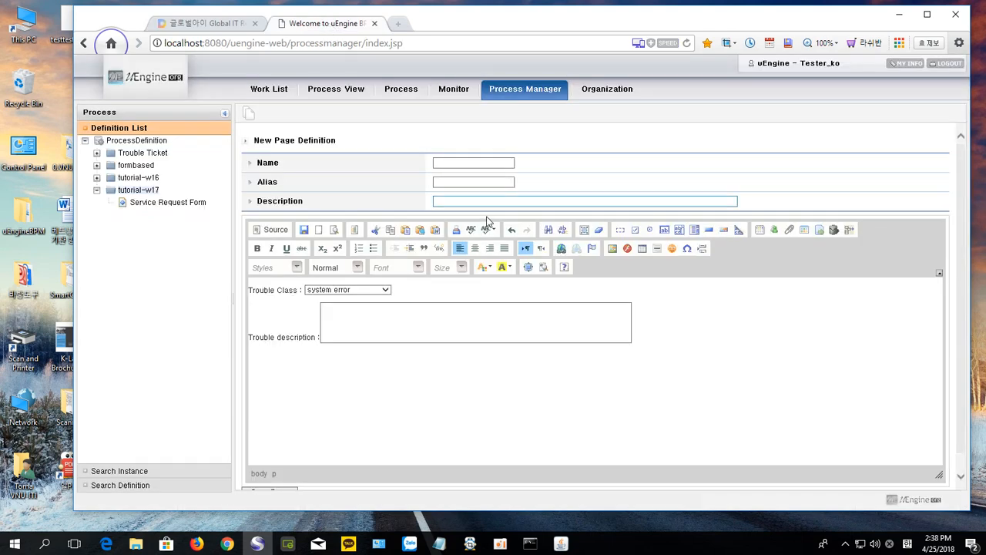
pyautogui.click(479, 202)
pyautogui.hotkey('ctrl', 'v')
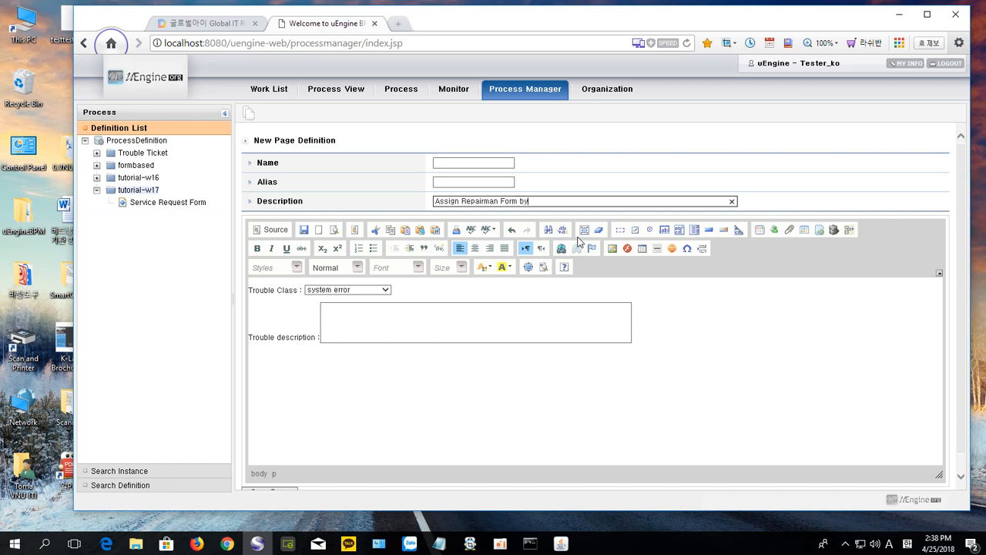
pyautogui.write('by Manager')
pyautogui.click(446, 161)
pyautogui.hotkey('ctrl', 'v')
pyautogui.click(451, 183)
pyautogui.write('v')
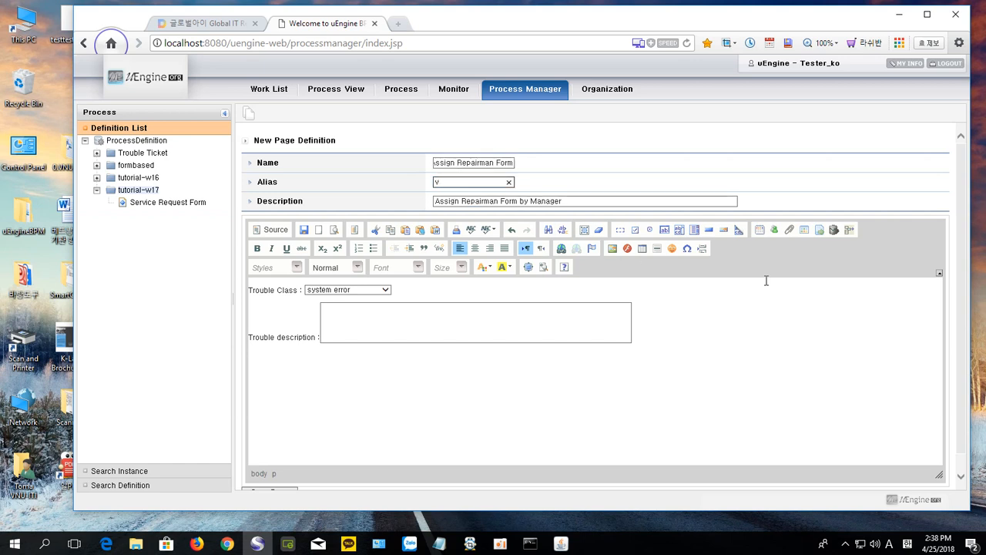
pyautogui.press('BackSpace')
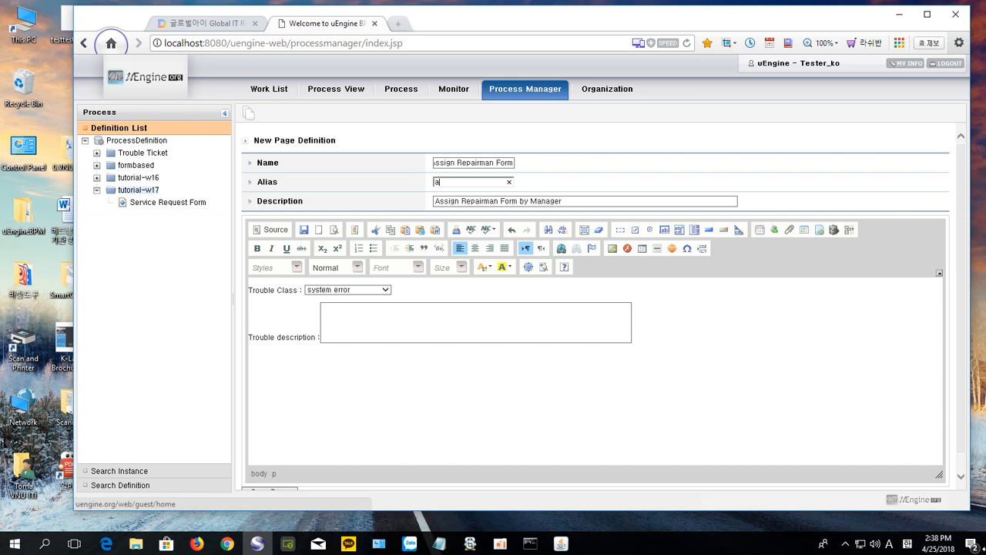
pyautogui.write('assis')
pyautogui.write('nRman')
pyautogui.scroll(-1, 693, 429)
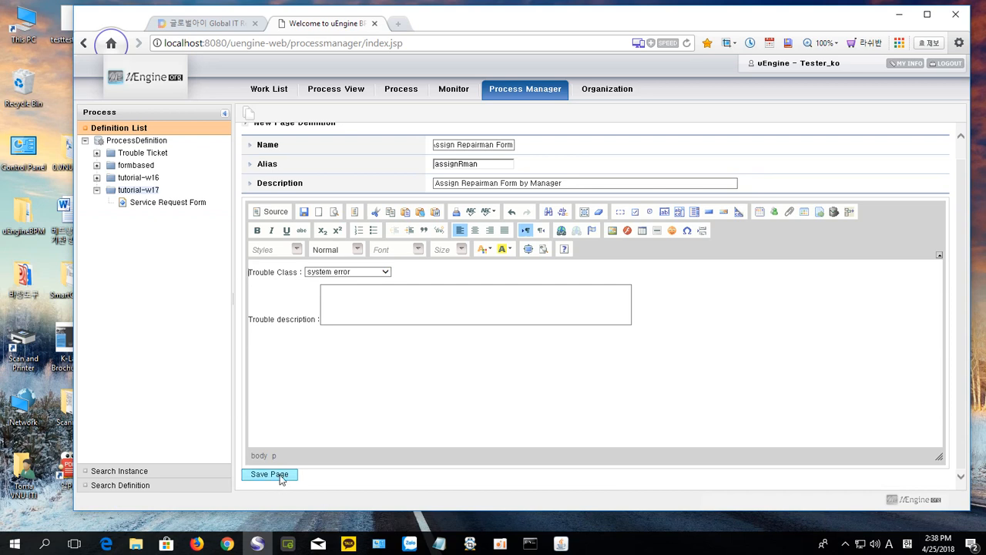
pyautogui.click(643, 324)
# Step: Add an 'Assign Repairman :' label followed by a FindUser picker named FindRPman
pyautogui.hotkey('ctrl', 'v')
pyautogui.press('BackSpace')
pyautogui.press('BackSpace')
pyautogui.press('BackSpace')
pyautogui.press('BackSpace')
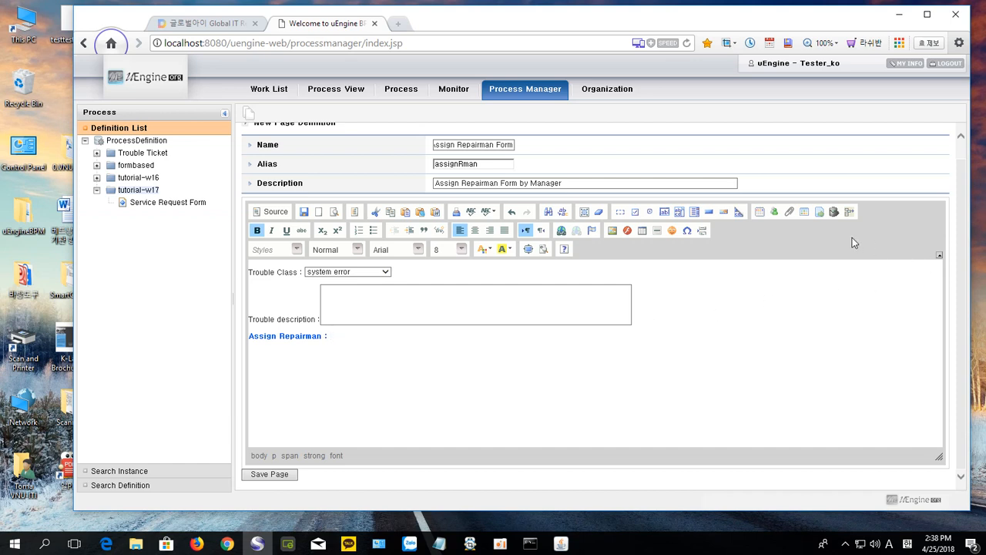
pyautogui.click(774, 214)
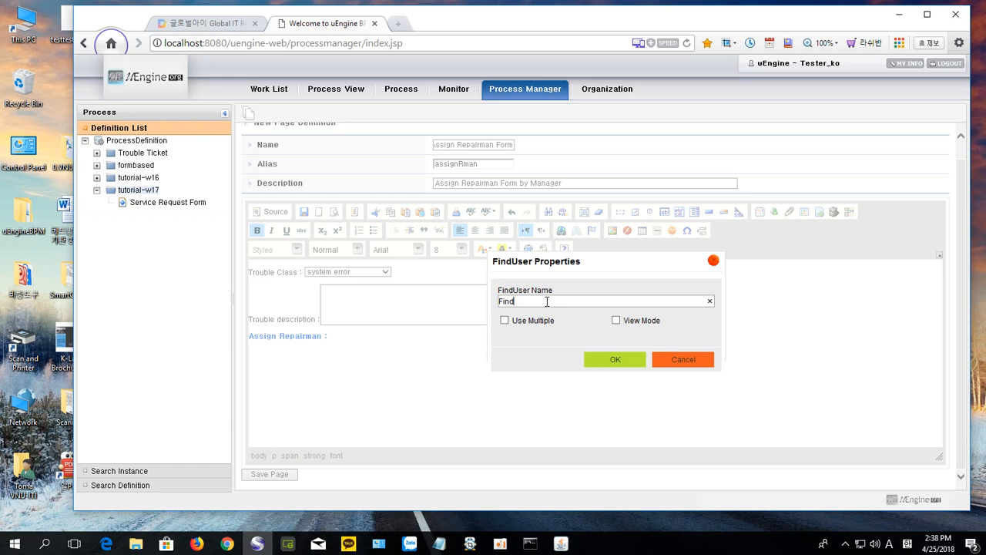
pyautogui.write('RPman')
pyautogui.click(617, 362)
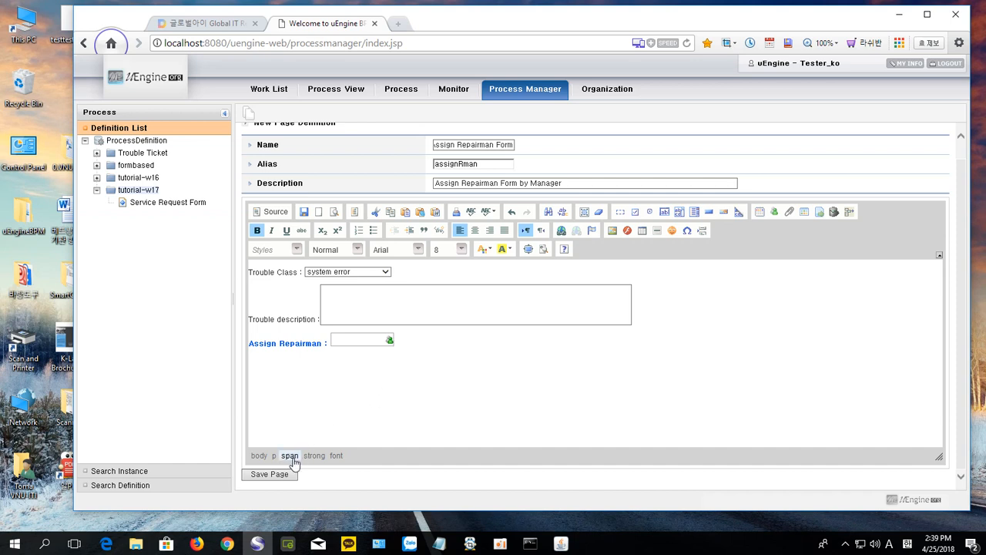
# Step: Save Assign Repairman Form, set it as production, and refresh tutorial-w17 to list it
pyautogui.click(270, 474)
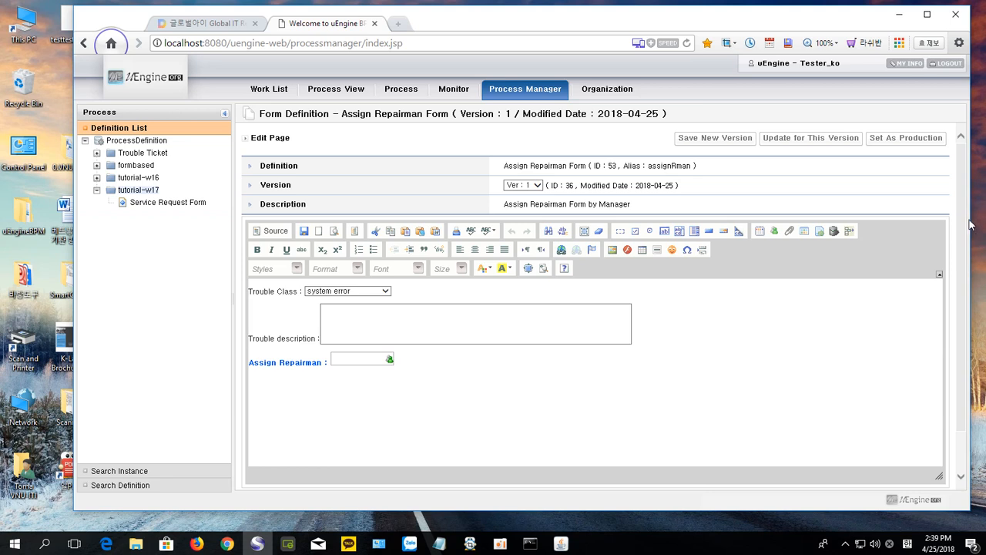
pyautogui.click(904, 146)
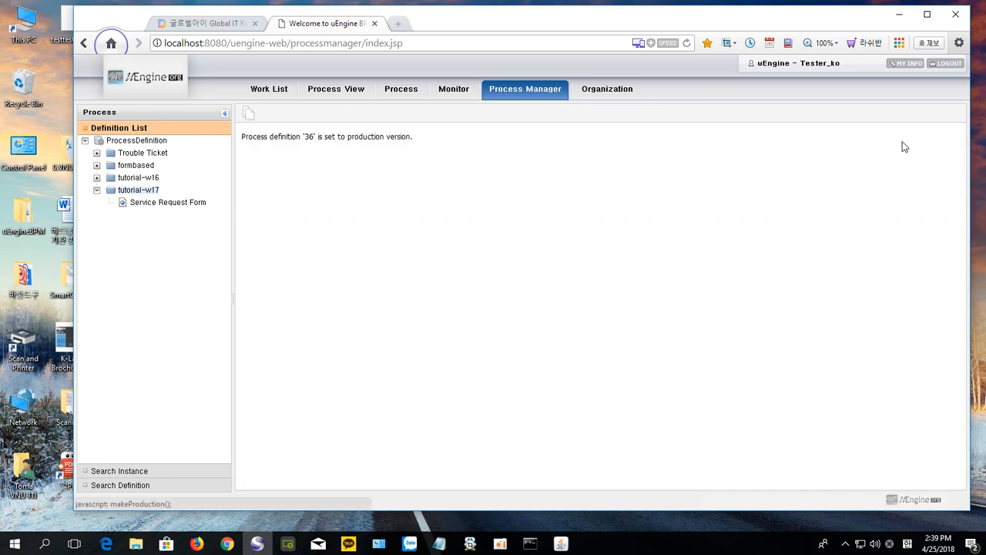
pyautogui.click(140, 192)
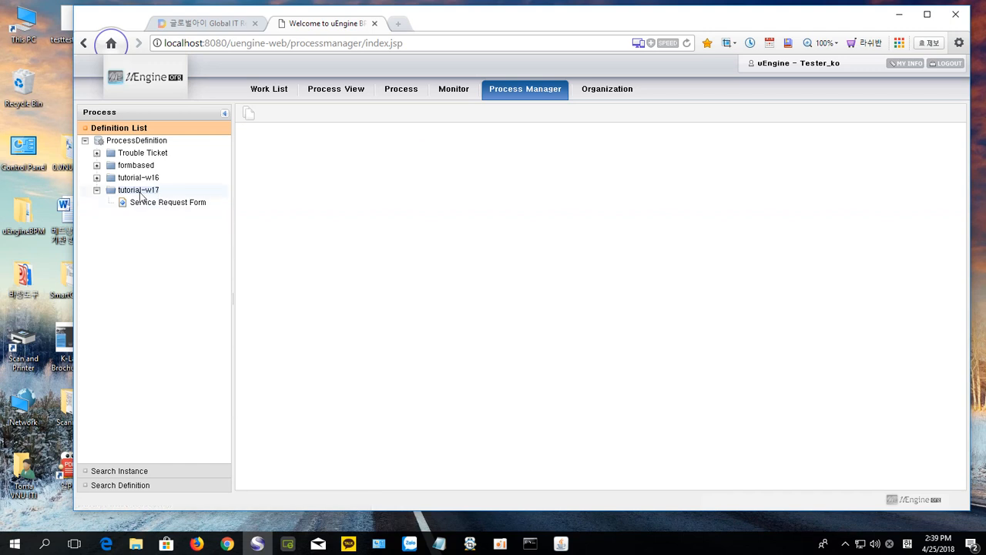
pyautogui.rightClick(141, 196)
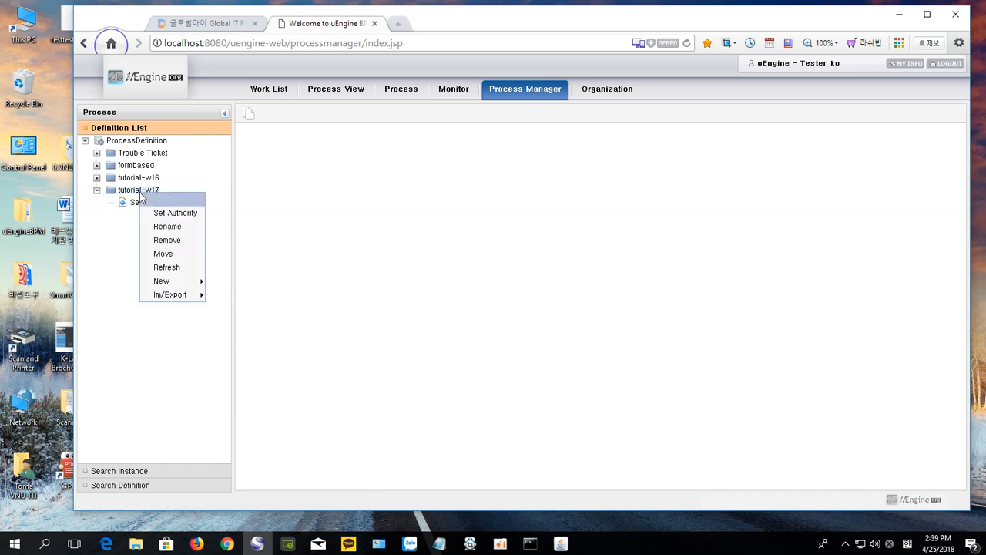
pyautogui.click(177, 267)
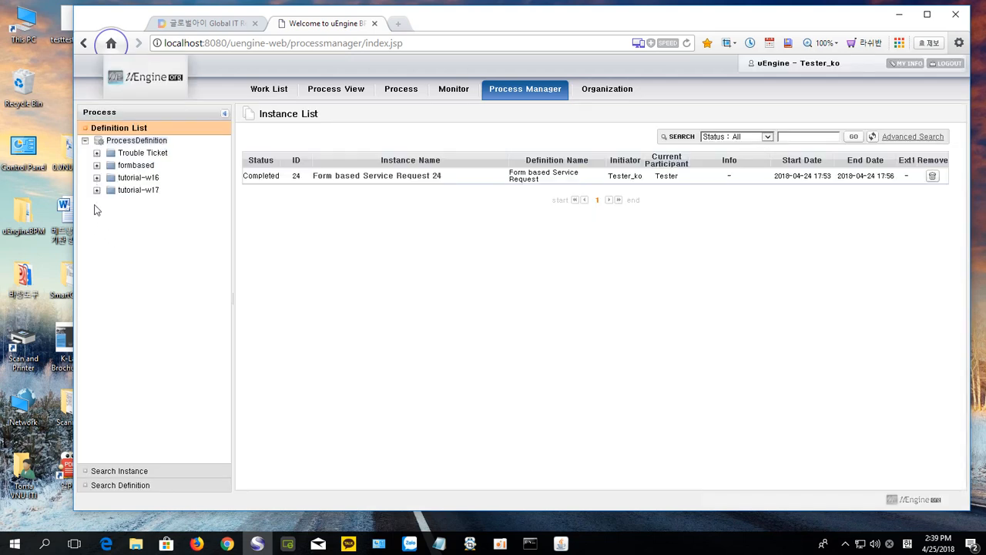
pyautogui.click(97, 190)
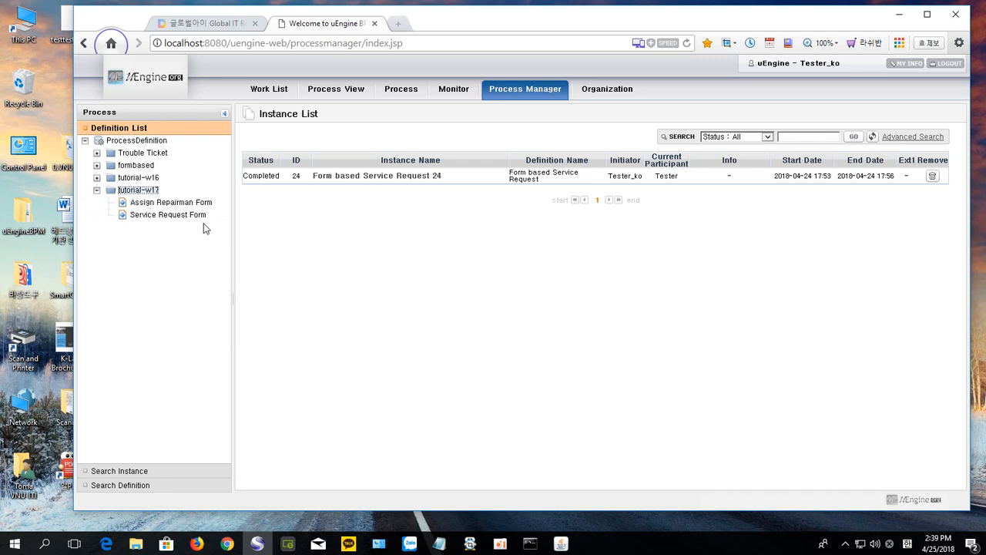
# Step: Open Service Request Form, select its Trouble fields, and start a new form in tutorial-w17
pyautogui.doubleClick(192, 219)
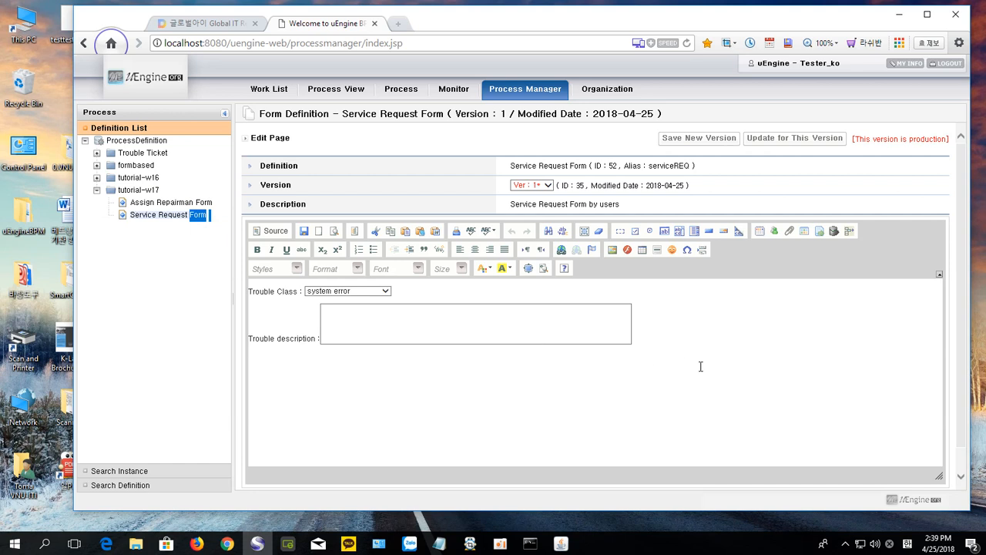
pyautogui.click(647, 341)
pyautogui.click(537, 342)
pyautogui.moveTo(319, 327); pyautogui.dragTo(257, 297)
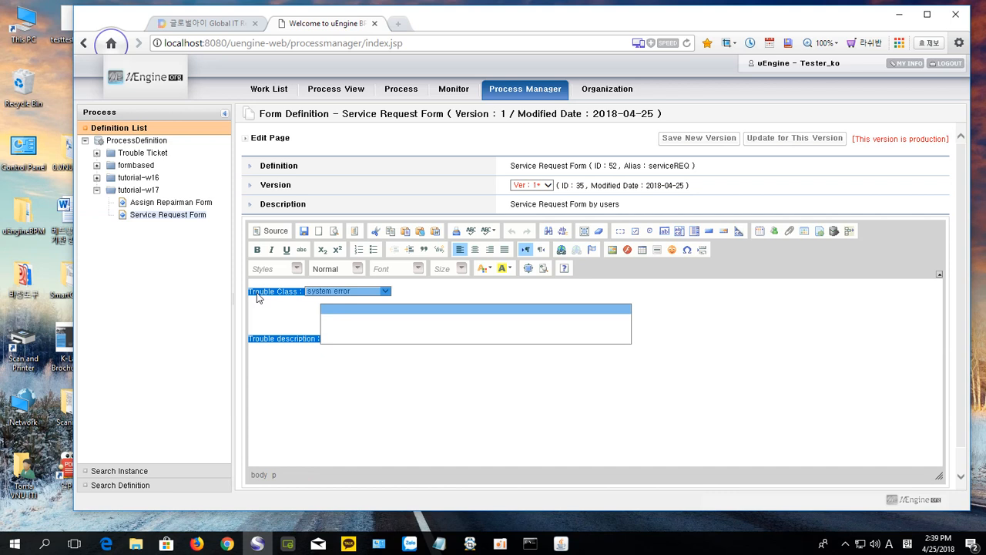
pyautogui.click(136, 197)
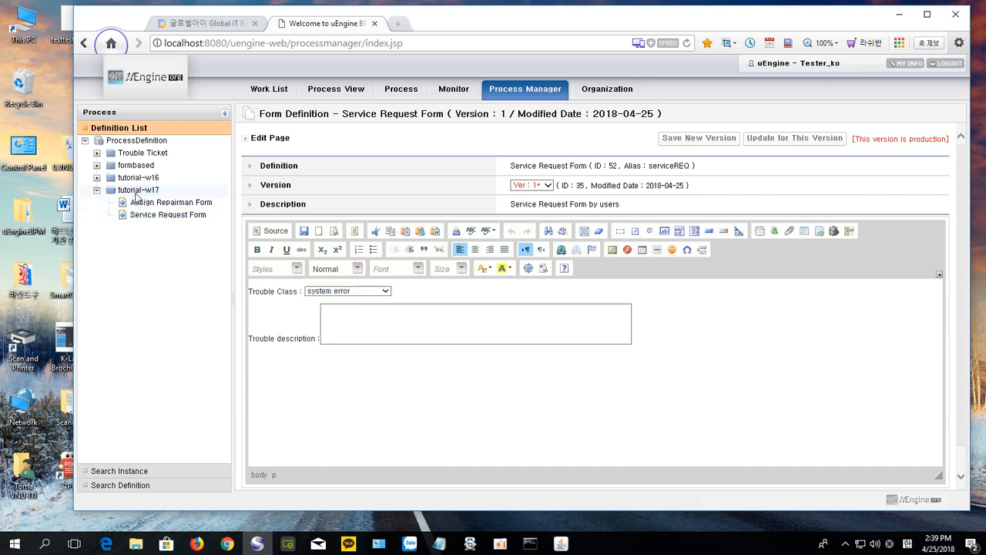
pyautogui.rightClick(136, 197)
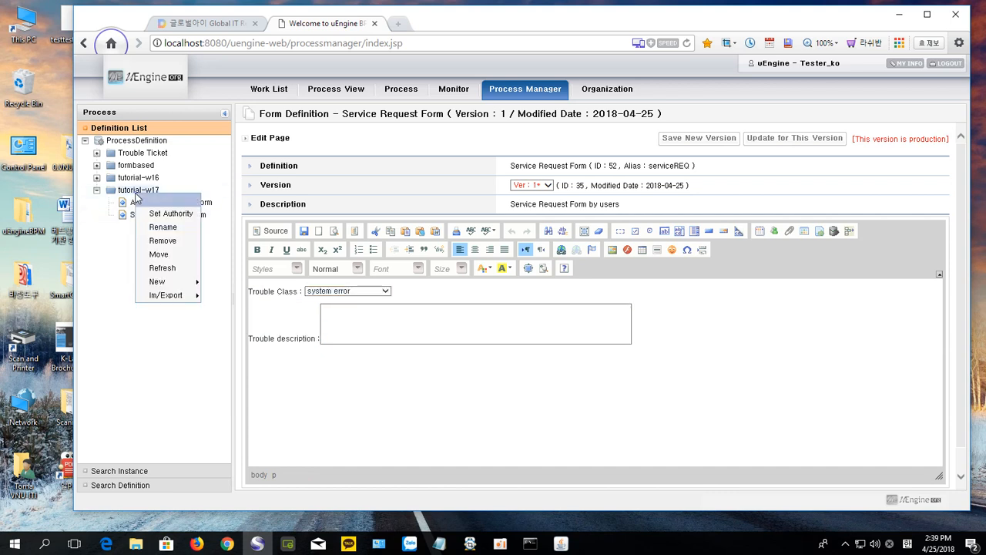
pyautogui.click(196, 282)
pyautogui.click(224, 296)
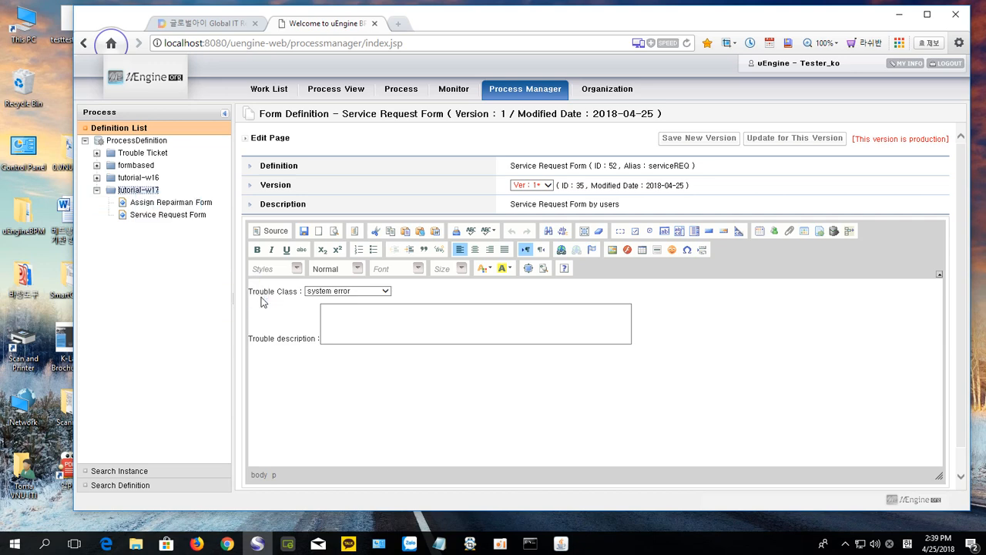
# Step: Select the 'Service Report Form' title in the tutorial blog
pyautogui.click(229, 26)
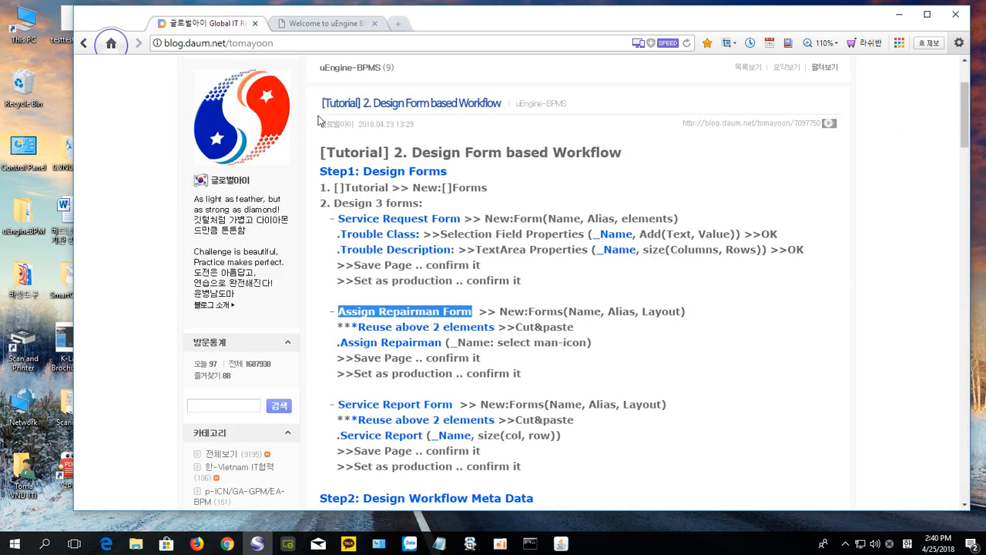
pyautogui.scroll(-3, 450, 307)
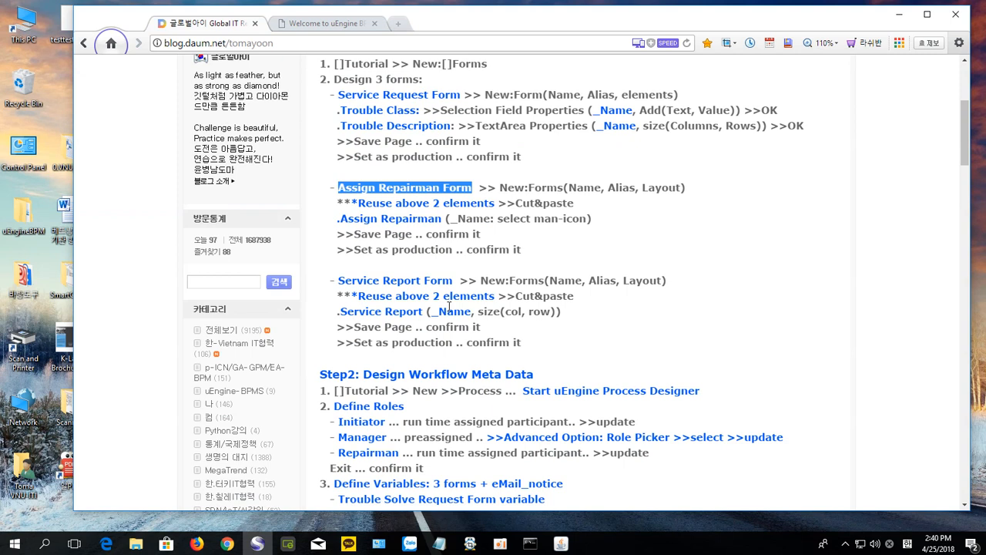
pyautogui.click(339, 280)
pyautogui.moveTo(339, 281); pyautogui.dragTo(452, 284)
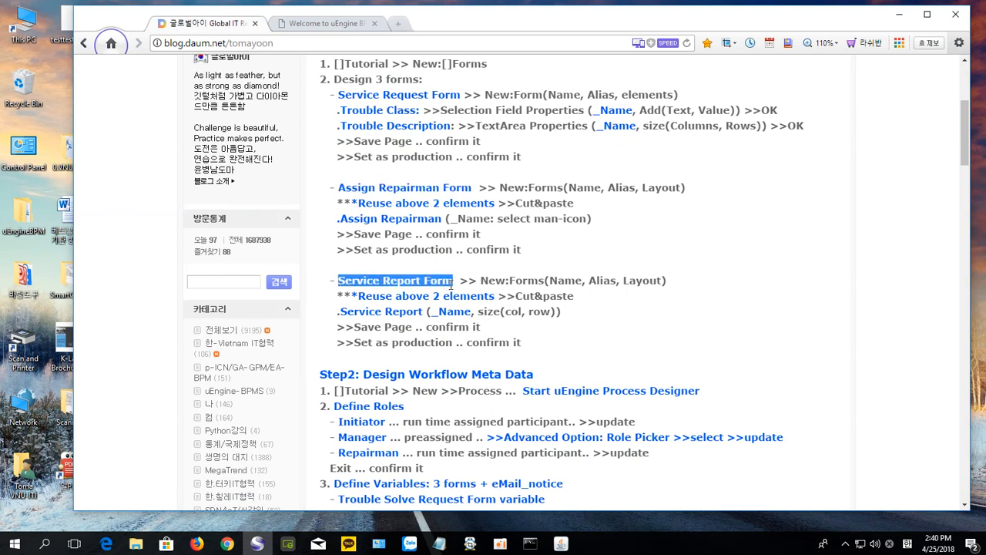
pyautogui.click(293, 25)
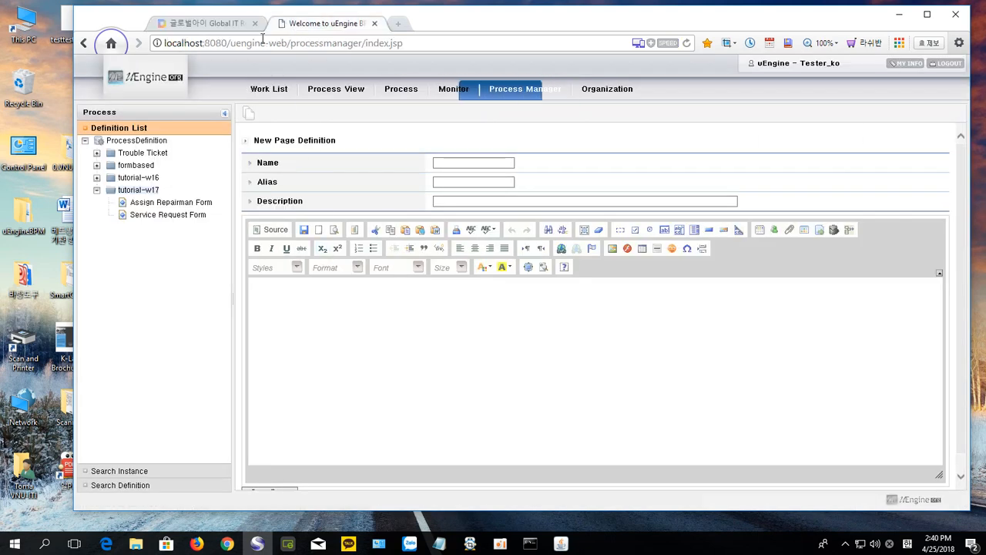
pyautogui.click(225, 25)
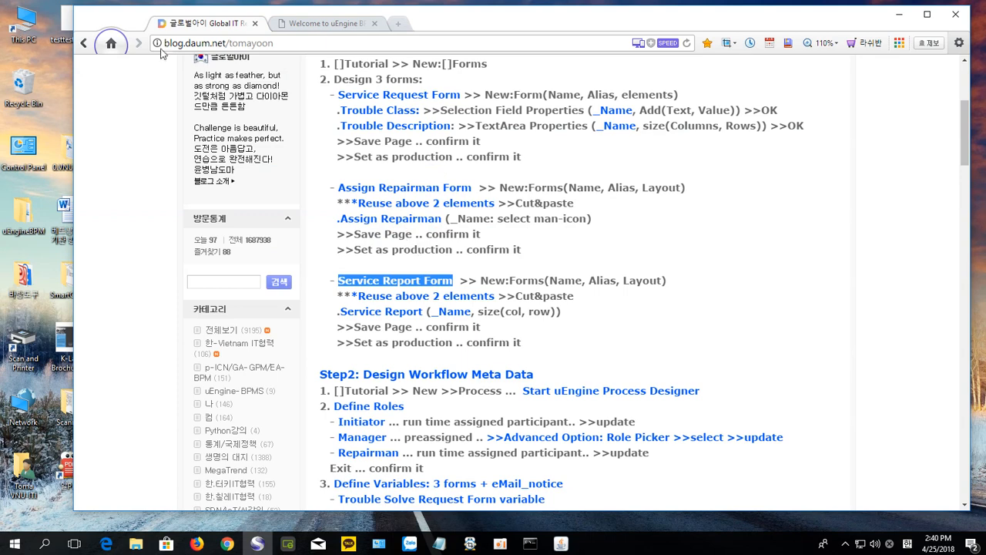
pyautogui.click(301, 26)
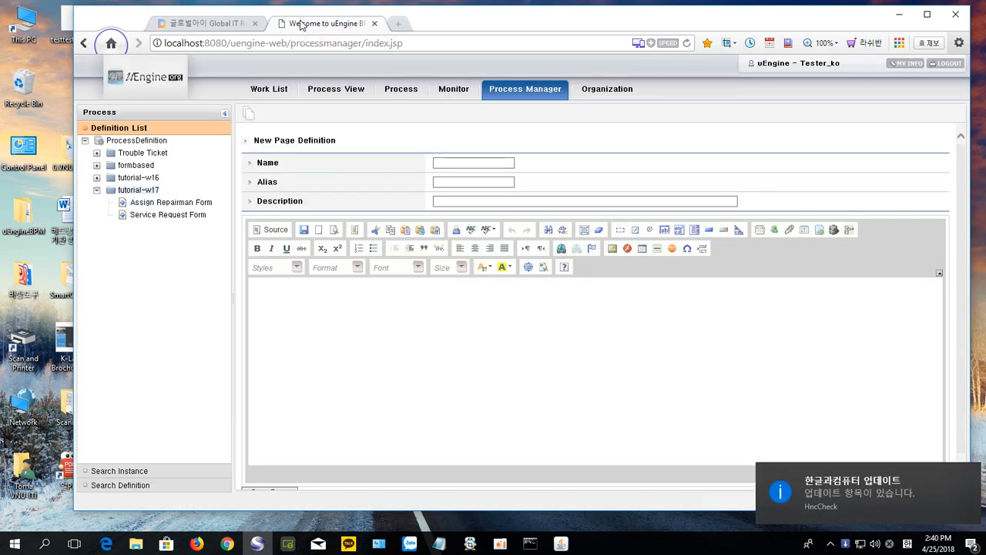
# Step: Copy the Trouble Class and Trouble description fields into a new form in tutorial-w17
pyautogui.doubleClick(184, 216)
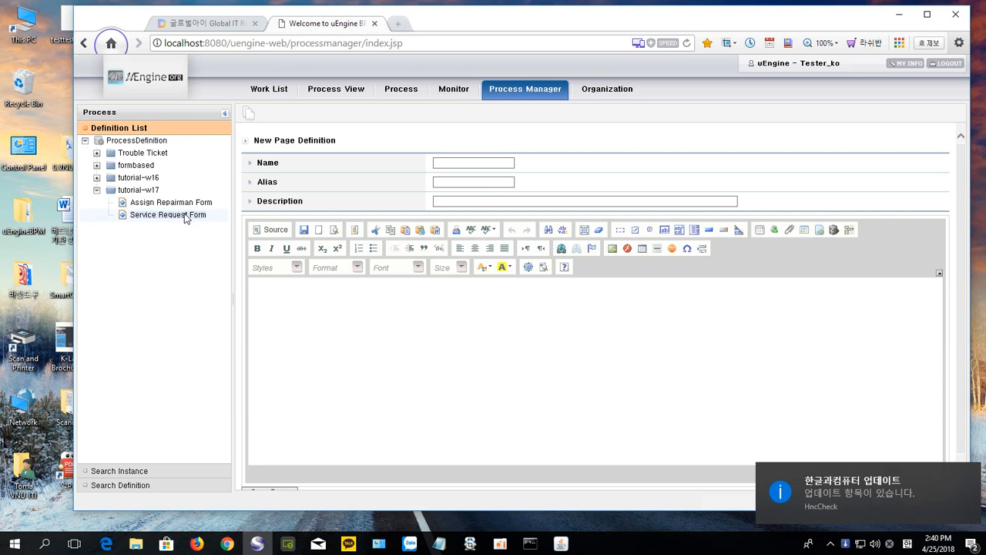
pyautogui.click(643, 345)
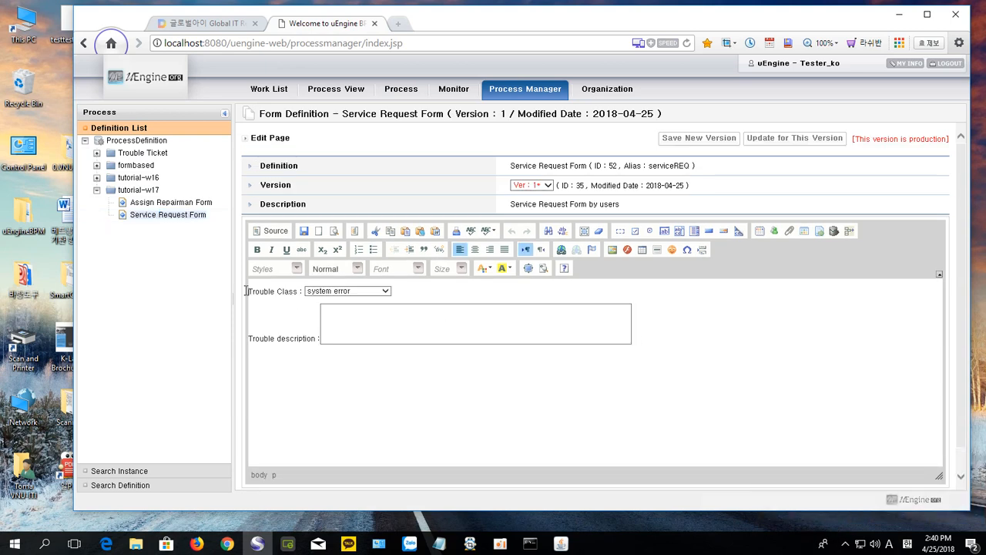
pyautogui.moveTo(251, 291); pyautogui.dragTo(636, 347)
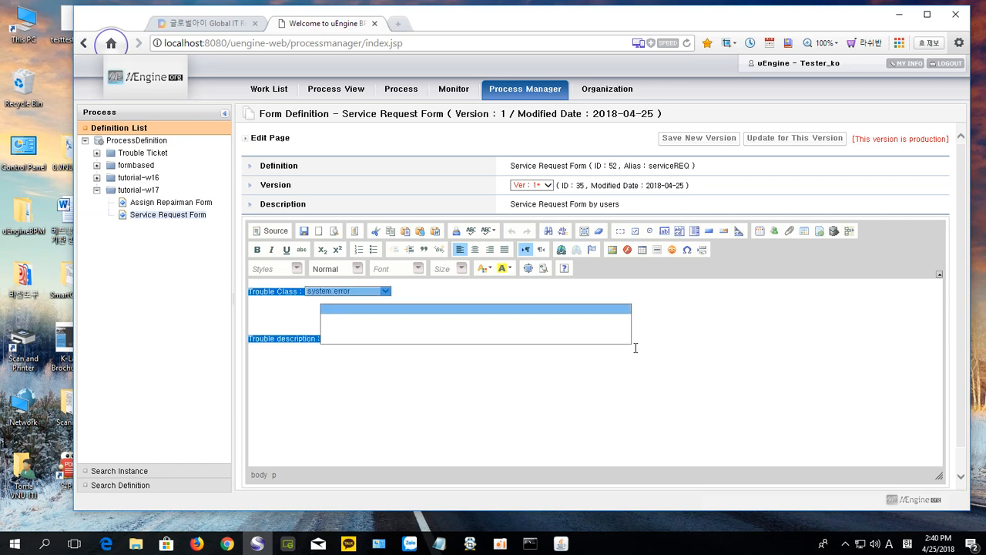
pyautogui.click(149, 192)
pyautogui.rightClick(148, 192)
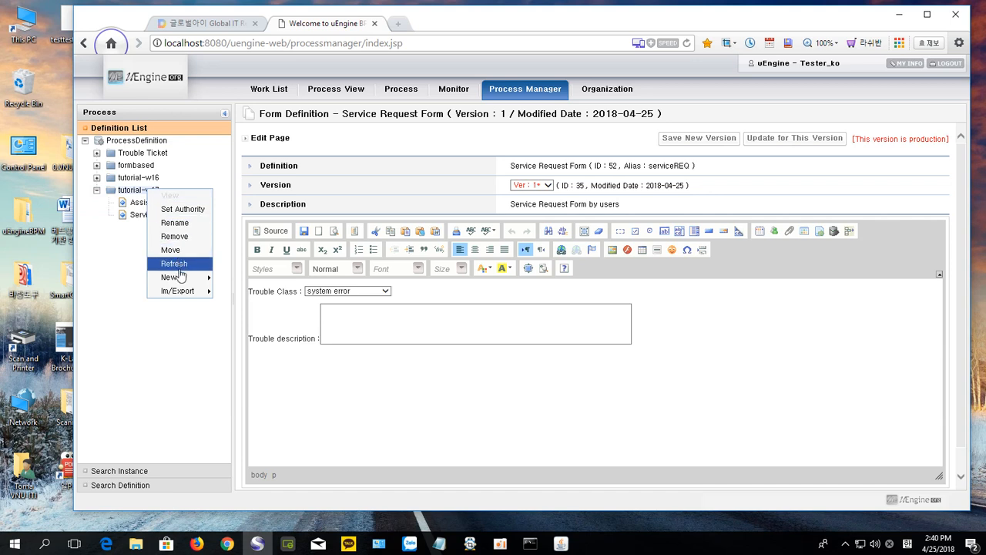
pyautogui.moveTo(182, 280)
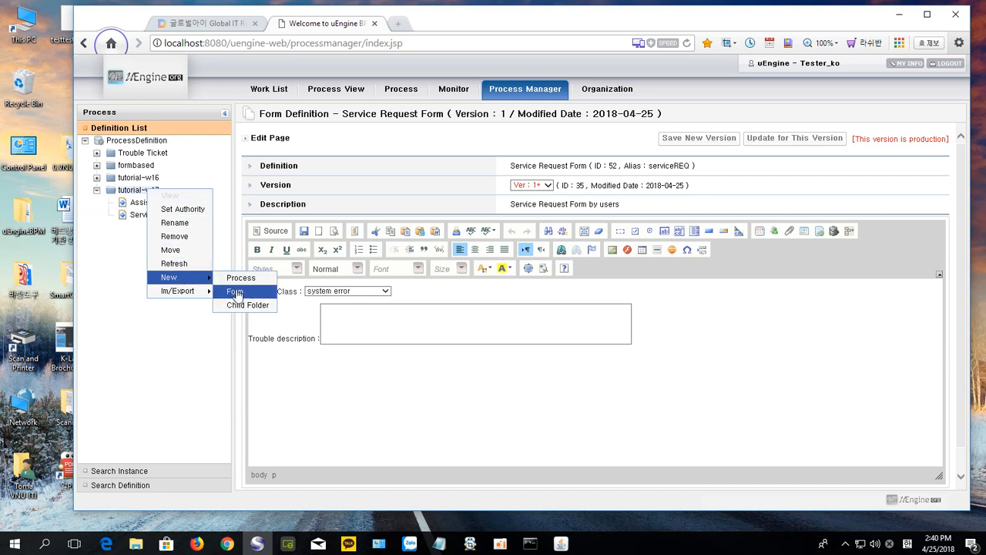
pyautogui.click(234, 291)
pyautogui.click(284, 290)
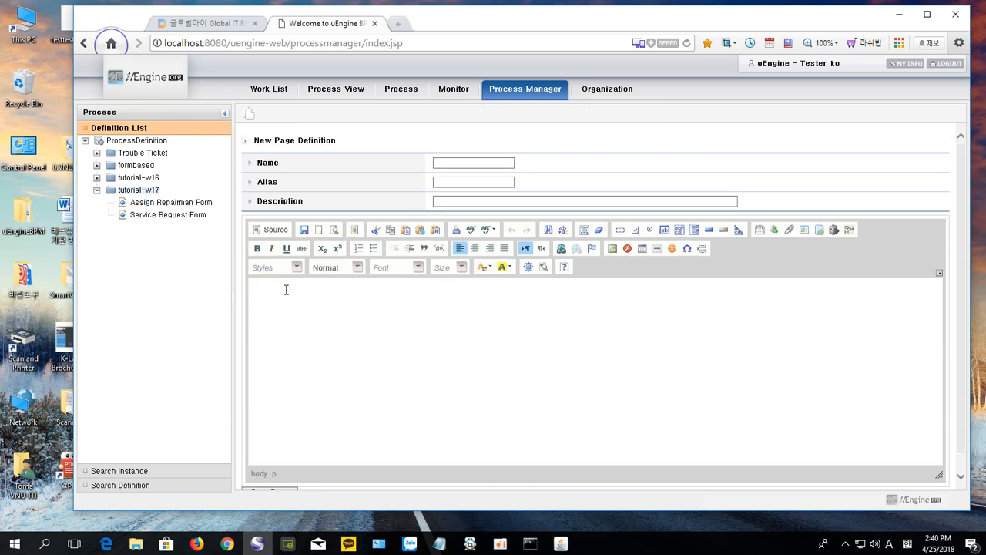
pyautogui.hotkey('ctrl', 'v')
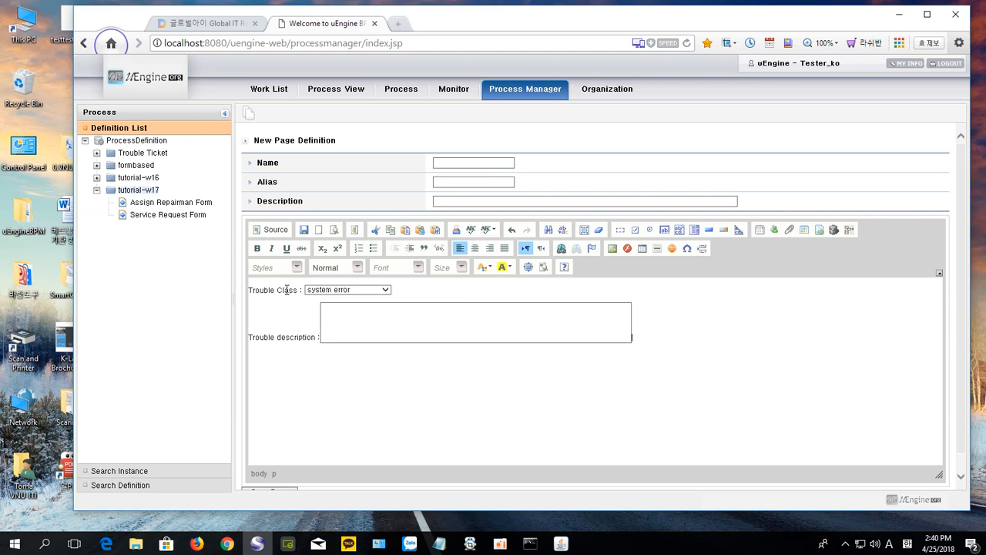
pyautogui.click(207, 21)
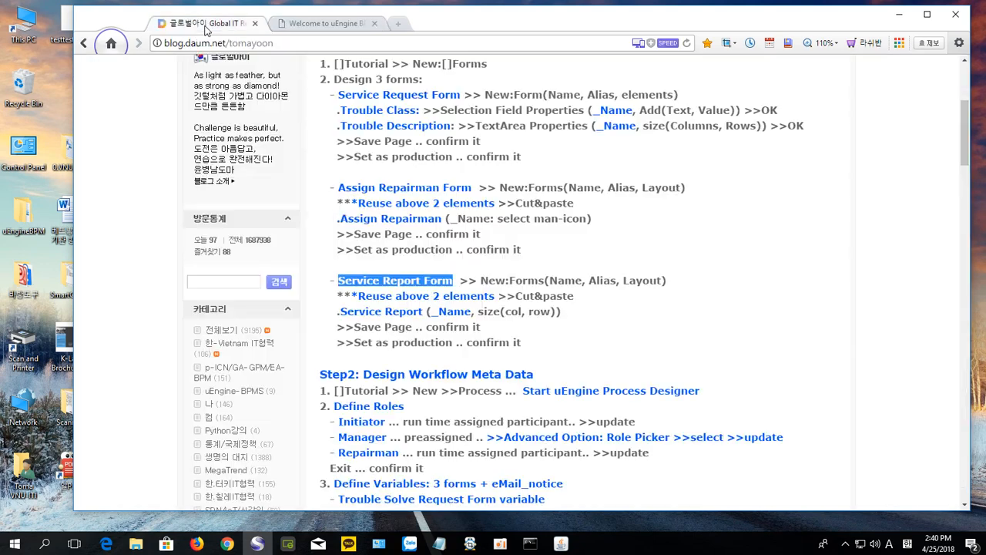
# Step: Copy the blog's form title and set the Description to 'Service Report Form by Repairman'
pyautogui.moveTo(336, 280); pyautogui.dragTo(450, 277)
pyautogui.hotkey('ctrl', 'c')
pyautogui.click(316, 25)
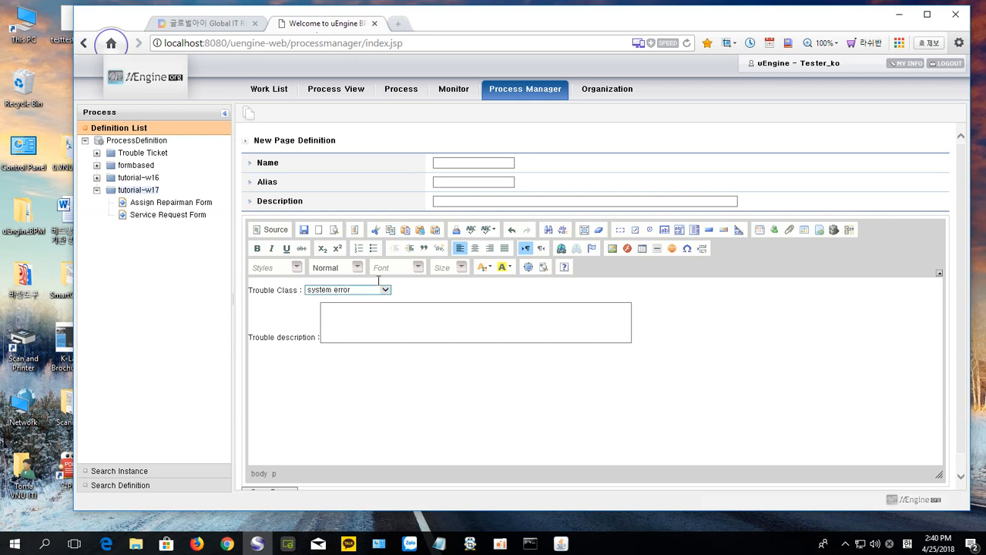
pyautogui.click(441, 201)
pyautogui.hotkey('ctrl', 'v')
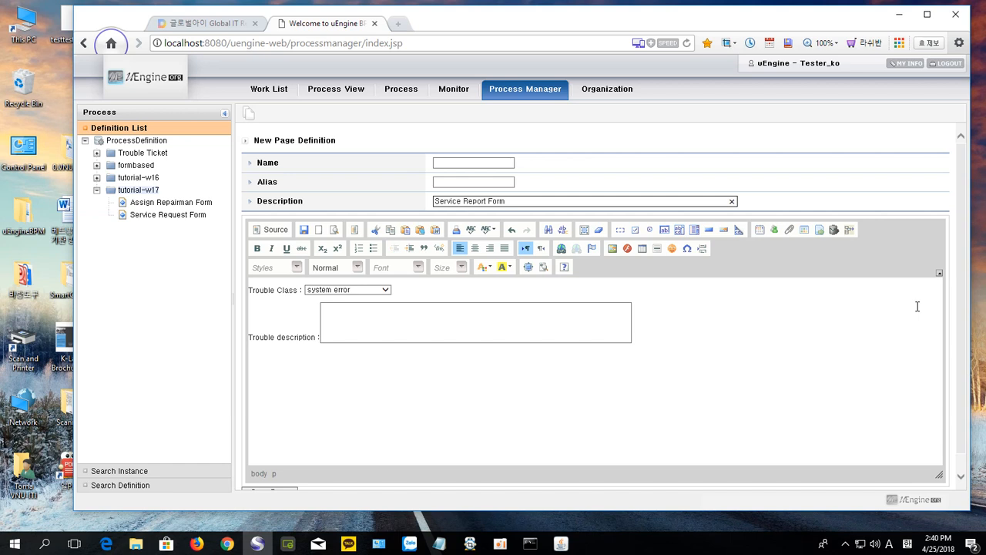
pyautogui.write('by Repairman')
# Step: Set the Name to 'Service Report Form' and the Alias to 'ServiceReport'
pyautogui.click(463, 161)
pyautogui.click(463, 161)
pyautogui.hotkey('ctrl', 'v')
pyautogui.press('Tab')
pyautogui.write('v')
pyautogui.press('BackSpace')
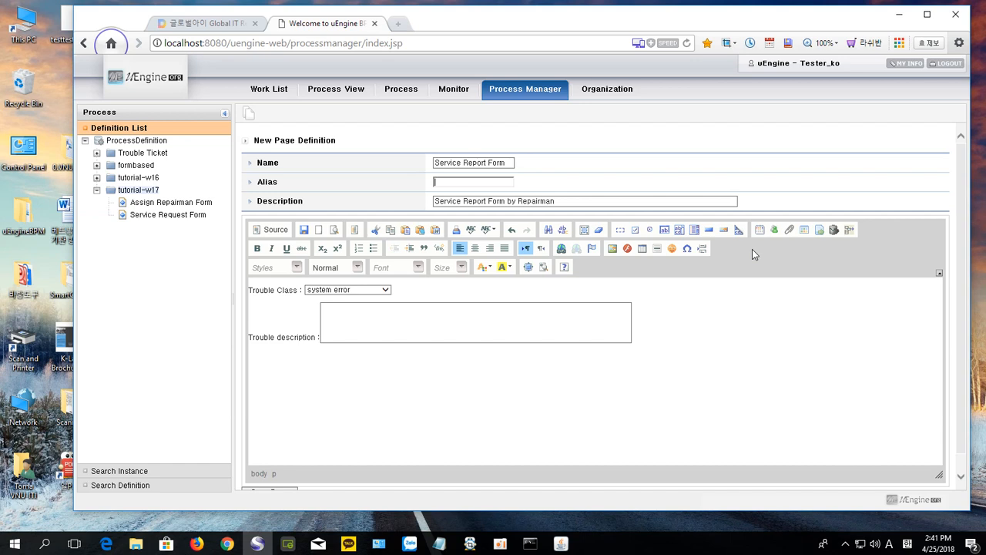
pyautogui.write('ServiceRep')
pyautogui.press('BackSpace')
pyautogui.write('port')
# Step: Add a 'Service Report :' label below the description box
pyautogui.click(633, 339)
pyautogui.hotkey('ctrl', 'v')
pyautogui.press('BackSpace')
pyautogui.press('BackSpace')
pyautogui.press('BackSpace')
pyautogui.press('BackSpace')
pyautogui.write(':')
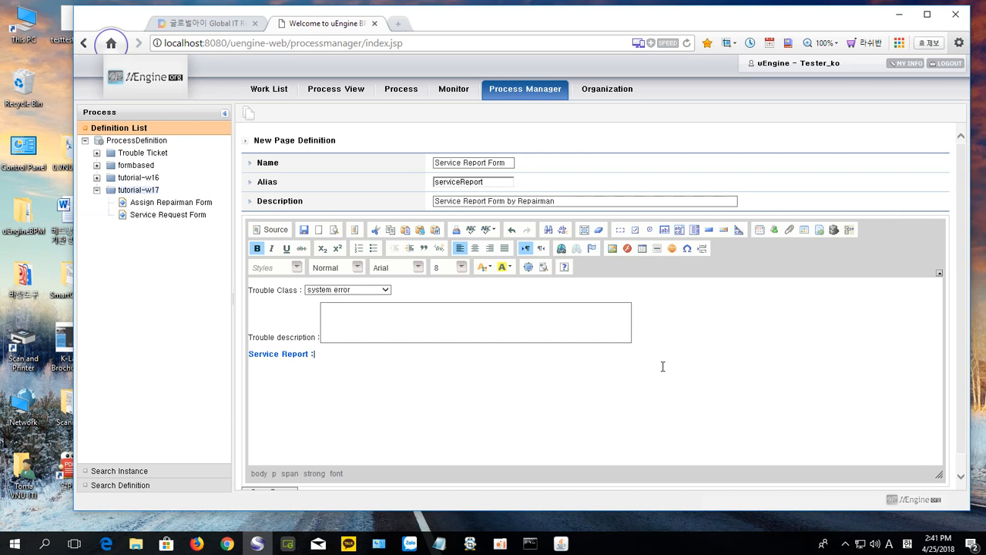
# Step: Insert a textarea named serviceRPT with 80 columns and 5 rows, then save the page
pyautogui.click(679, 229)
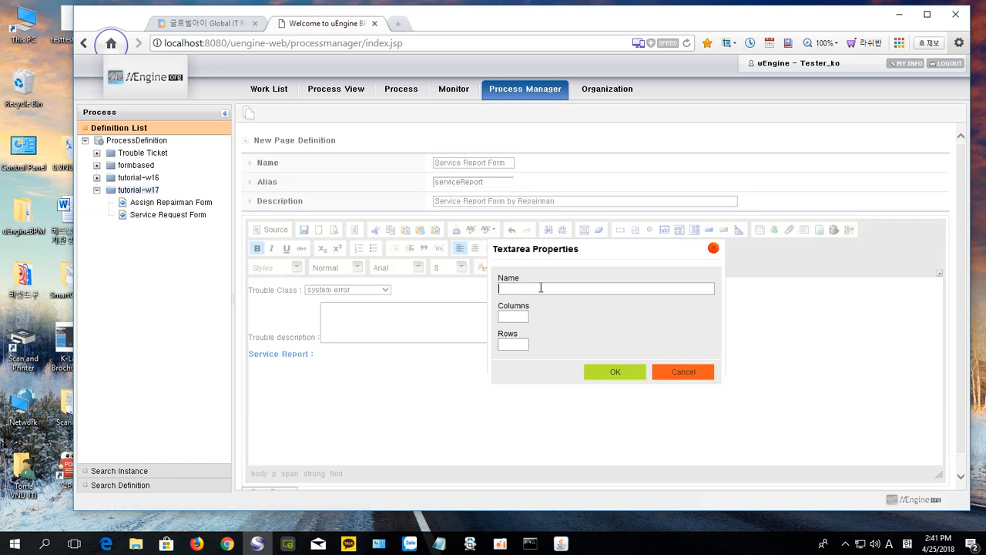
pyautogui.write('servicer')
pyautogui.write('R')
pyautogui.write('PT')
pyautogui.write('80')
pyautogui.click(519, 343)
pyautogui.write('5')
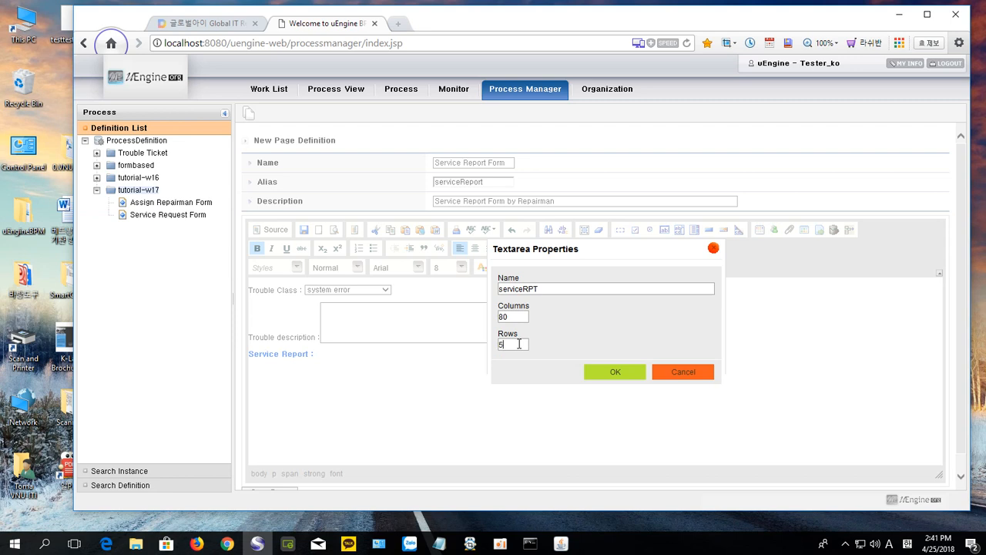
pyautogui.click(614, 372)
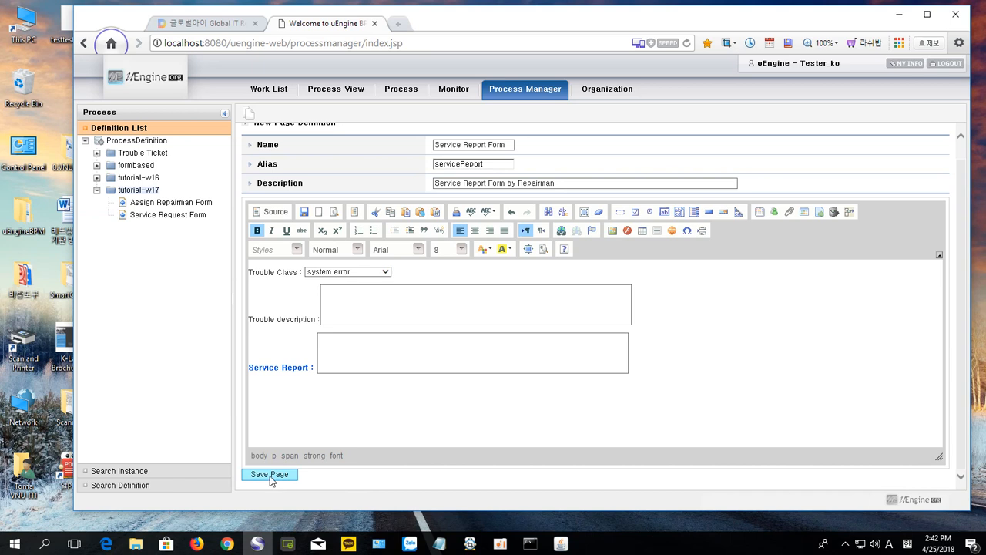
pyautogui.click(270, 475)
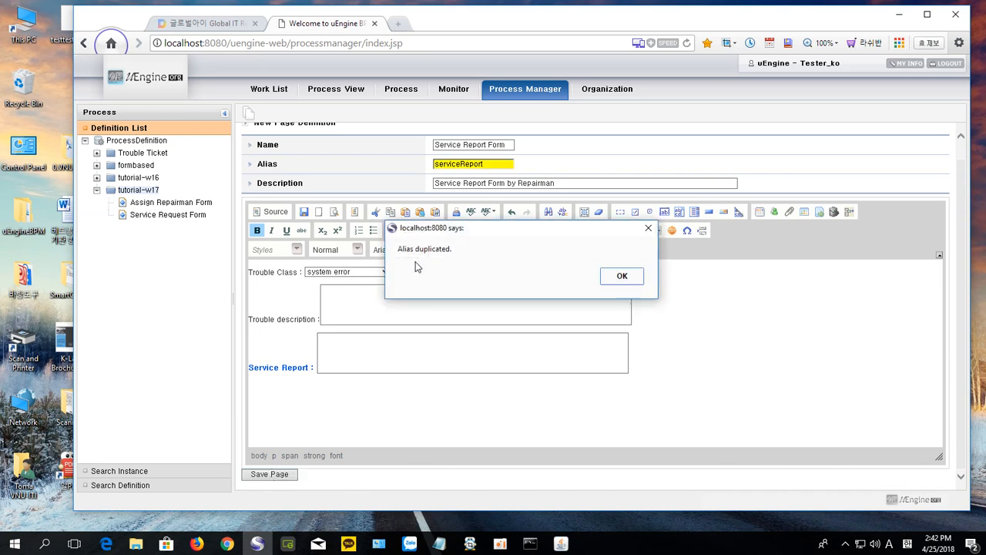
# Step: Dismiss the duplicated-alias warning, change the alias to 'servReport', and save again
pyautogui.click(622, 276)
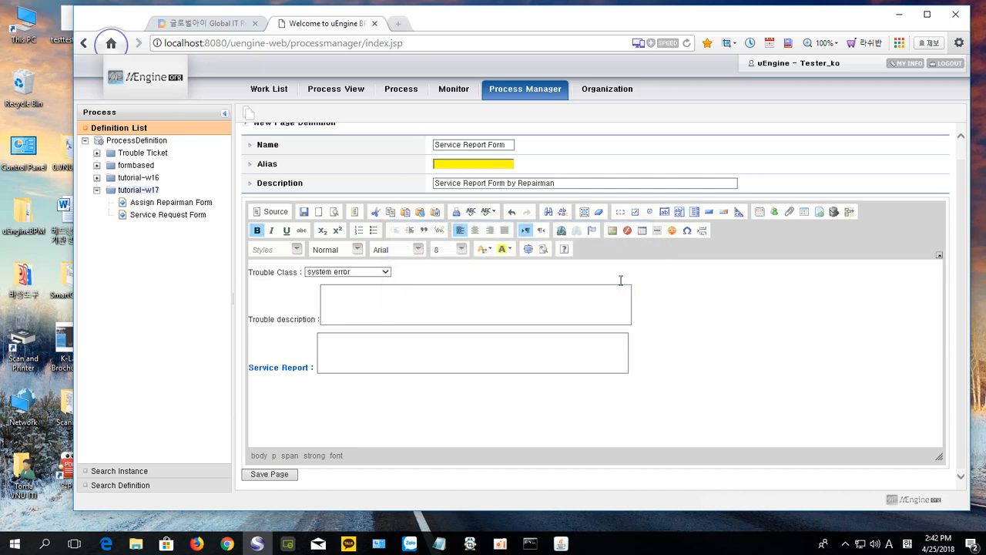
pyautogui.click(455, 167)
pyautogui.write('serv')
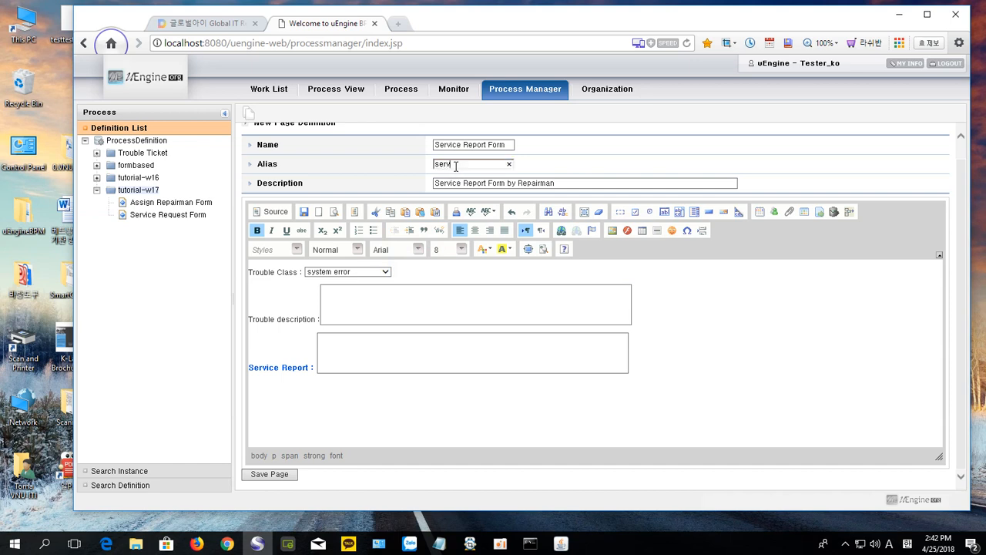
pyautogui.write('Report')
pyautogui.click(268, 474)
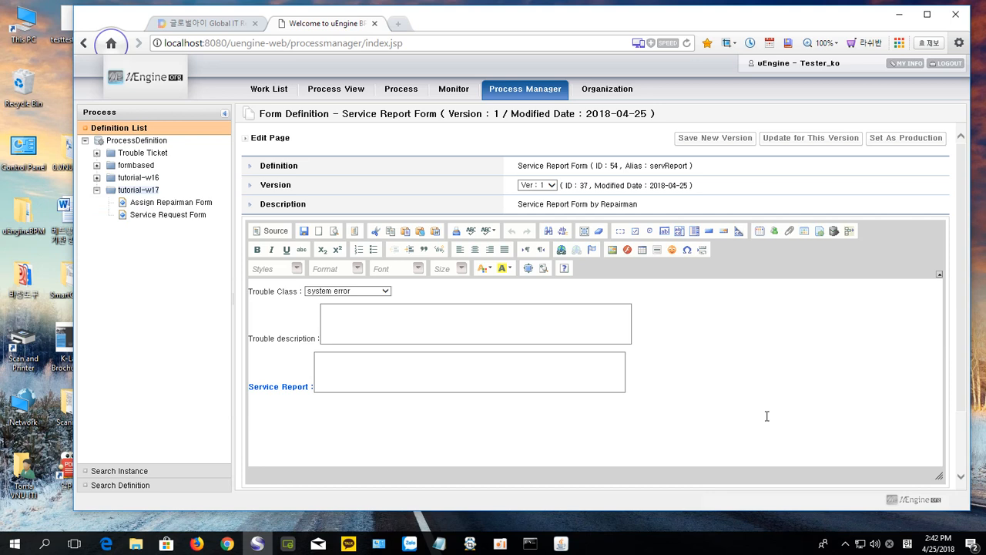
# Step: Set Service Report Form as production, then refresh and expand tutorial-w17 to show all three forms
pyautogui.click(903, 140)
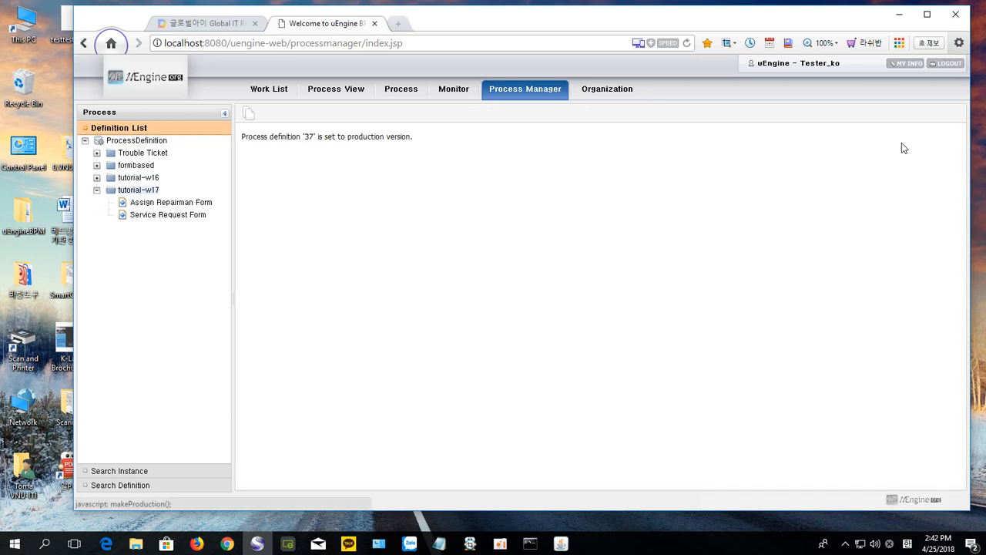
pyautogui.rightClick(144, 193)
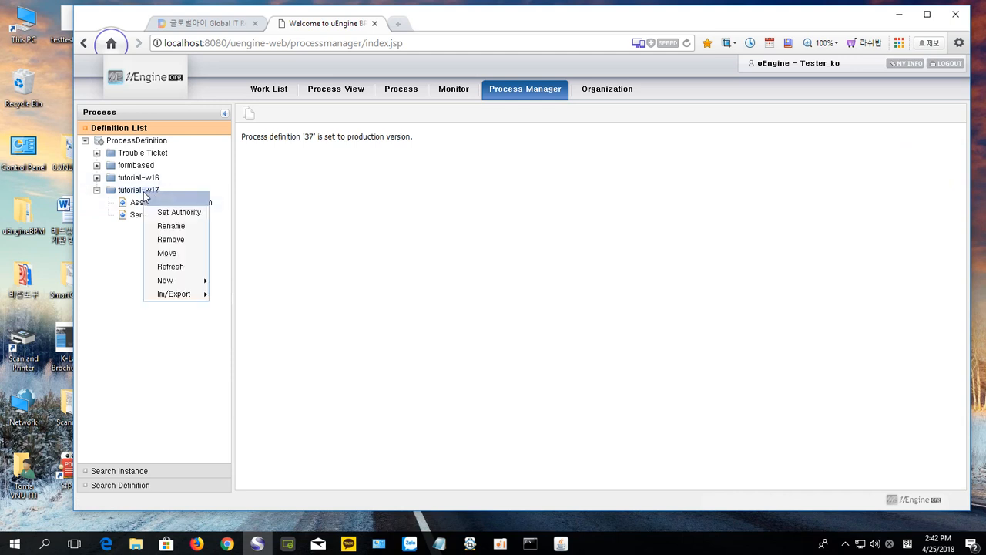
pyautogui.click(169, 270)
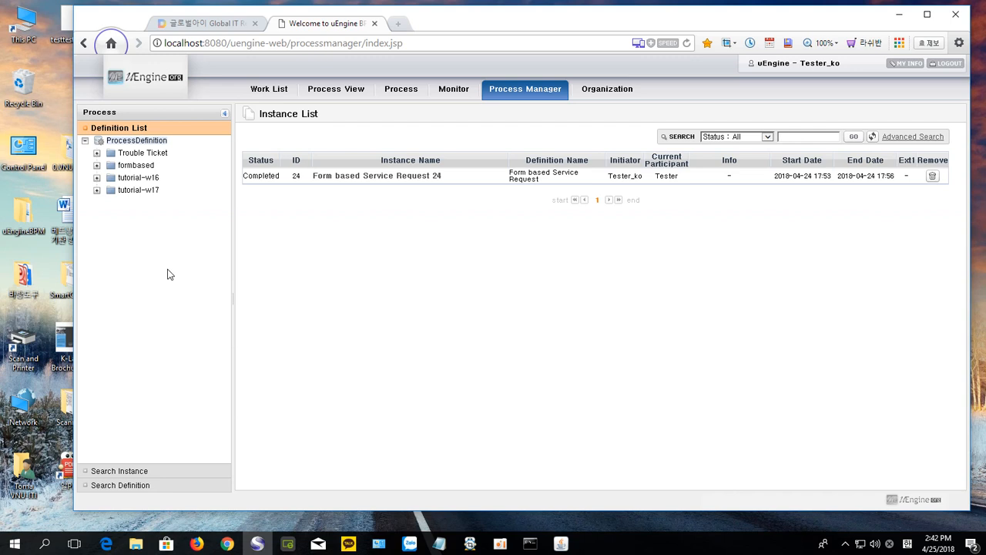
pyautogui.click(97, 191)
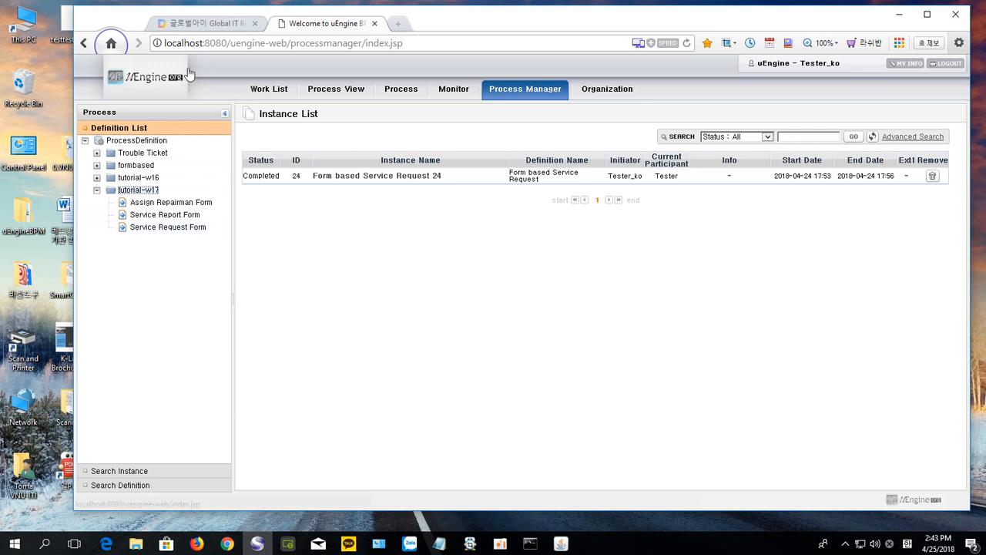
pyautogui.click(202, 25)
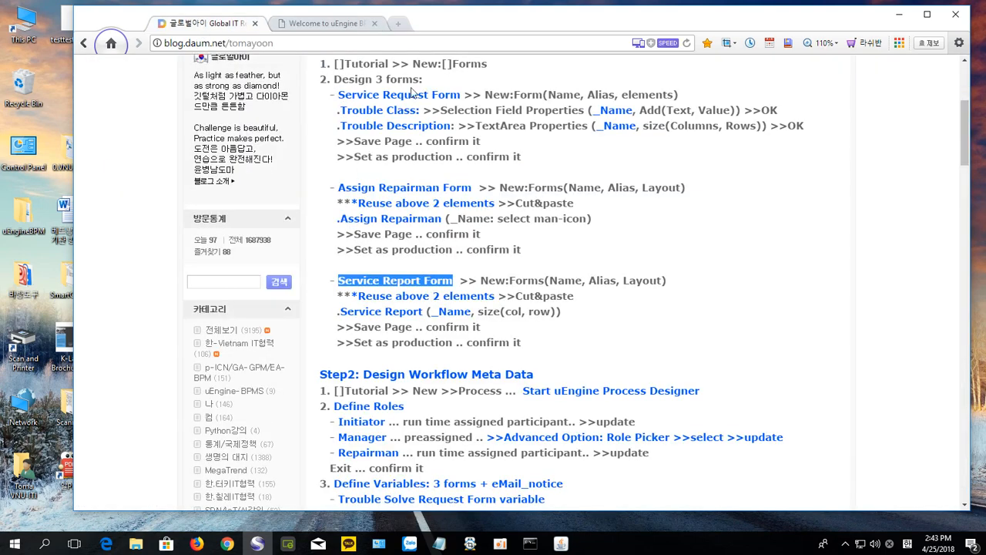
pyautogui.scroll(-2, 426, 301)
pyautogui.scroll(-2, 426, 301)
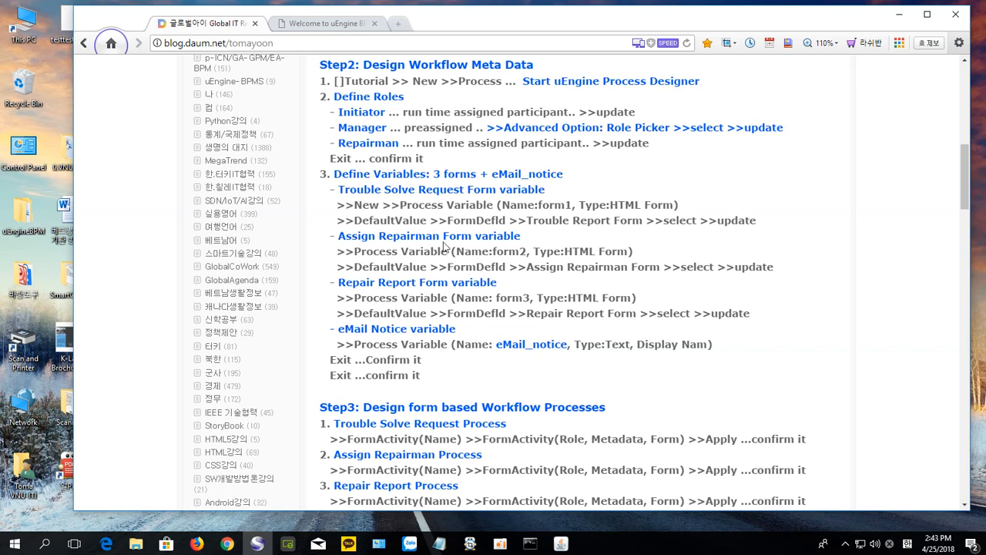
pyautogui.click(305, 25)
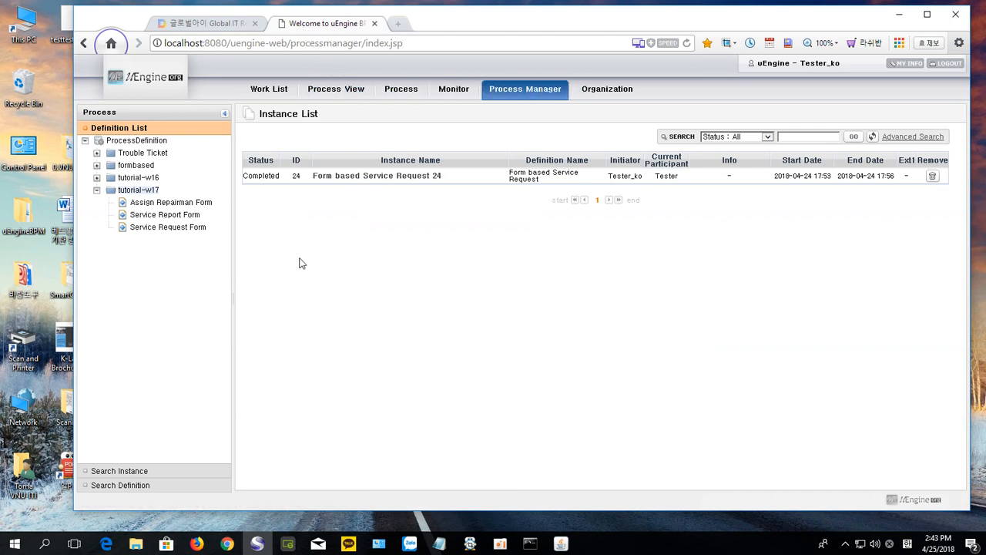
# Step: Create a new process in tutorial-w17 and launch it in the downloaded Process Designer
pyautogui.rightClick(138, 194)
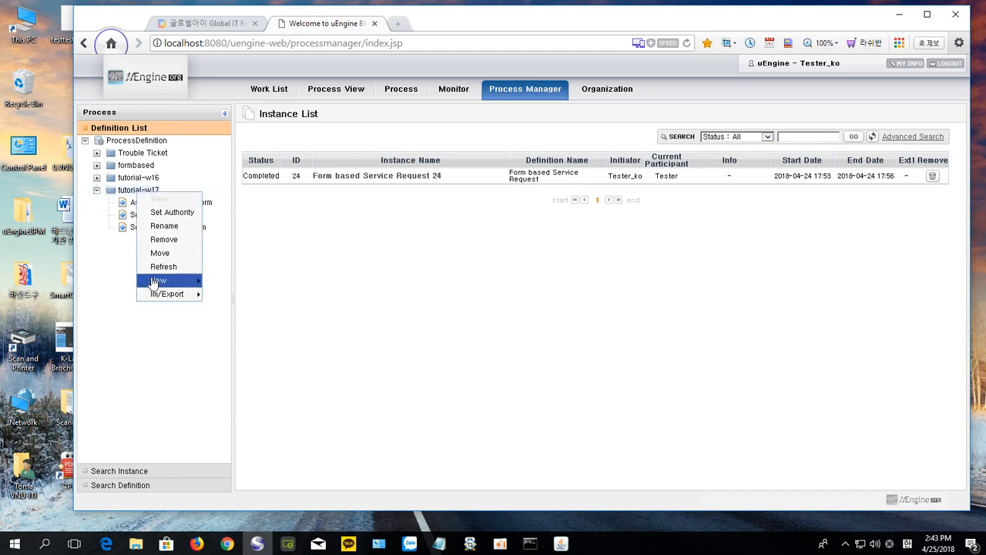
pyautogui.moveTo(153, 282)
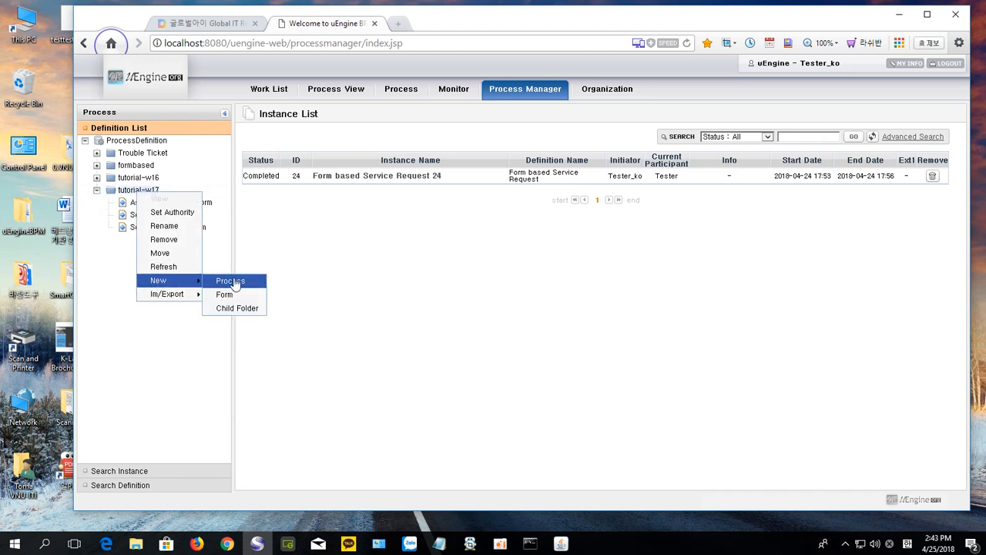
pyautogui.click(233, 281)
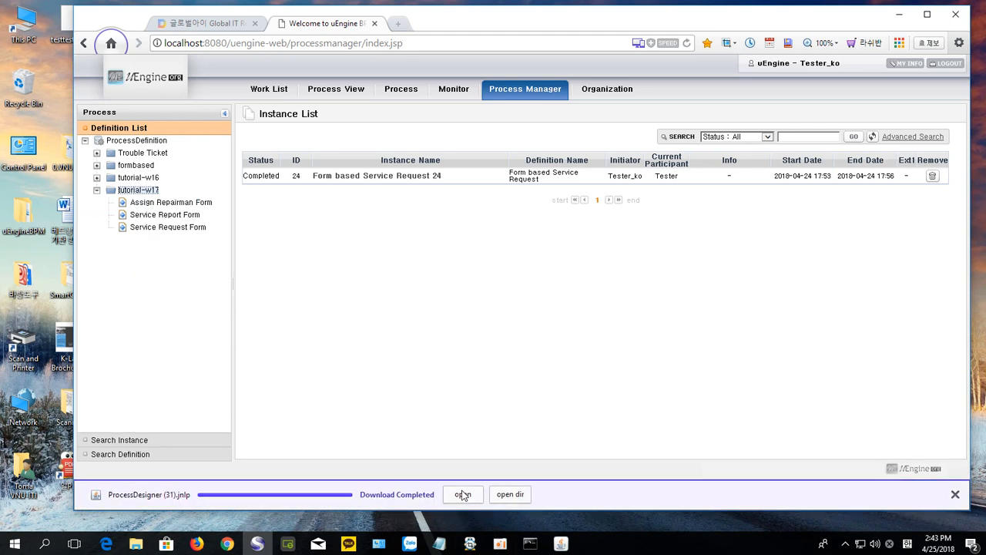
pyautogui.click(462, 494)
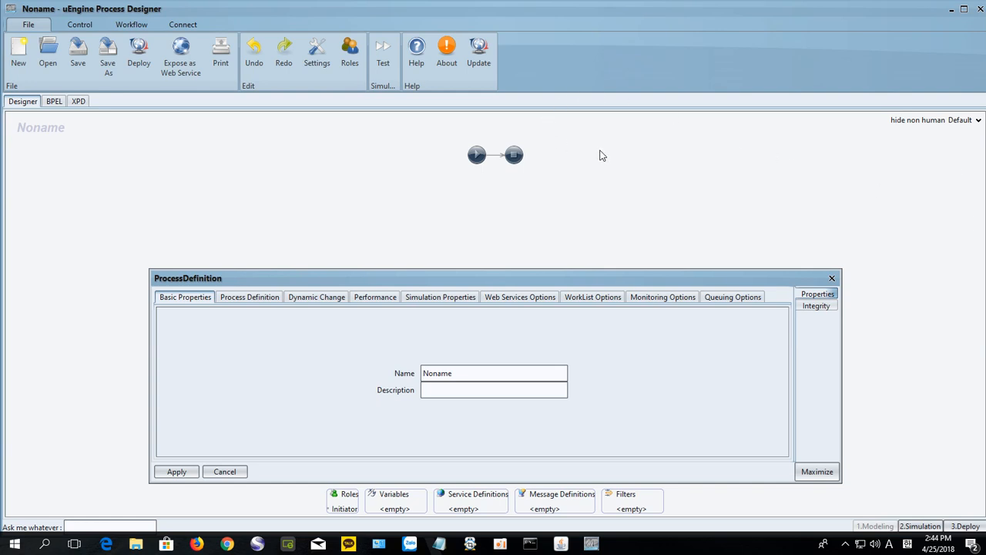
# Step: Close the process definition properties and start a new role beside Initiator in Edit Roles
pyautogui.click(832, 278)
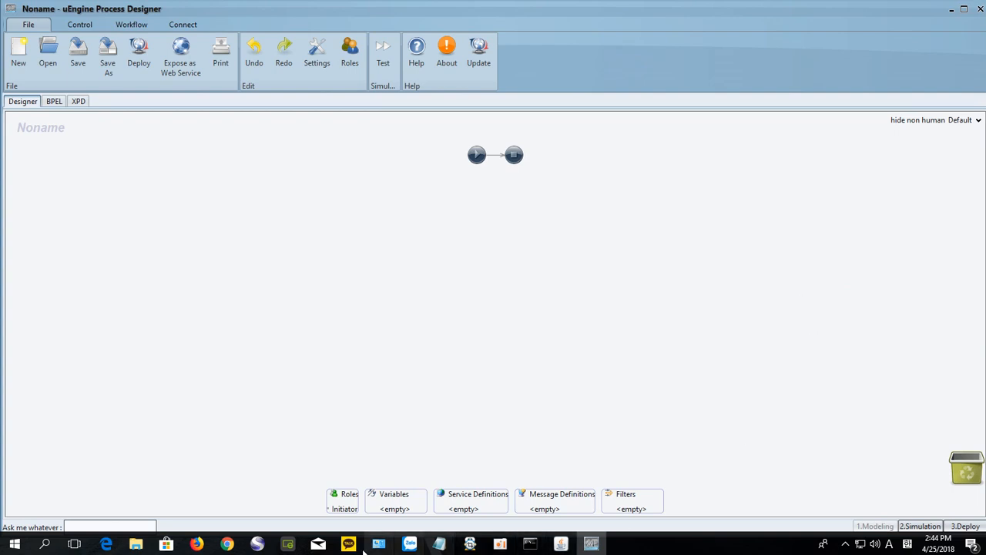
pyautogui.click(350, 503)
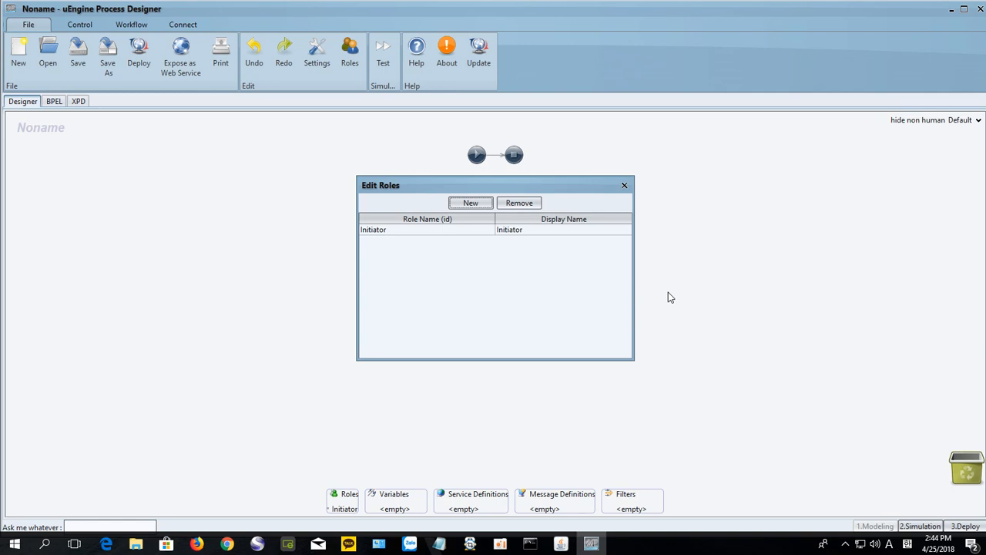
pyautogui.click(551, 228)
pyautogui.click(464, 204)
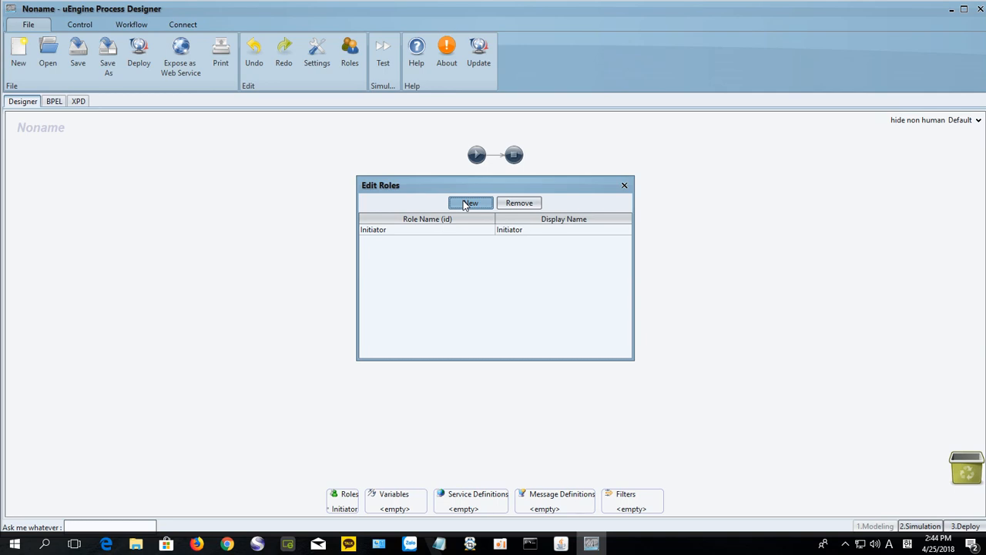
pyautogui.click(468, 203)
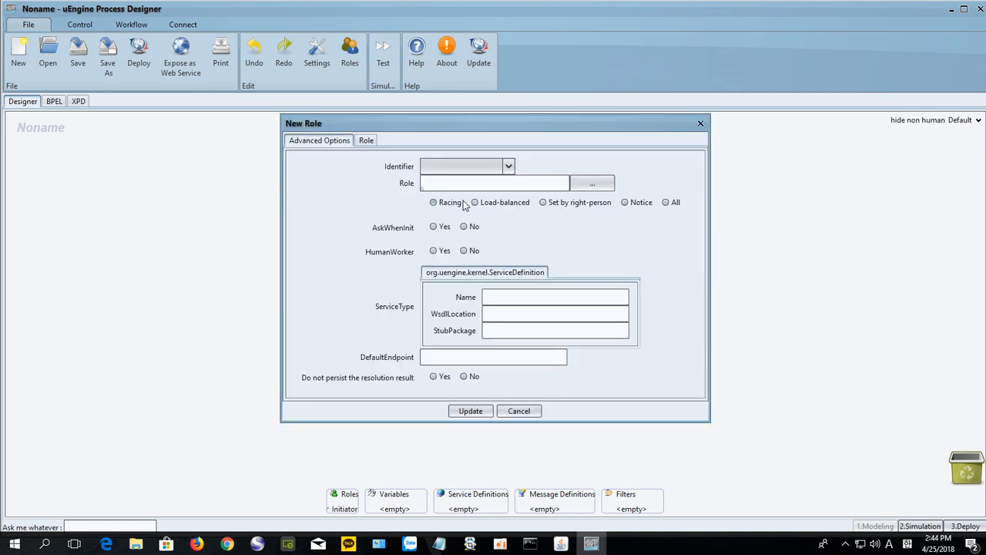
# Step: Name the new role 'manager' and switch to its Advanced Options
pyautogui.click(366, 141)
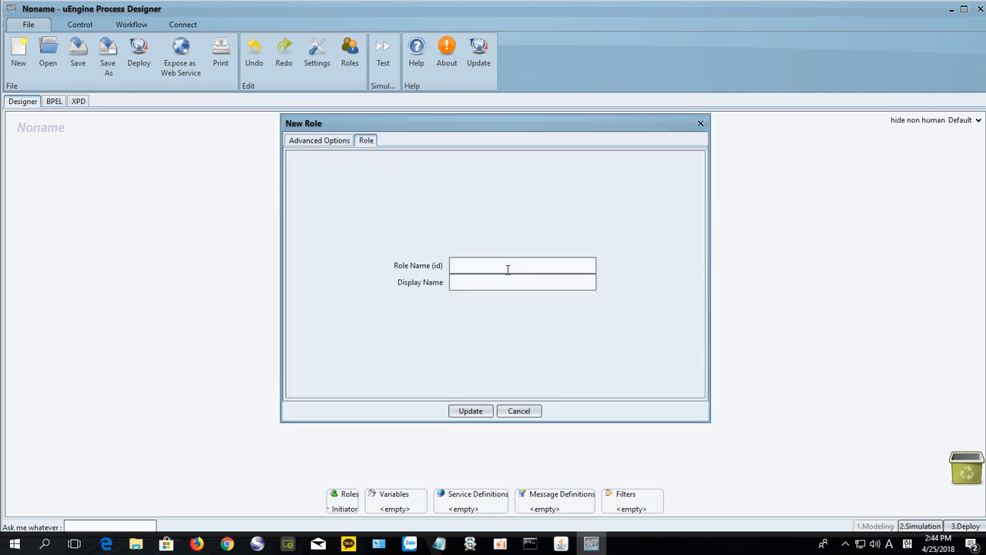
pyautogui.write('manager')
pyautogui.click(319, 144)
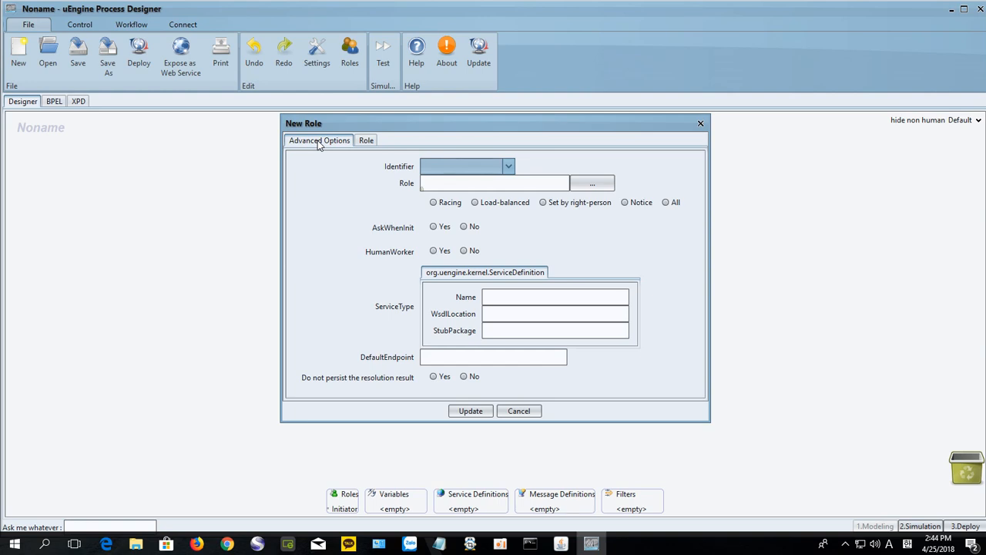
pyautogui.click(369, 141)
pyautogui.click(323, 143)
# Step: Assign the Tester resource to the manager role and save it with Update
pyautogui.click(595, 185)
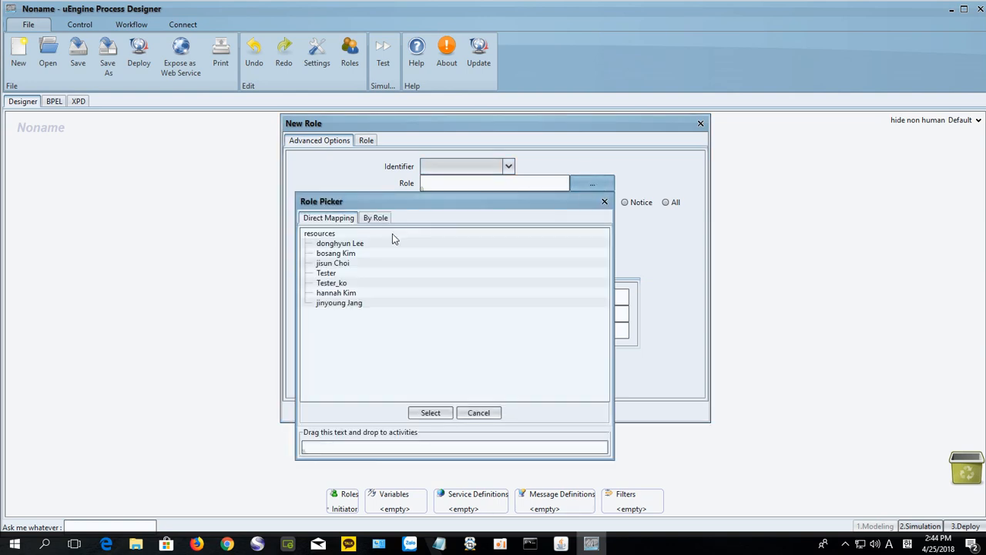
pyautogui.click(372, 245)
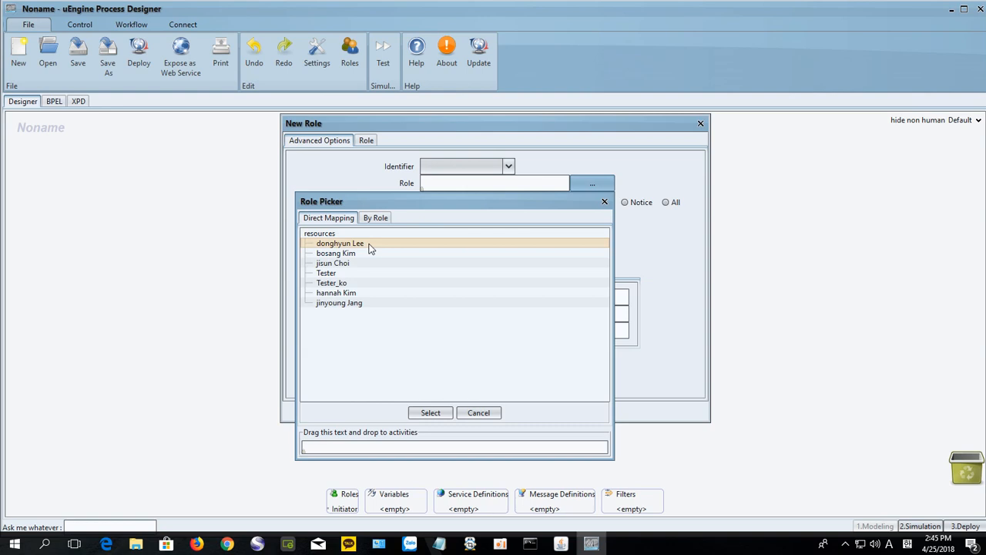
pyautogui.click(327, 275)
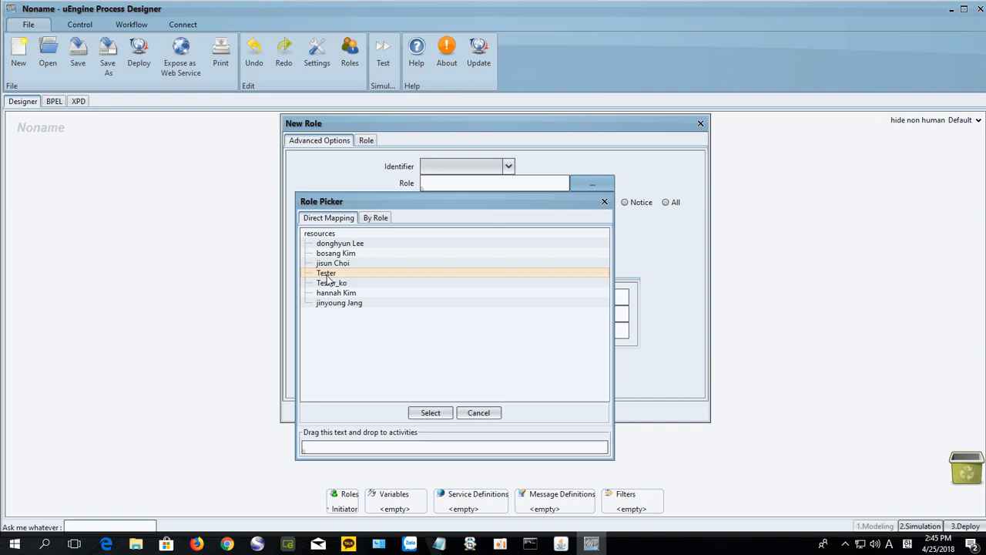
pyautogui.click(327, 276)
pyautogui.click(429, 413)
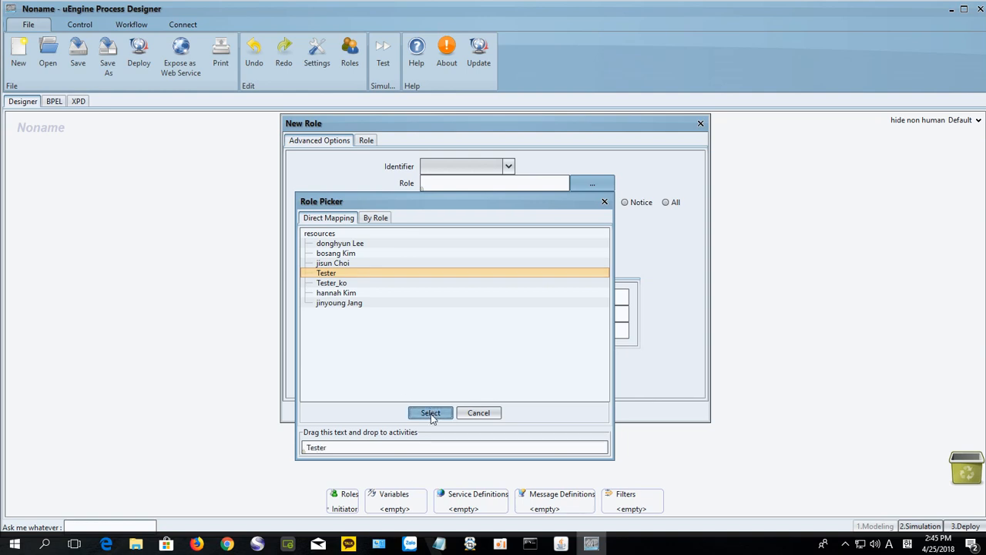
pyautogui.click(604, 203)
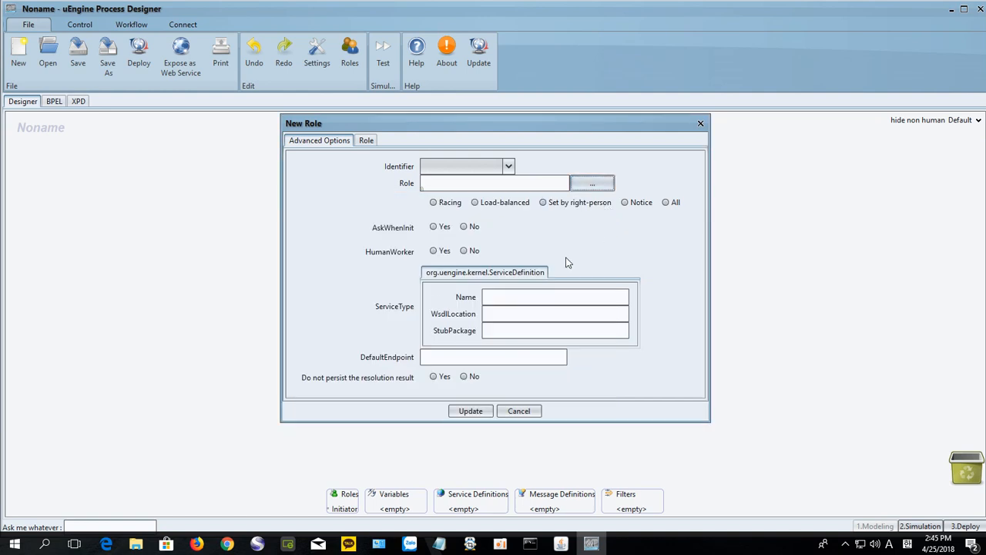
pyautogui.click(600, 190)
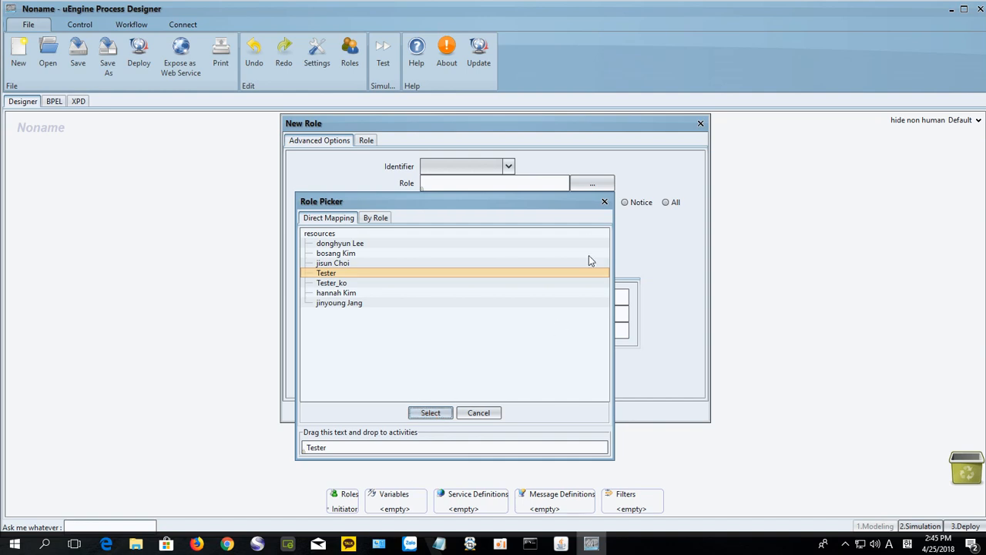
pyautogui.click(604, 202)
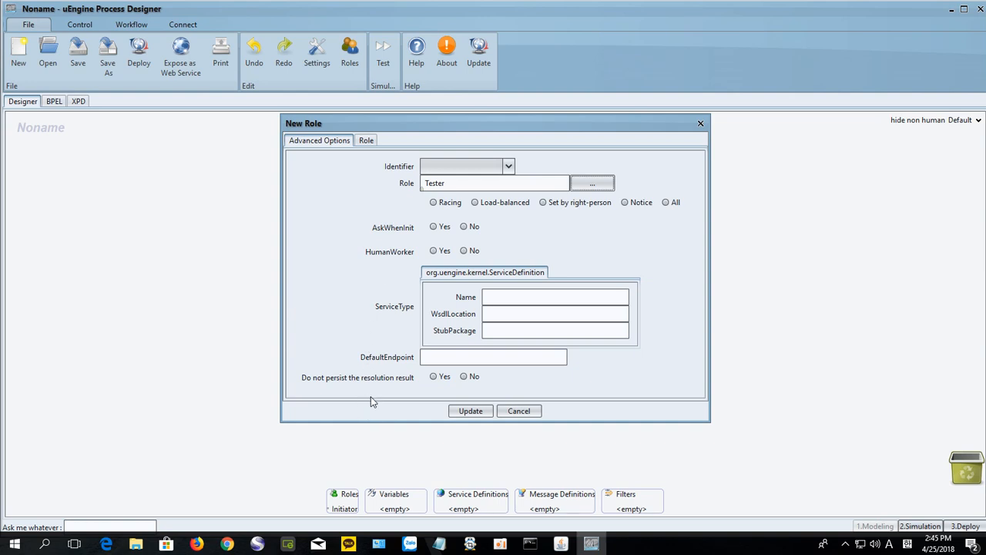
pyautogui.click(476, 414)
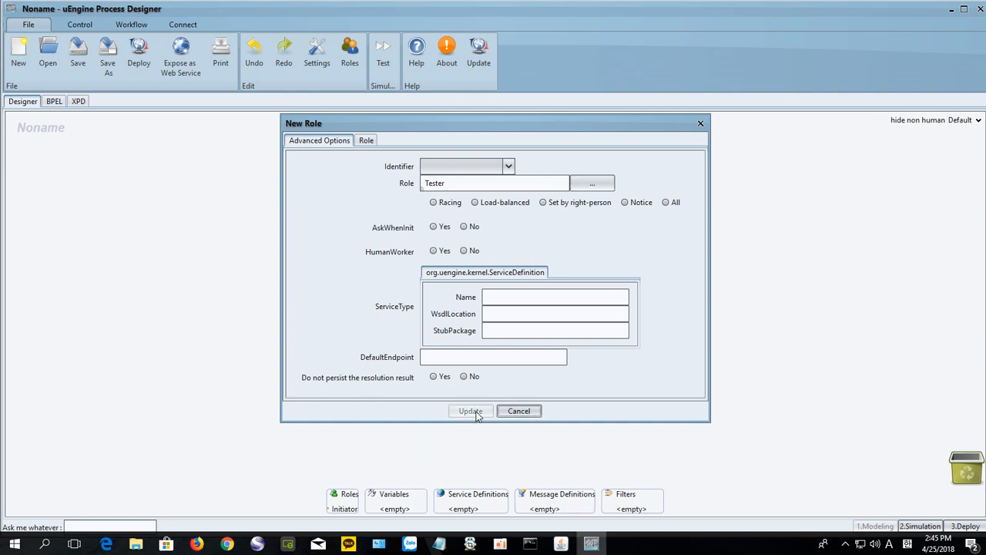
pyautogui.moveTo(547, 127); pyautogui.dragTo(808, 119)
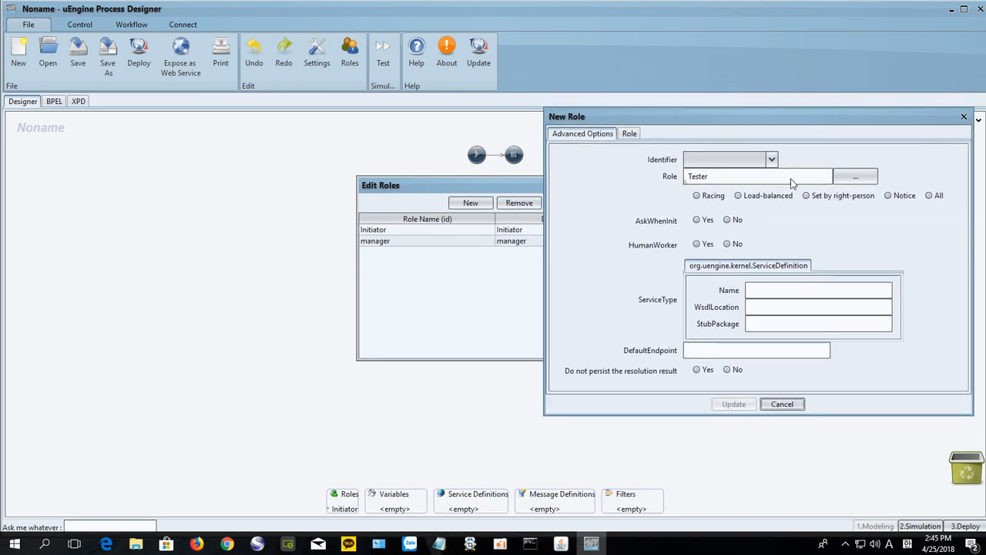
# Step: Add a 'repairman' role, close the role editors, and resize the designer window
pyautogui.click(629, 134)
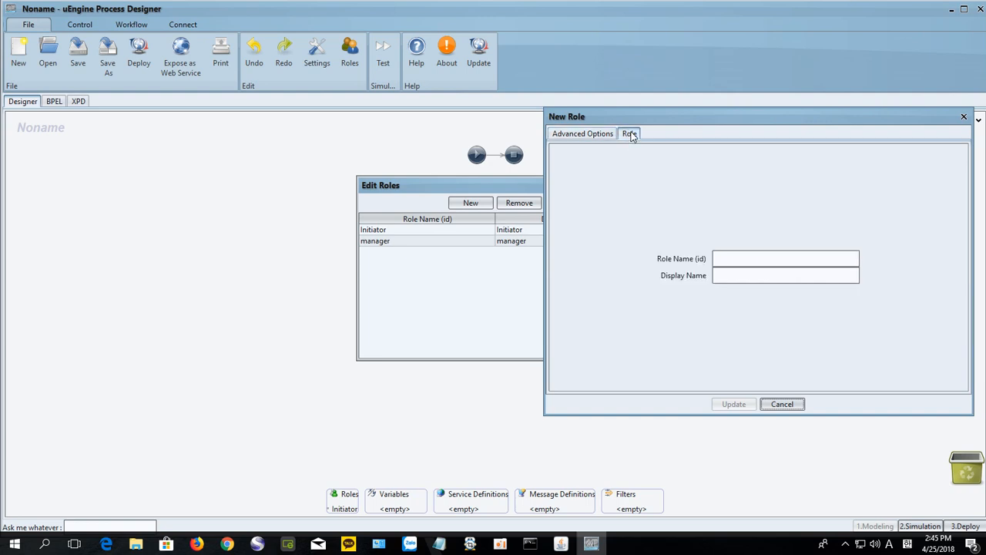
pyautogui.click(724, 257)
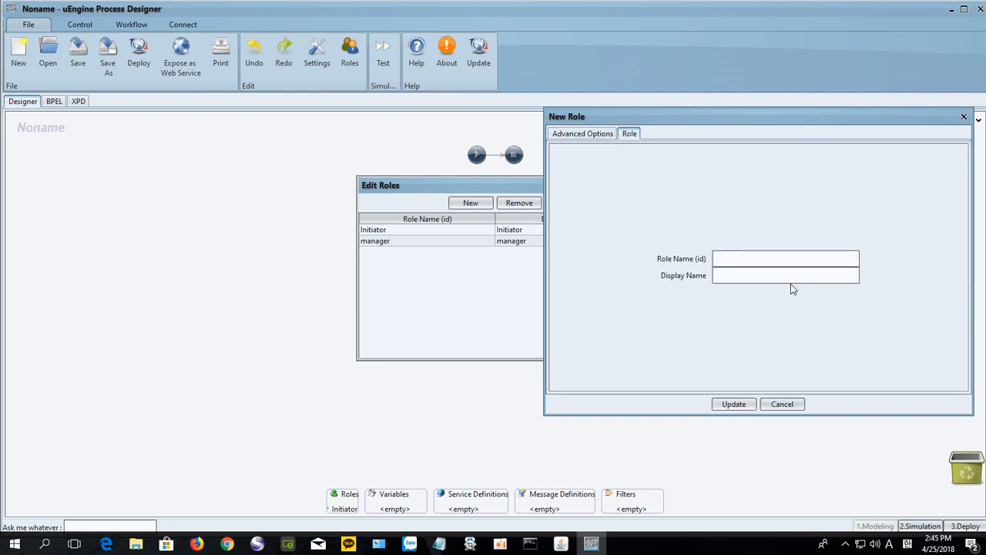
pyautogui.write('repairman')
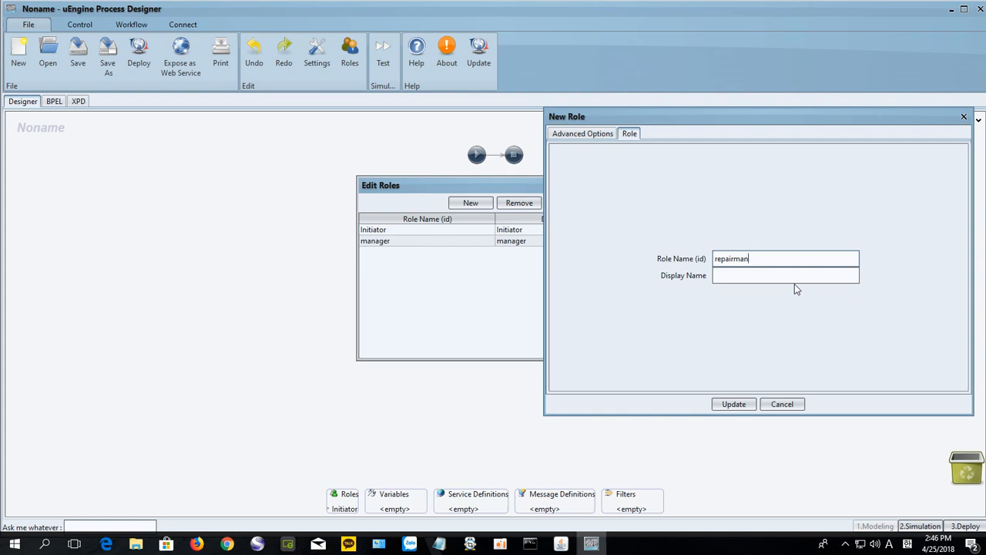
pyautogui.click(732, 407)
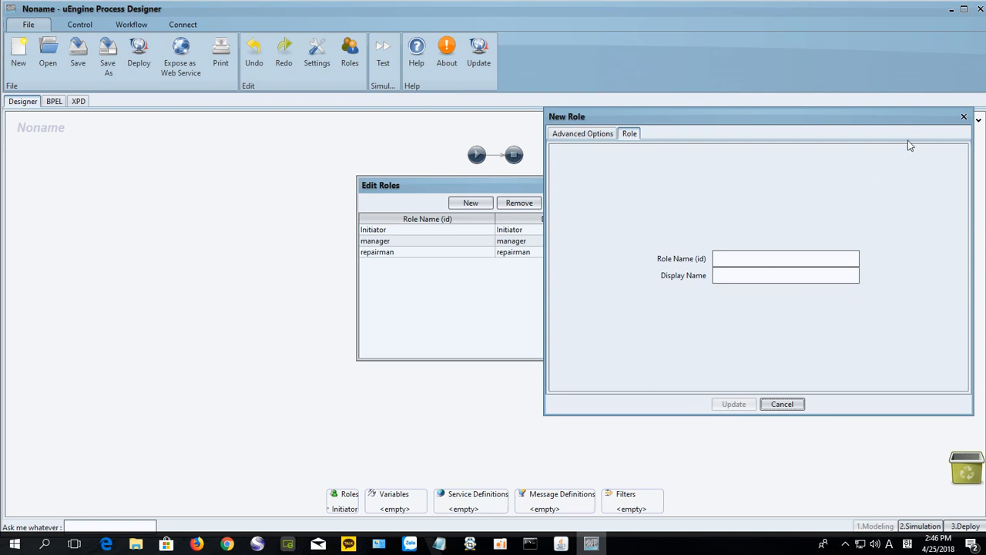
pyautogui.click(964, 116)
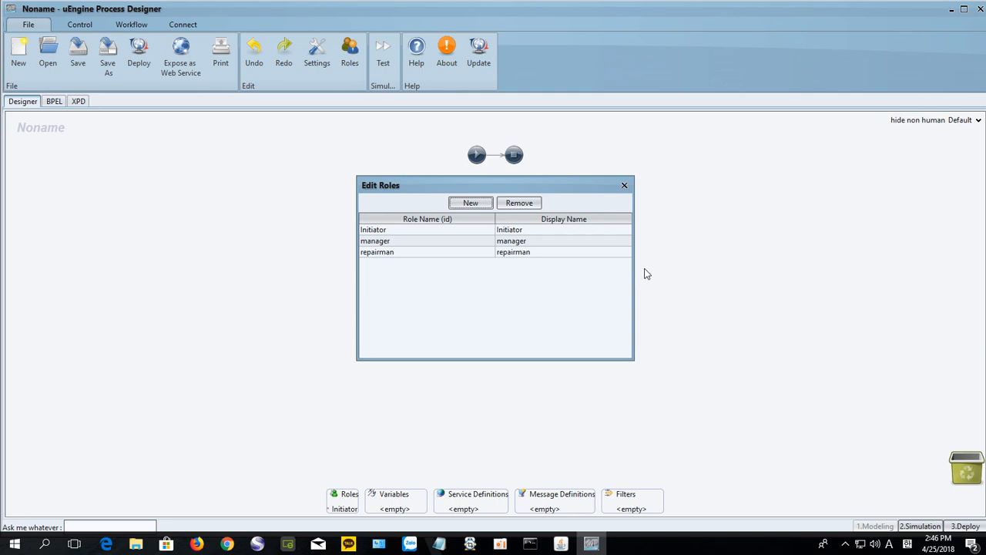
pyautogui.click(624, 185)
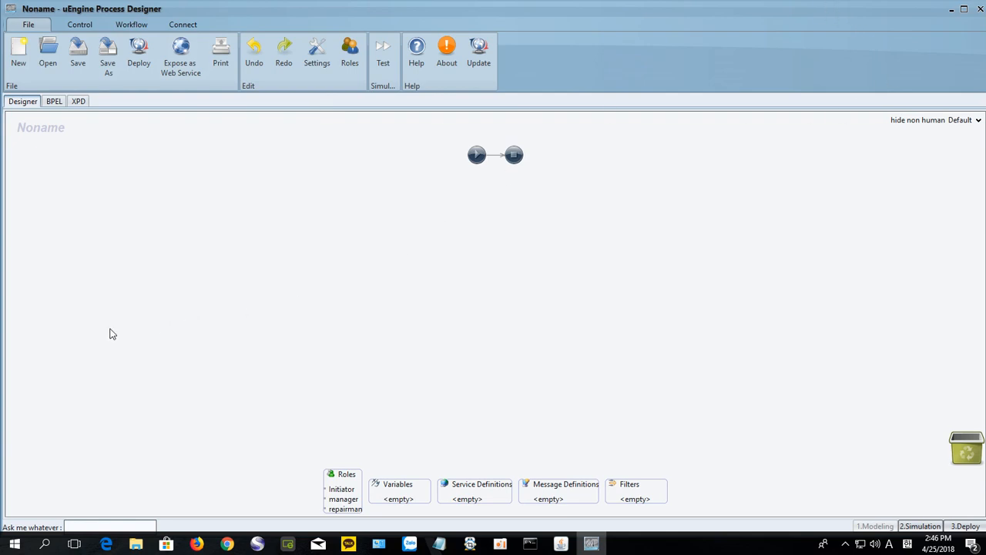
pyautogui.moveTo(4, 330); pyautogui.dragTo(70, 337)
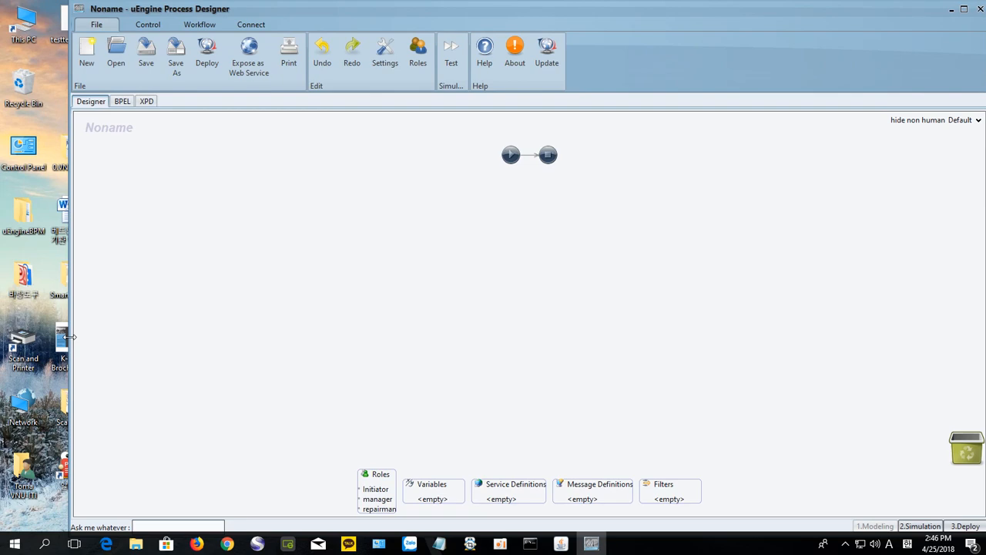
pyautogui.moveTo(563, 4); pyautogui.dragTo(562, 41)
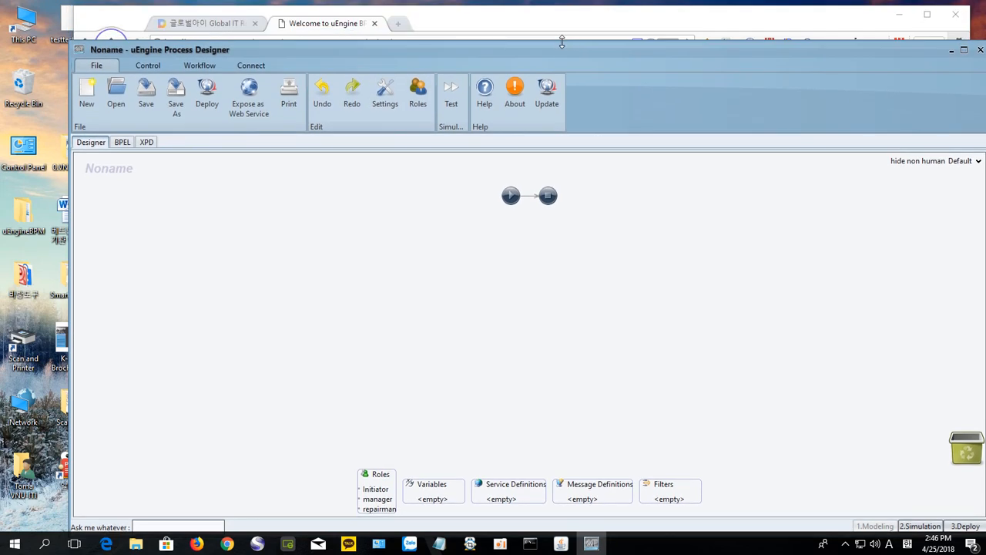
# Step: Bring the tutorial blog forward and scroll to the Define Variables instructions
pyautogui.click(220, 25)
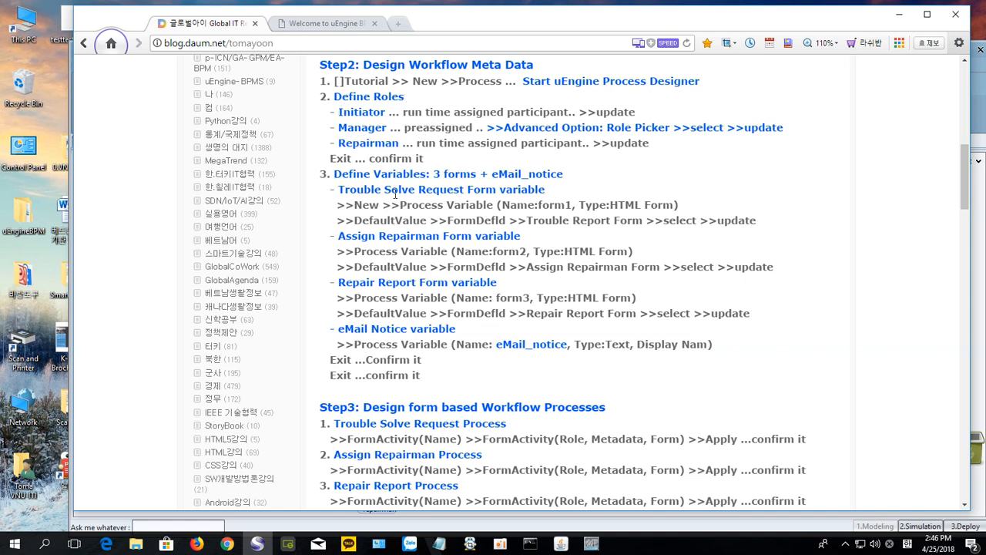
pyautogui.scroll(-1, 399, 179)
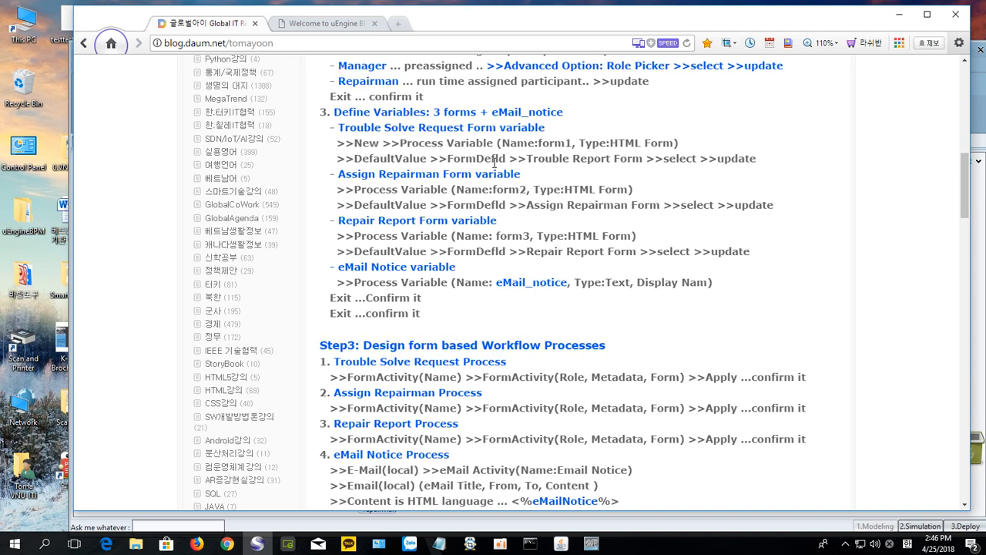
# Step: Copy 'Trouble Solve Request Form' from the tutorial's Step2, then return to the uEngine Process Manager page
pyautogui.scroll(2, 494, 163)
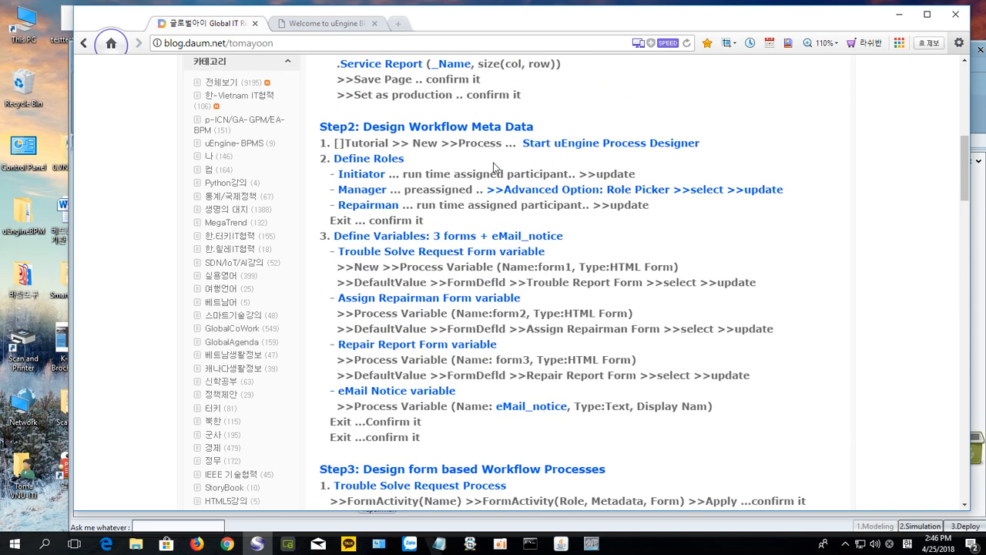
pyautogui.scroll(-1, 494, 168)
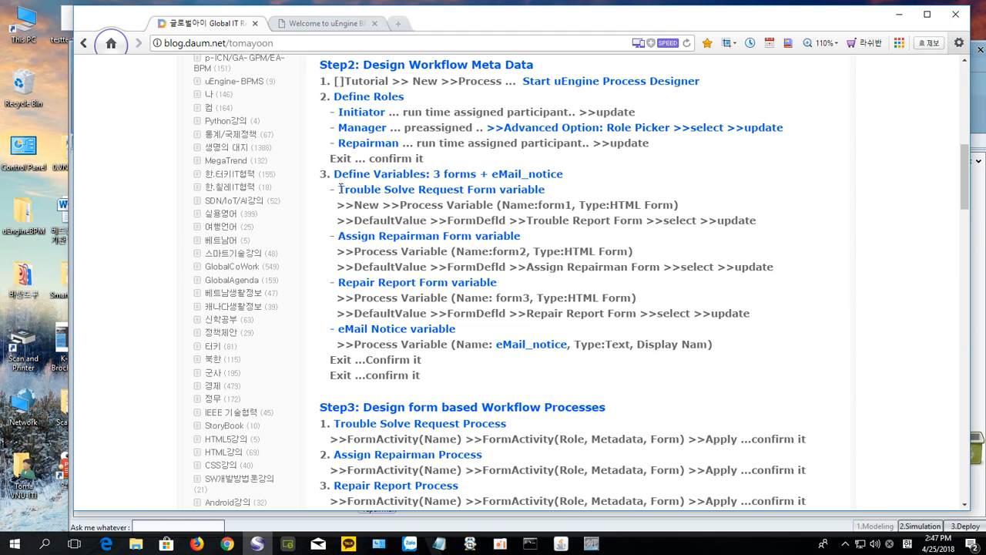
pyautogui.moveTo(339, 188); pyautogui.dragTo(494, 200)
pyautogui.hotkey('ctrl', 'c')
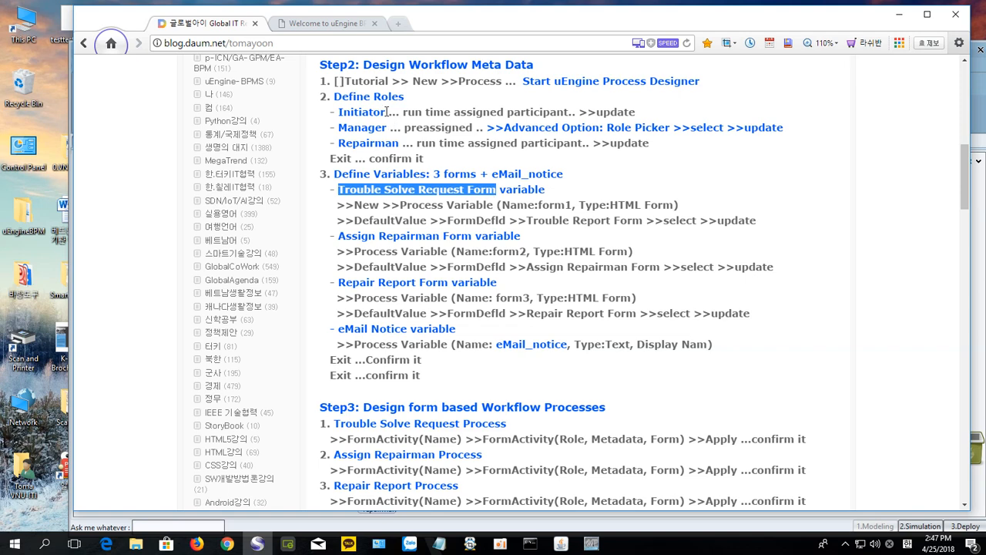
pyautogui.click(326, 24)
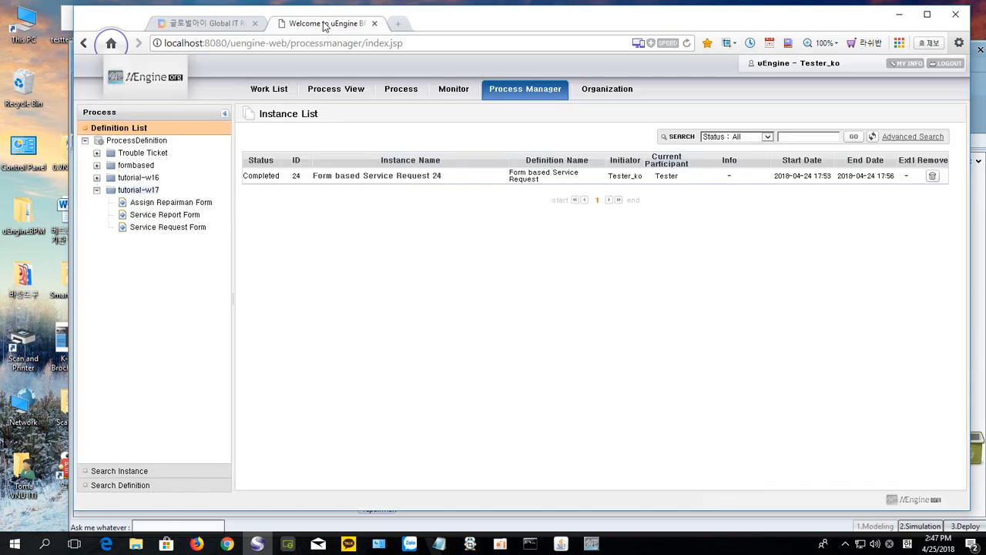
# Step: Start a new process variable with display name 'Trouble Solve Request Form' and Name troubleSolvReq
pyautogui.rightClick(137, 195)
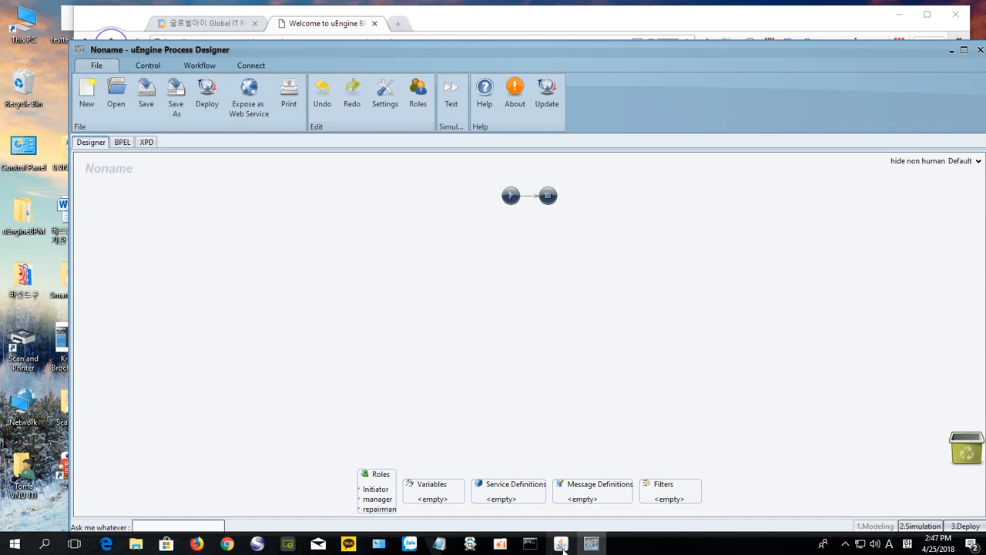
pyautogui.doubleClick(429, 488)
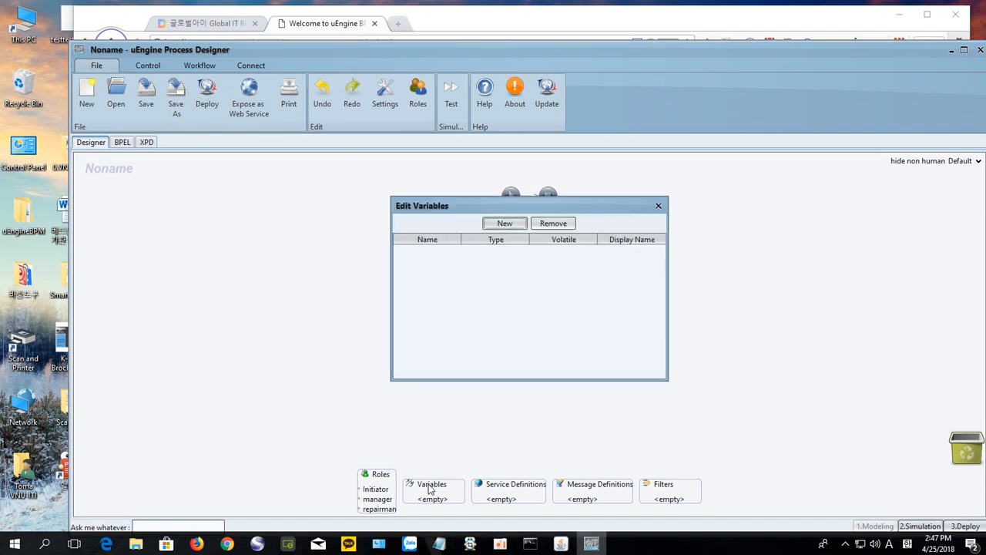
pyautogui.click(505, 224)
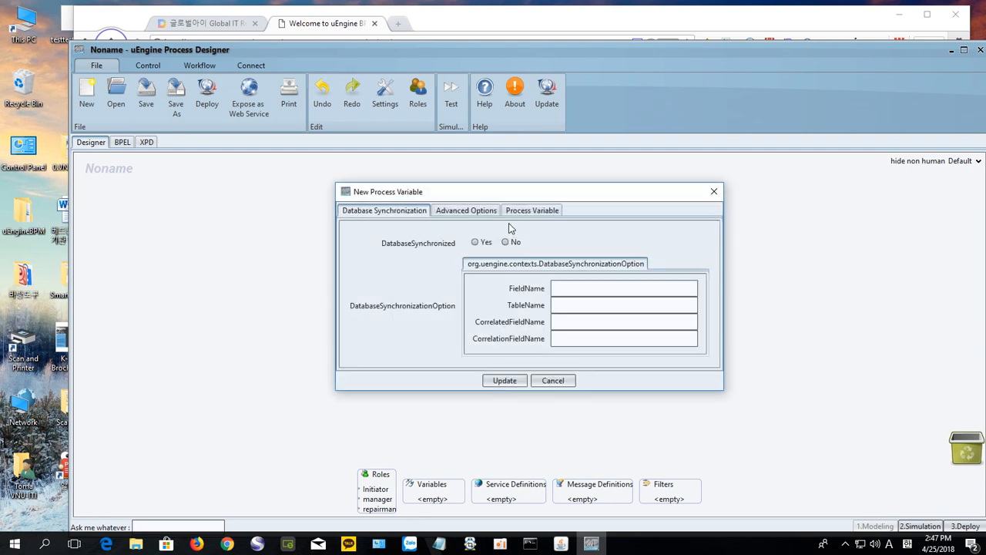
pyautogui.click(527, 211)
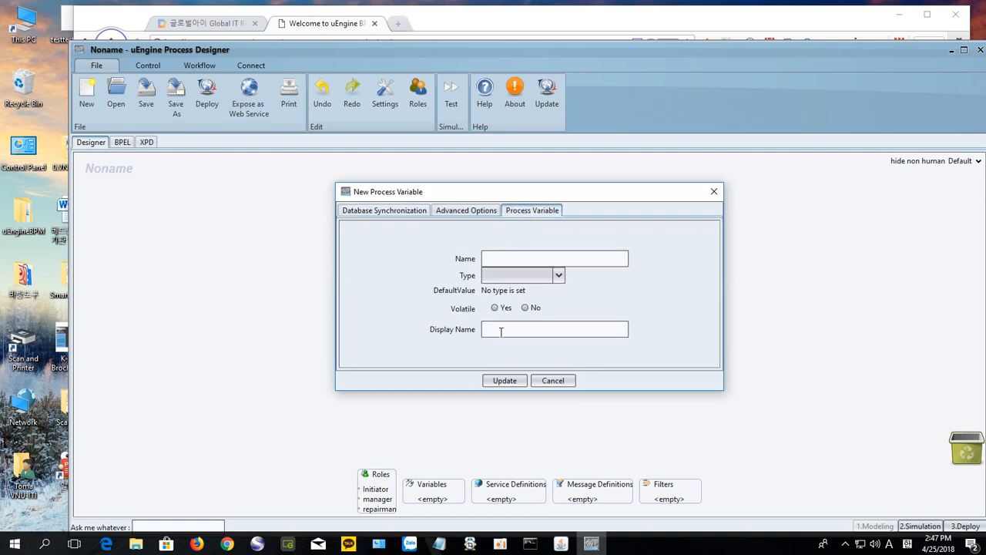
pyautogui.hotkey('ctrl', 'v')
pyautogui.write('trouble')
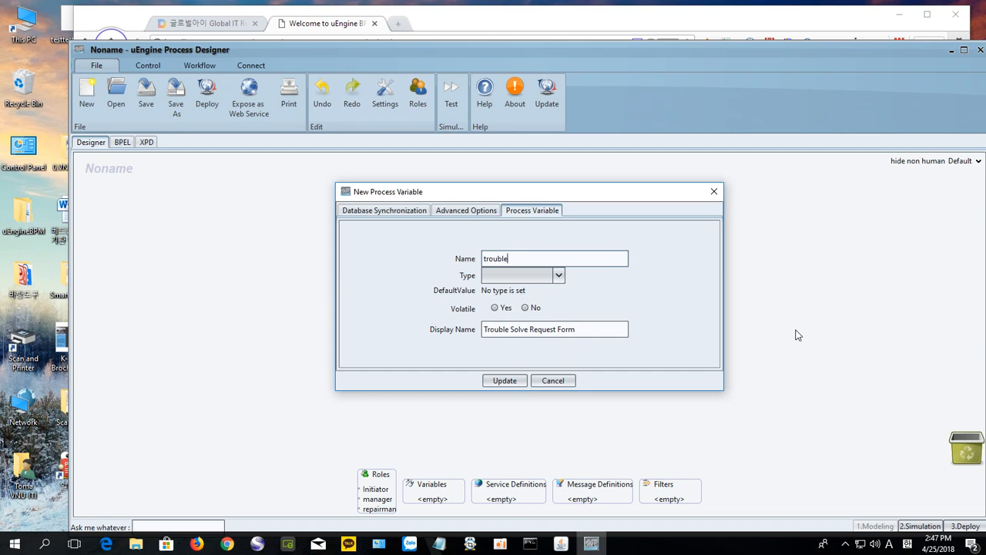
pyautogui.write('SolvReq')
pyautogui.click(559, 279)
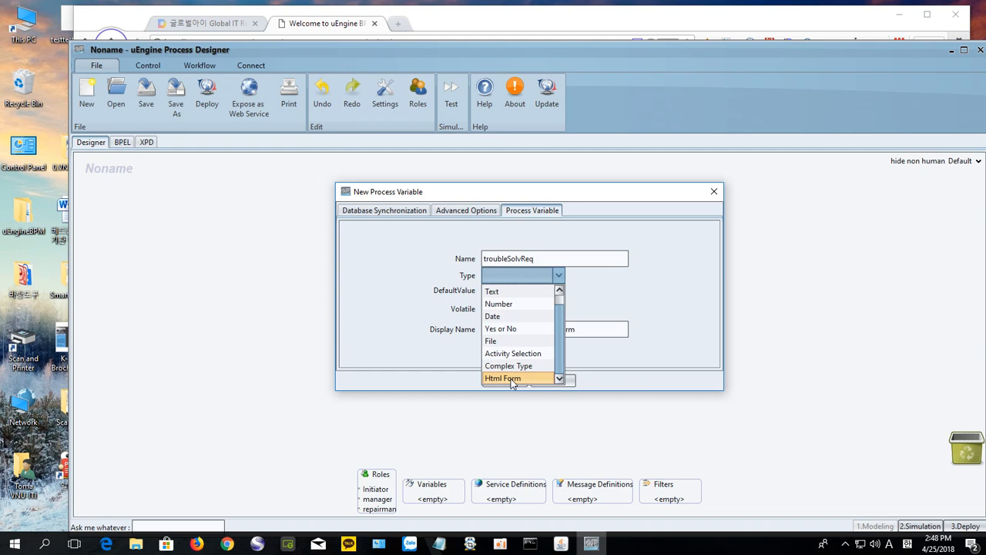
# Step: Make the variable an Html Form using Service Request Form v1(production)
pyautogui.click(511, 379)
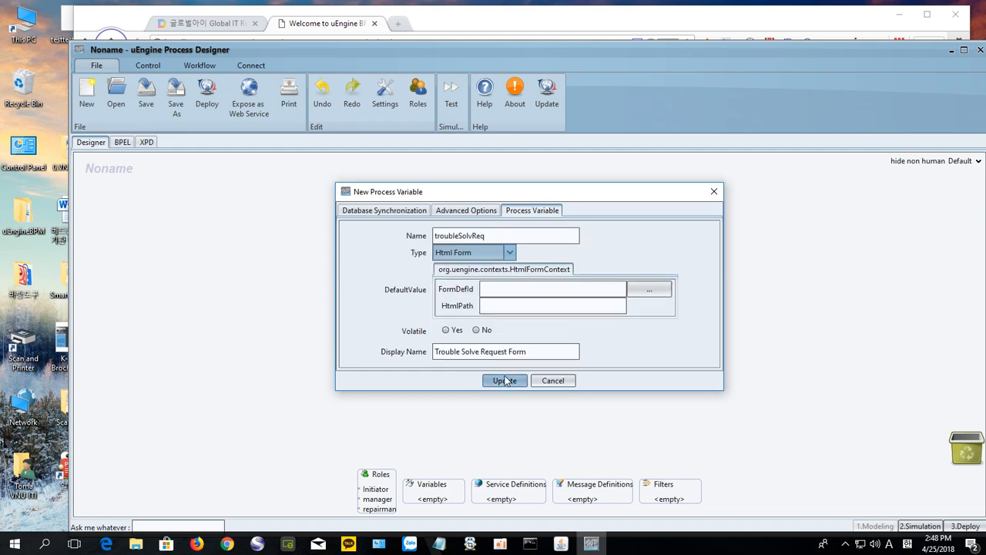
pyautogui.click(649, 290)
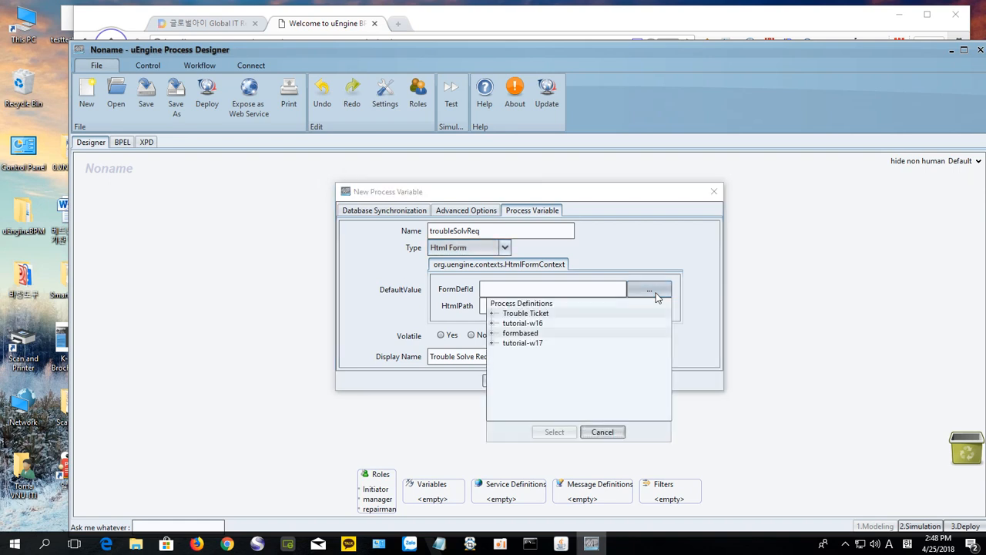
pyautogui.click(493, 345)
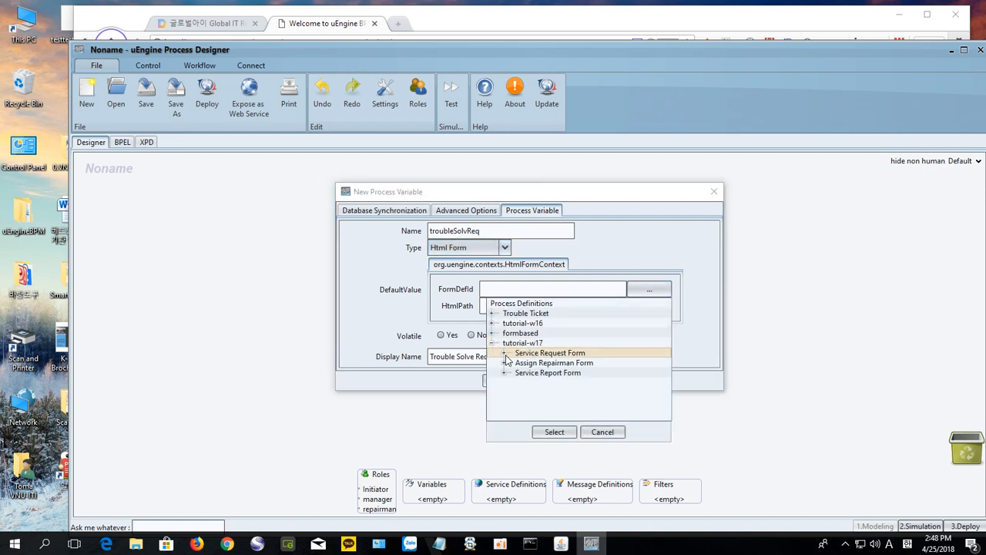
pyautogui.click(504, 354)
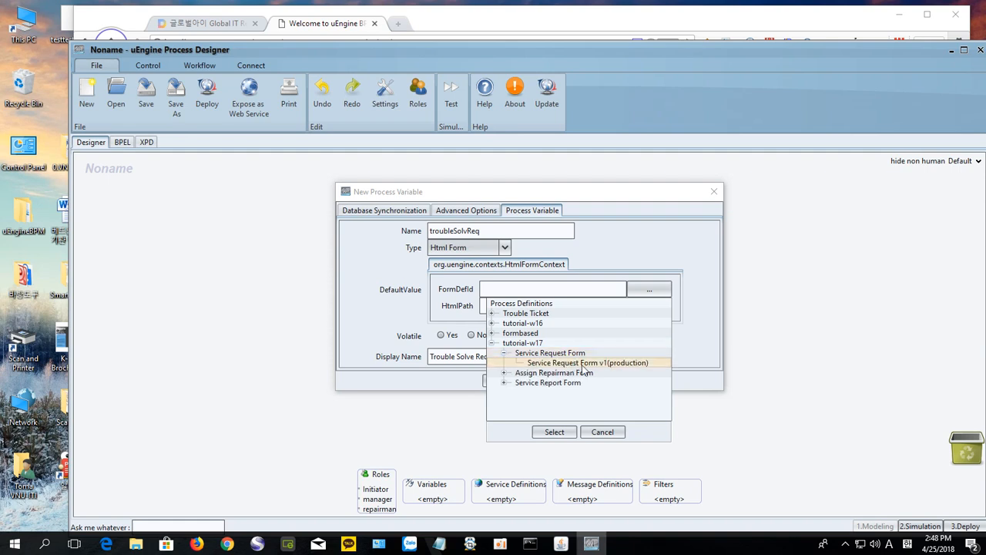
pyautogui.click(583, 365)
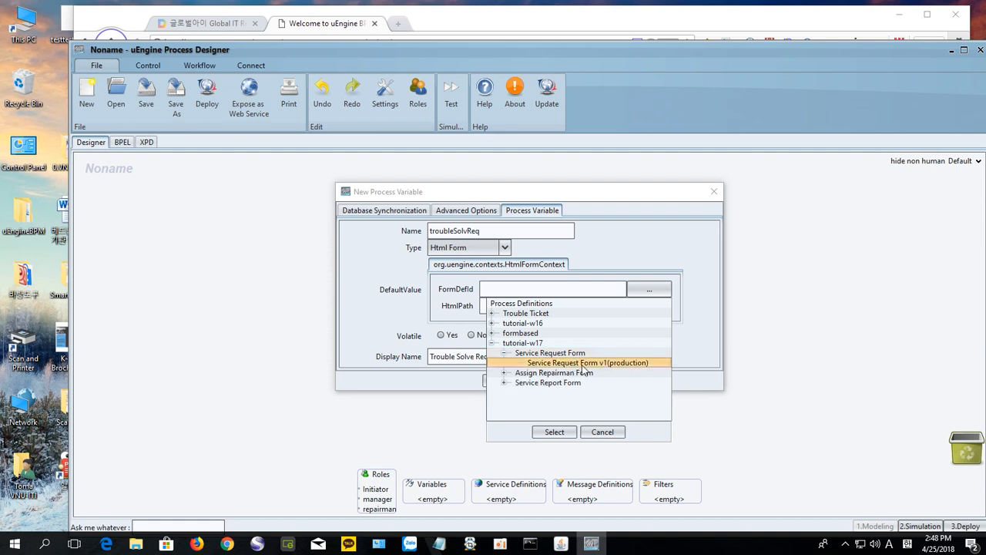
pyautogui.click(552, 432)
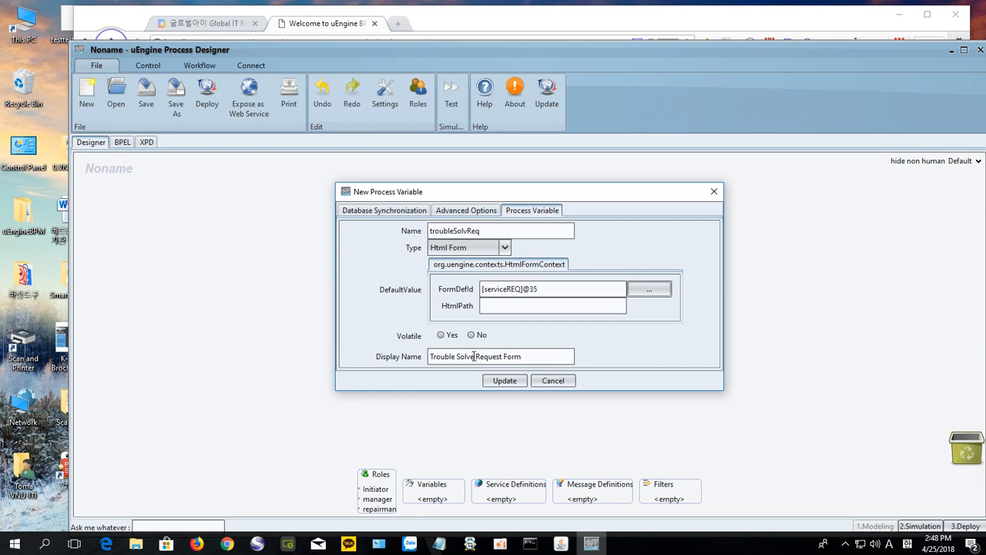
# Step: Rename it to display name 'Service Request Form' and Name servReq, and save it to the list
pyautogui.moveTo(473, 355); pyautogui.dragTo(424, 357)
pyautogui.write('Service')
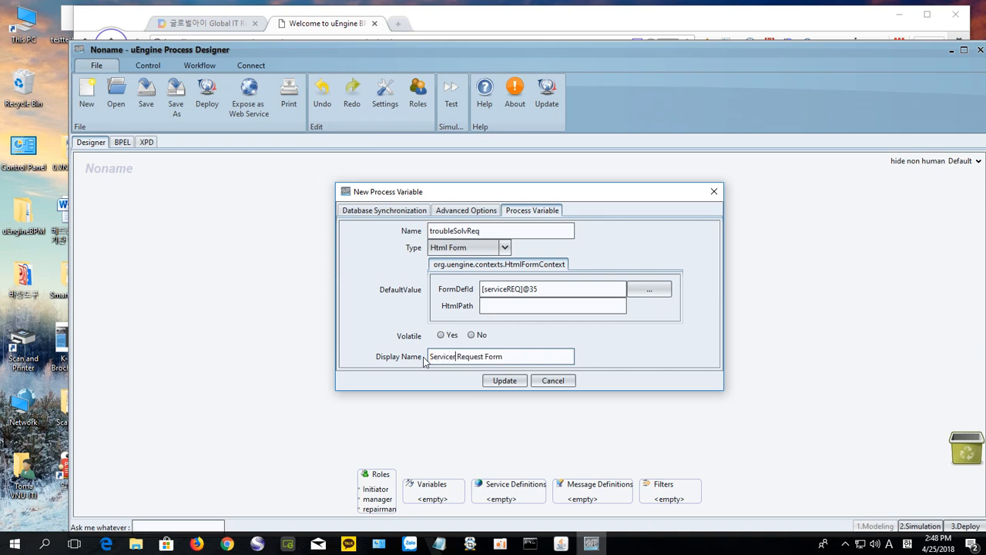
pyautogui.write('r')
pyautogui.press('BackSpace')
pyautogui.moveTo(466, 230); pyautogui.dragTo(433, 233)
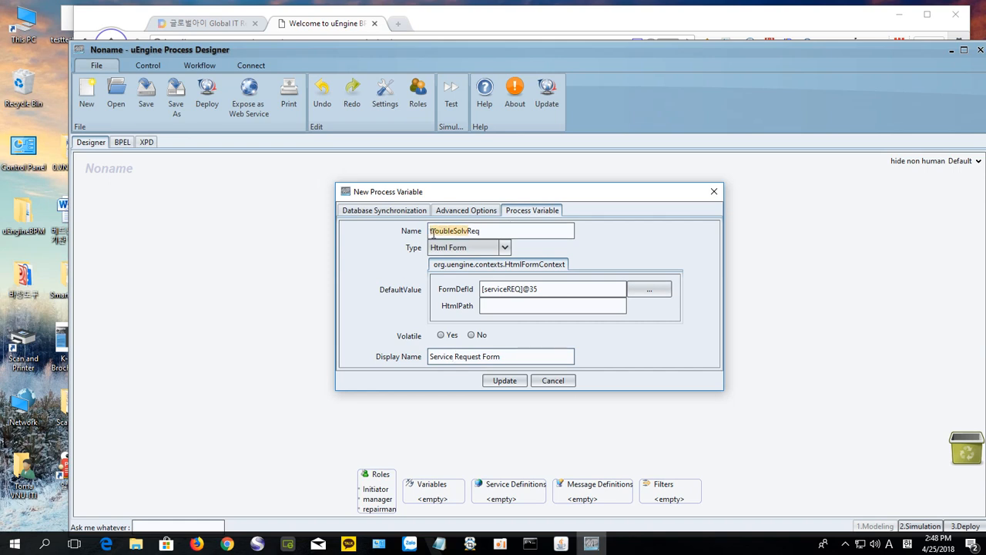
pyautogui.write('serv')
pyautogui.click(504, 384)
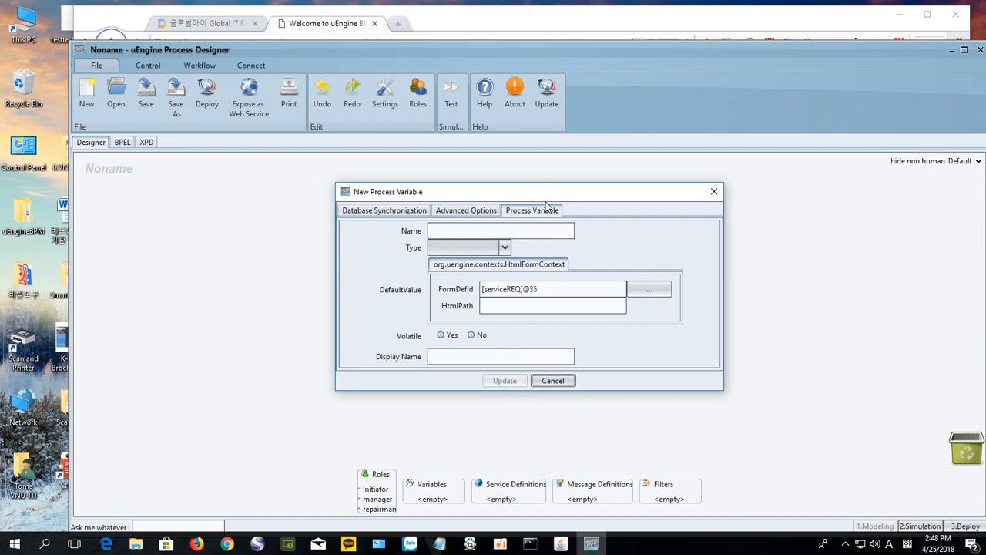
pyautogui.moveTo(550, 191); pyautogui.dragTo(547, 362)
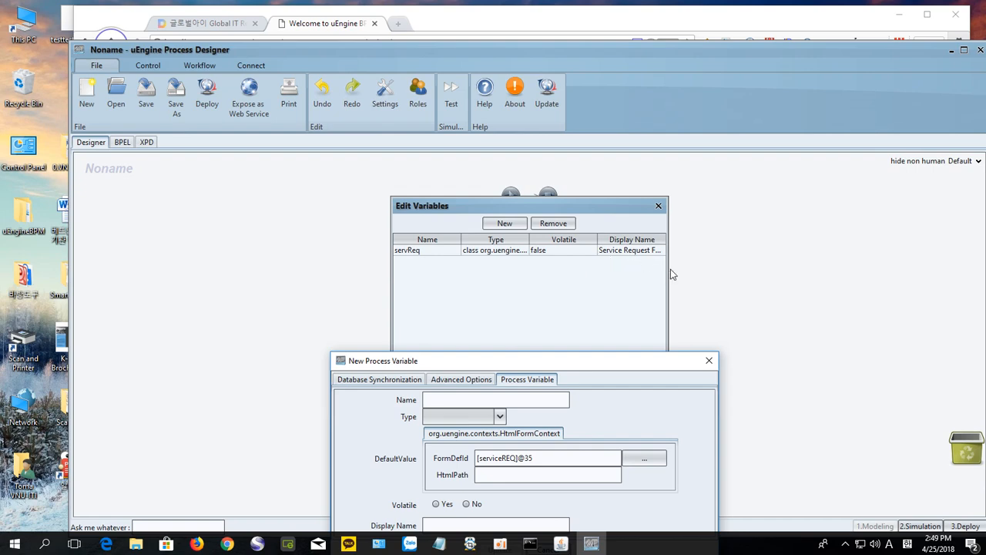
# Step: Copy 'Assign Repairman Form' from the tutorial and return to the designer's New Process Variable dialog
pyautogui.moveTo(622, 359); pyautogui.dragTo(708, 175)
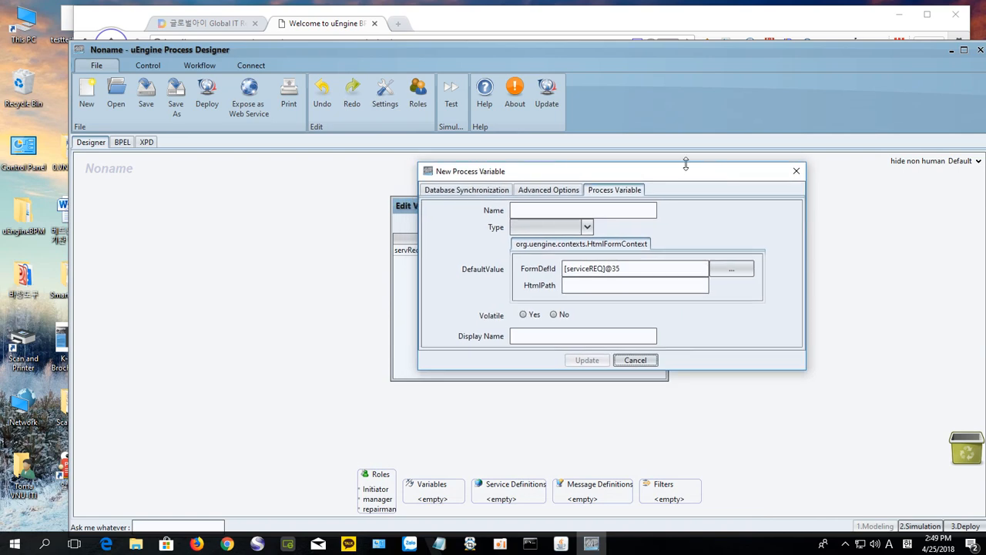
pyautogui.click(188, 25)
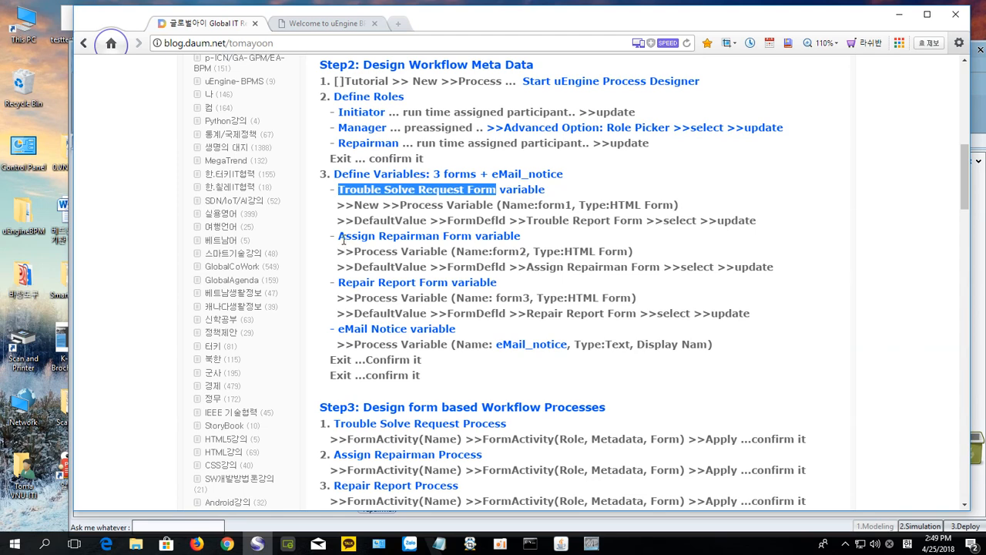
pyautogui.moveTo(339, 236); pyautogui.dragTo(473, 236)
pyautogui.hotkey('ctrl', 'c')
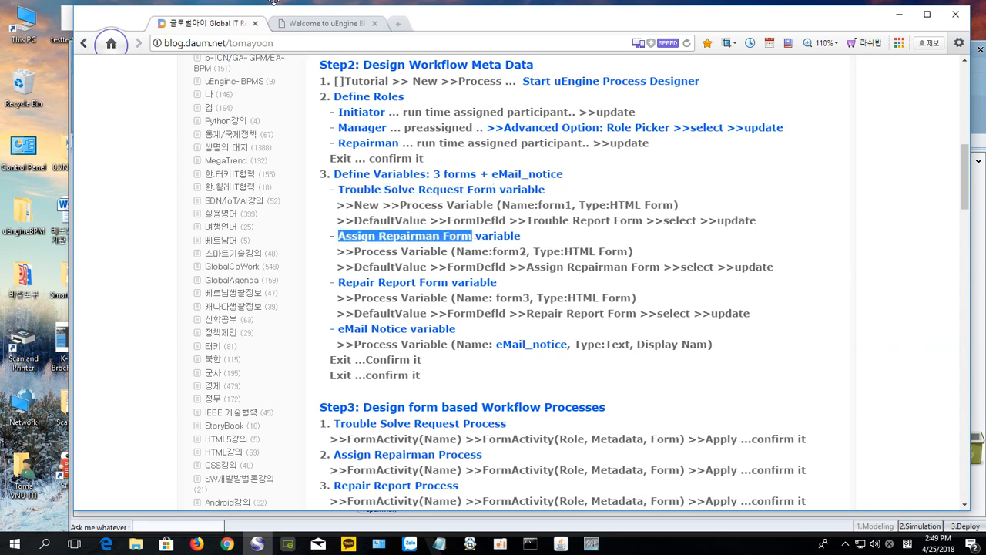
pyautogui.click(302, 27)
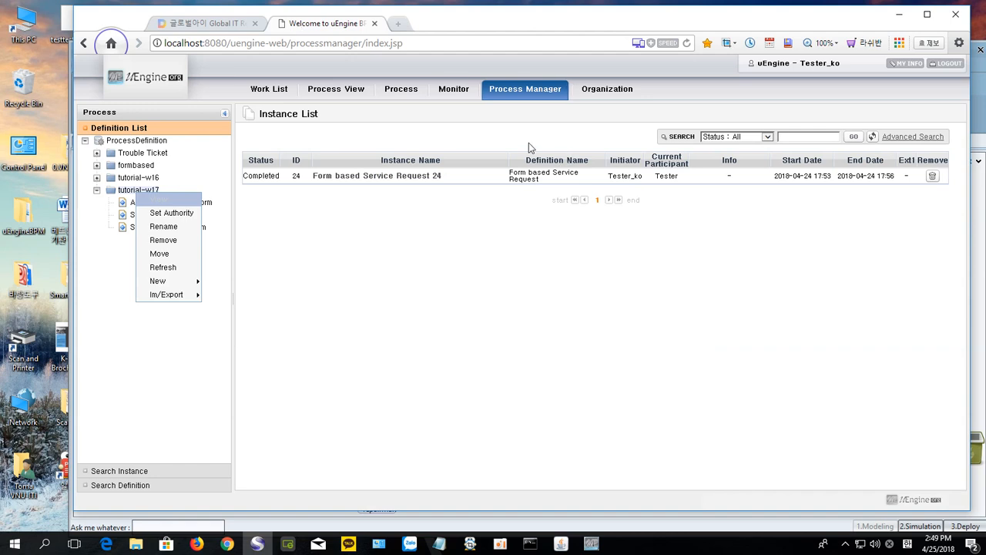
pyautogui.click(982, 127)
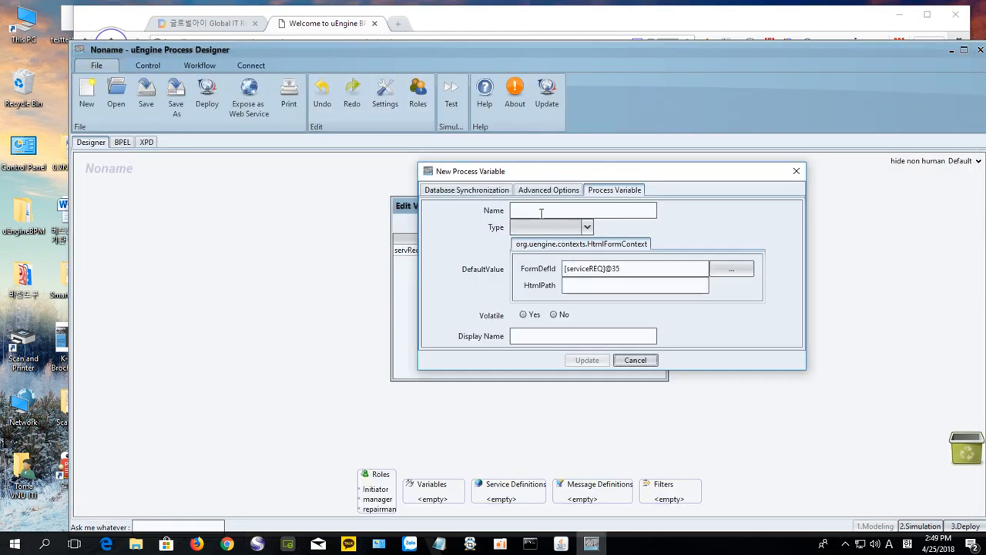
# Step: Enter display name 'Assign Repairman Form' and Name assignRepairman for the new variable
pyautogui.click(529, 339)
pyautogui.hotkey('ctrl', 'v')
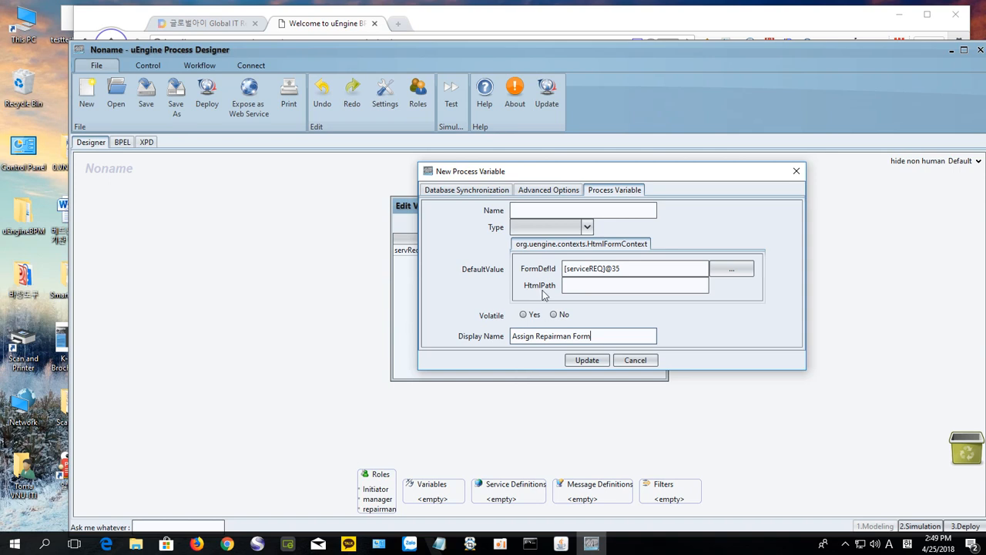
pyautogui.click(523, 211)
pyautogui.write('assignRepairman')
# Step: Set its type to Html Form with Assign Repairman Form v1(production), and save it to the list
pyautogui.click(586, 227)
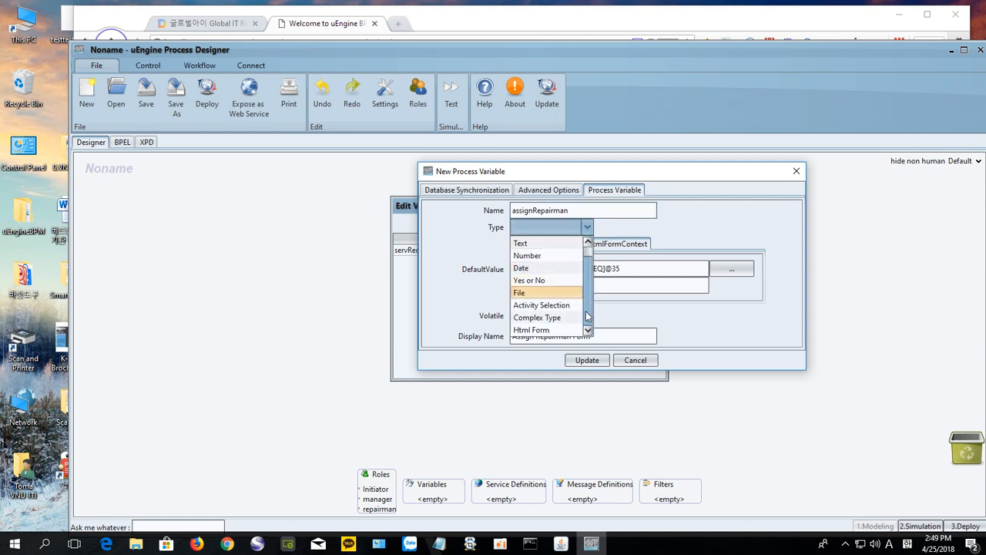
pyautogui.click(559, 330)
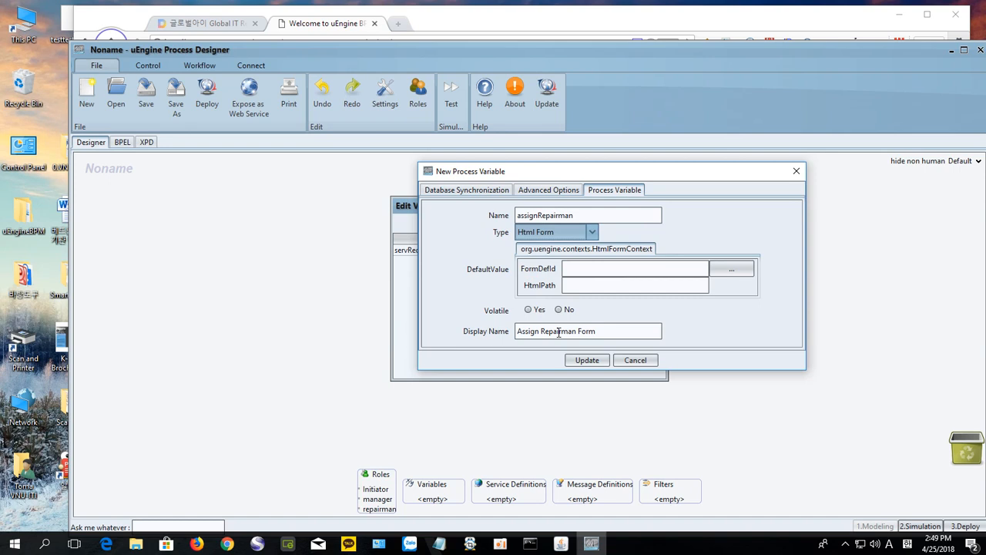
pyautogui.click(732, 268)
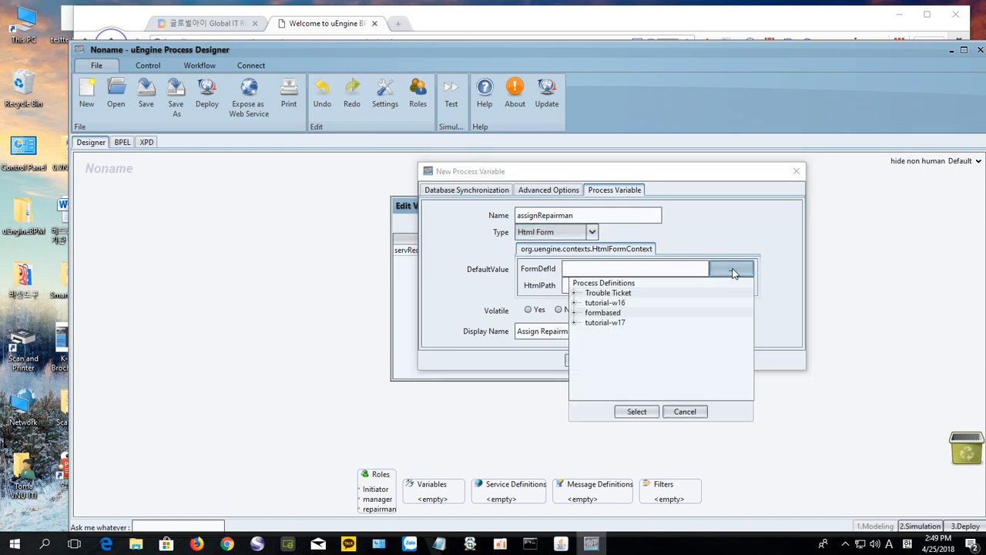
pyautogui.click(574, 324)
pyautogui.click(605, 343)
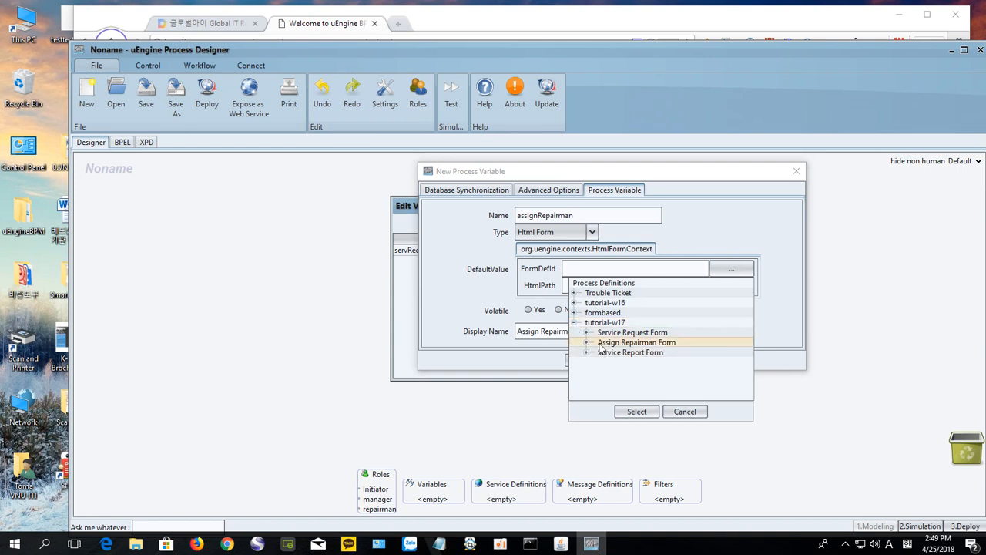
pyautogui.click(587, 344)
pyautogui.click(659, 354)
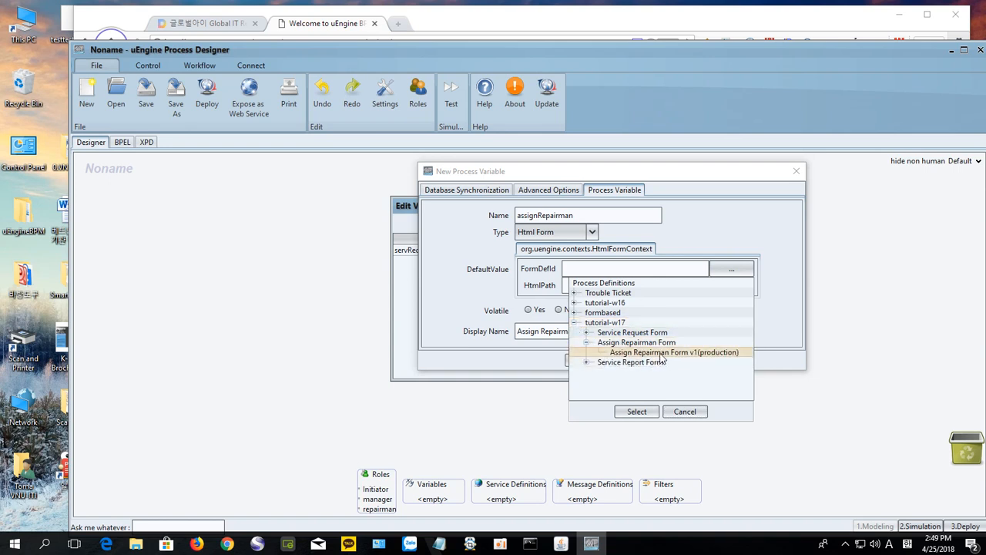
pyautogui.click(637, 412)
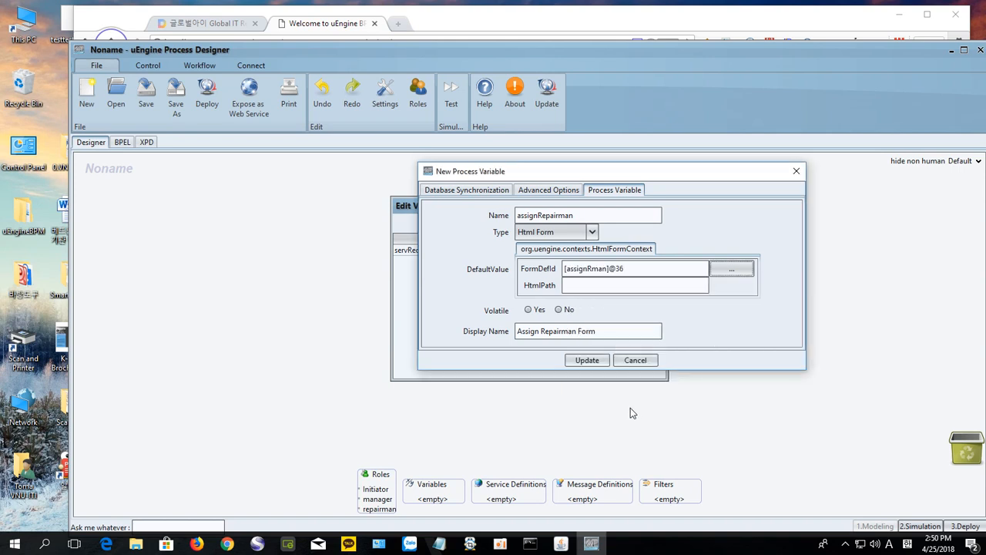
pyautogui.click(587, 361)
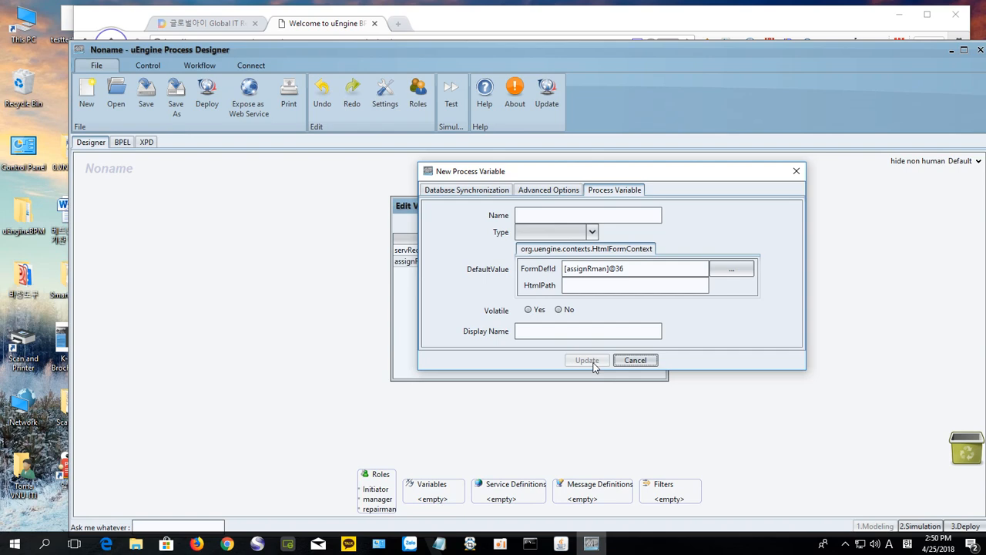
pyautogui.moveTo(605, 174); pyautogui.dragTo(623, 287)
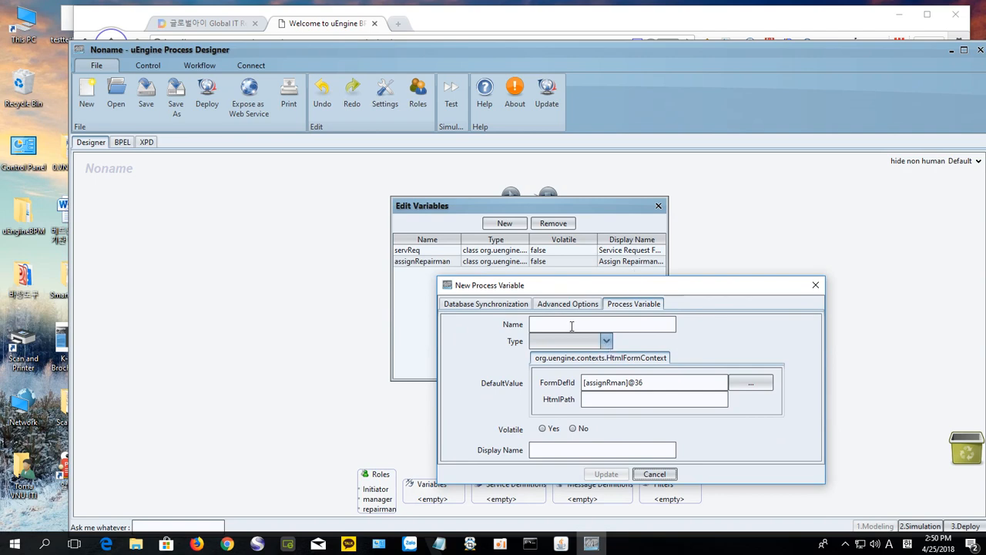
# Step: Copy 'Repair Report Form' from the tutorial and return to the designer's new-variable dialog
pyautogui.click(220, 37)
pyautogui.click(206, 23)
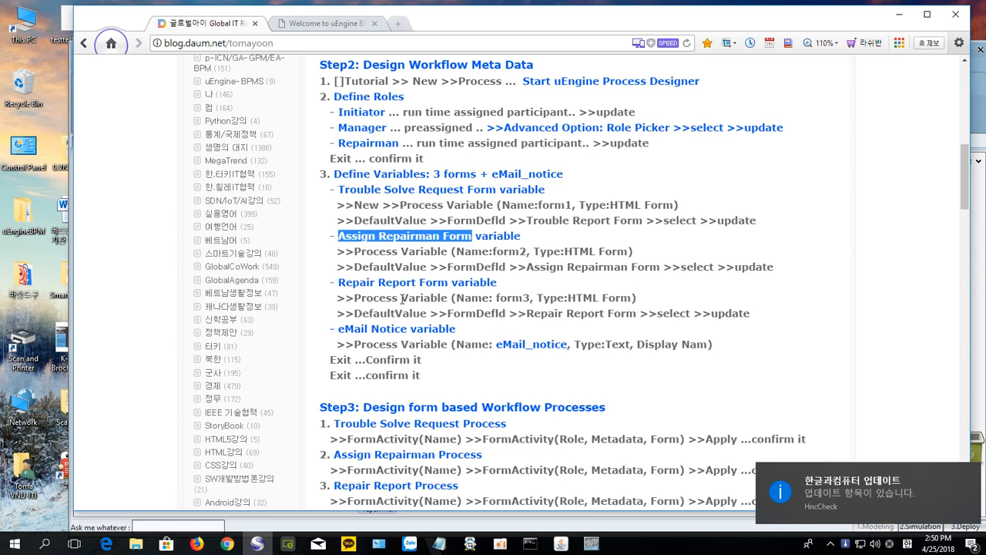
pyautogui.click(338, 282)
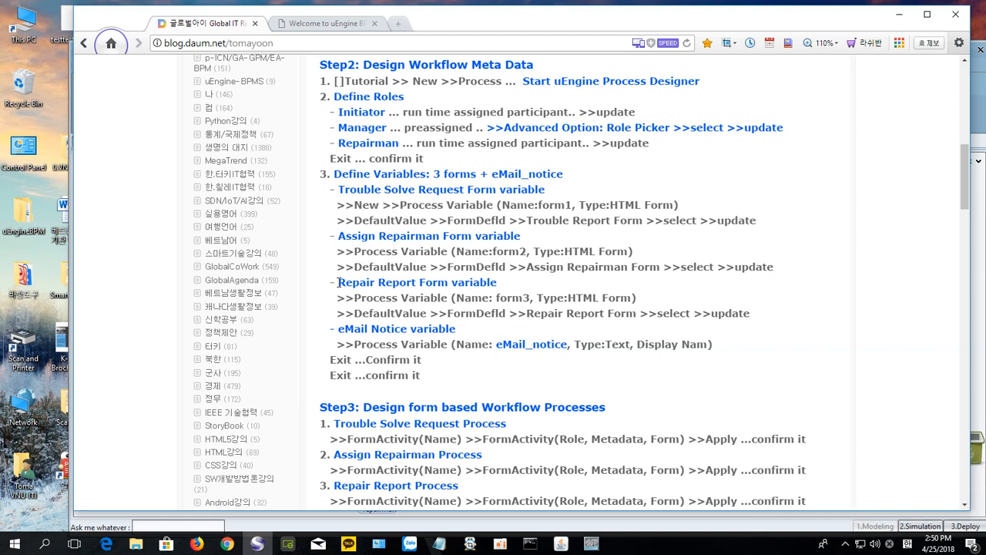
pyautogui.moveTo(339, 282); pyautogui.dragTo(451, 288)
pyautogui.hotkey('ctrl', 'c')
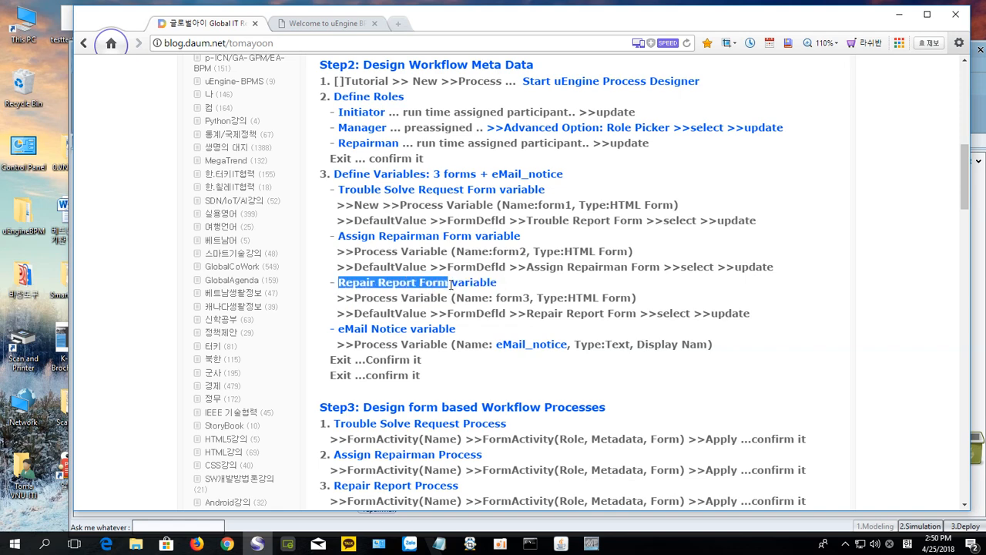
pyautogui.click(306, 26)
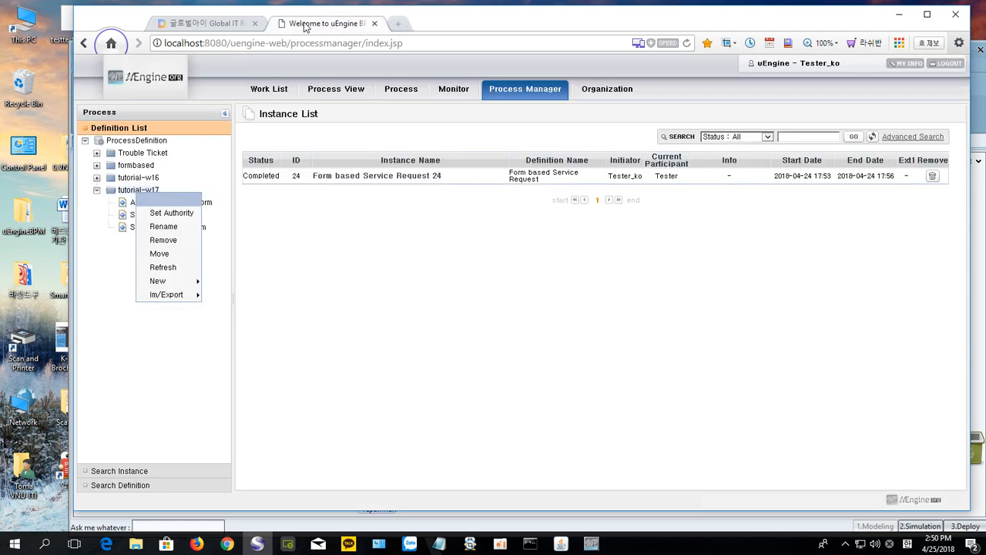
pyautogui.click(973, 115)
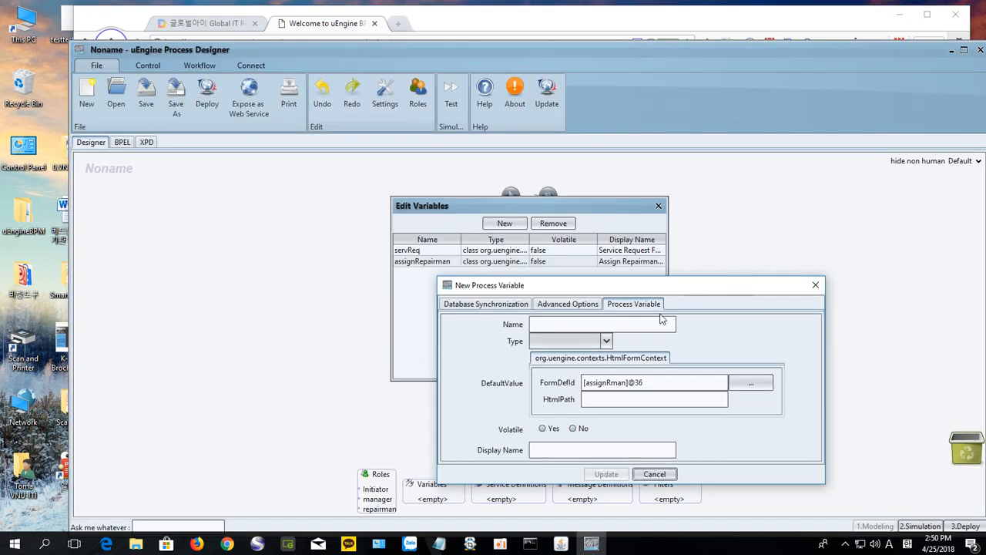
# Step: Enter display name 'Service Report Form' and Name servReport for the new variable
pyautogui.click(606, 325)
pyautogui.click(564, 450)
pyautogui.hotkey('ctrl', 'v')
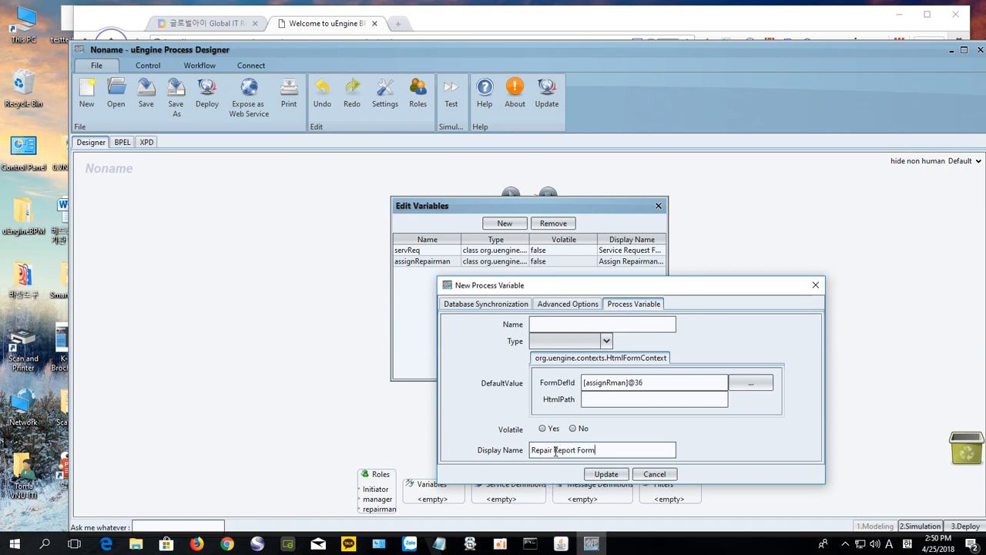
pyautogui.moveTo(554, 453); pyautogui.dragTo(531, 453)
pyautogui.press('BackSpace')
pyautogui.write('Service')
pyautogui.click(545, 324)
pyautogui.write('servReport')
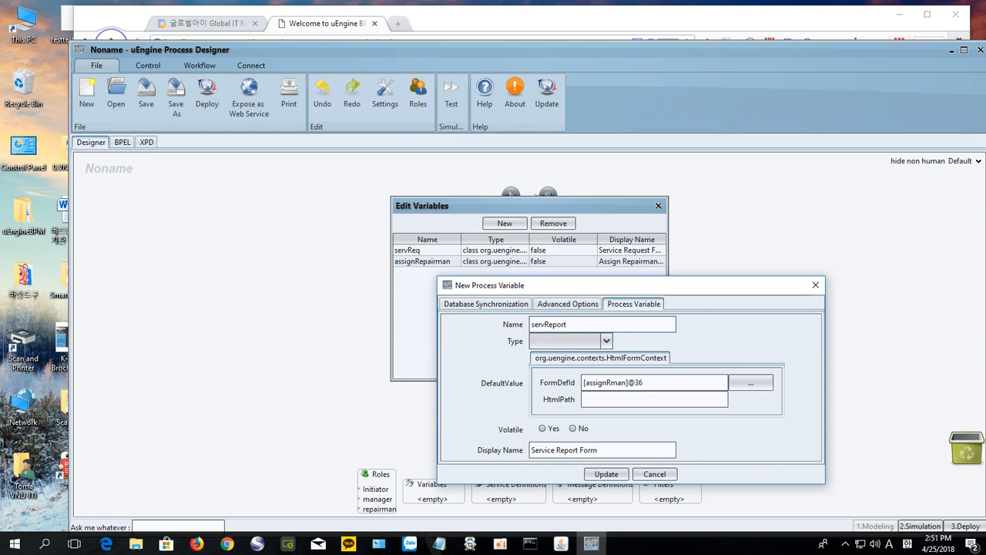
# Step: Make it an Html Form using Service Report Form v1(production), save it, and close the dialog
pyautogui.click(606, 340)
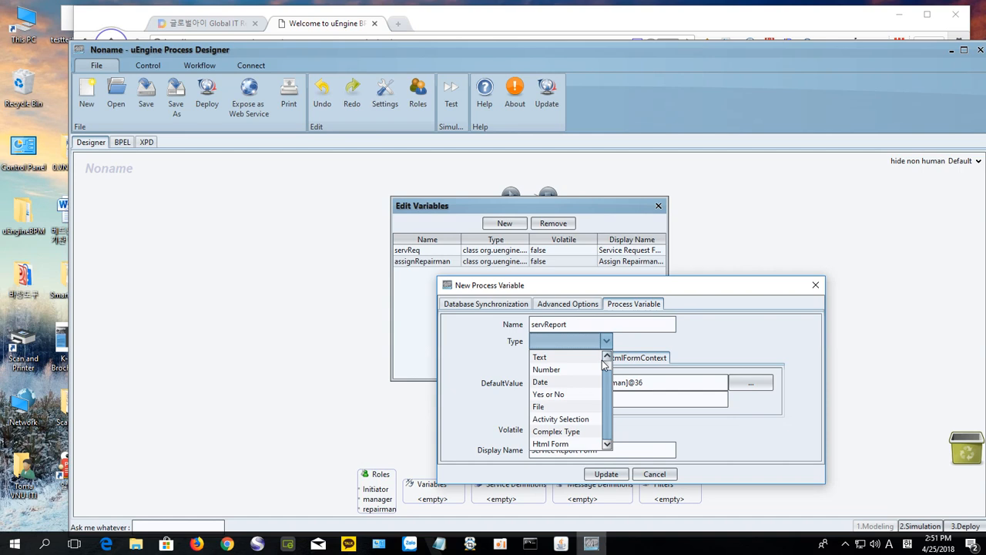
pyautogui.click(580, 449)
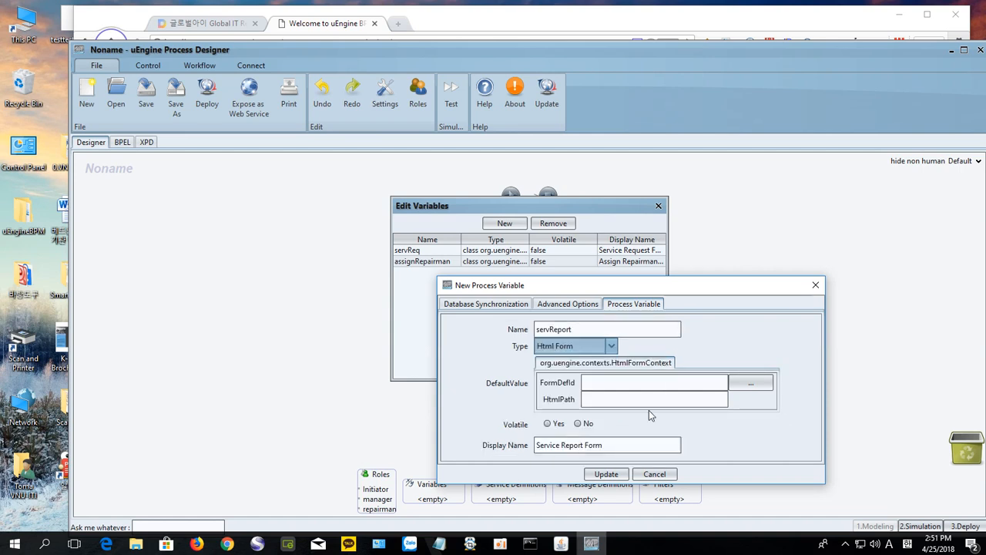
pyautogui.click(749, 382)
pyautogui.click(595, 437)
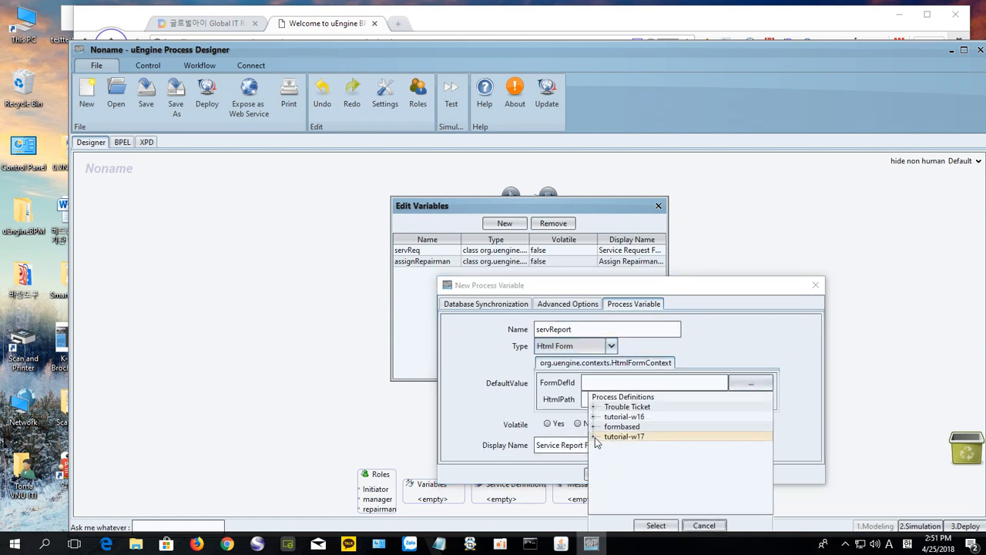
pyautogui.click(595, 437)
pyautogui.click(606, 466)
pyautogui.click(606, 466)
pyautogui.click(660, 476)
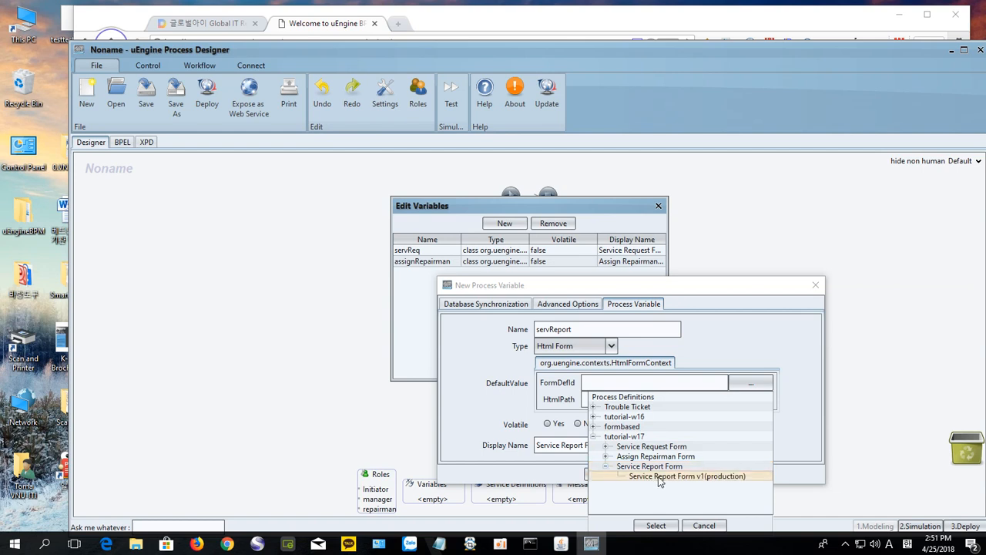
pyautogui.click(655, 525)
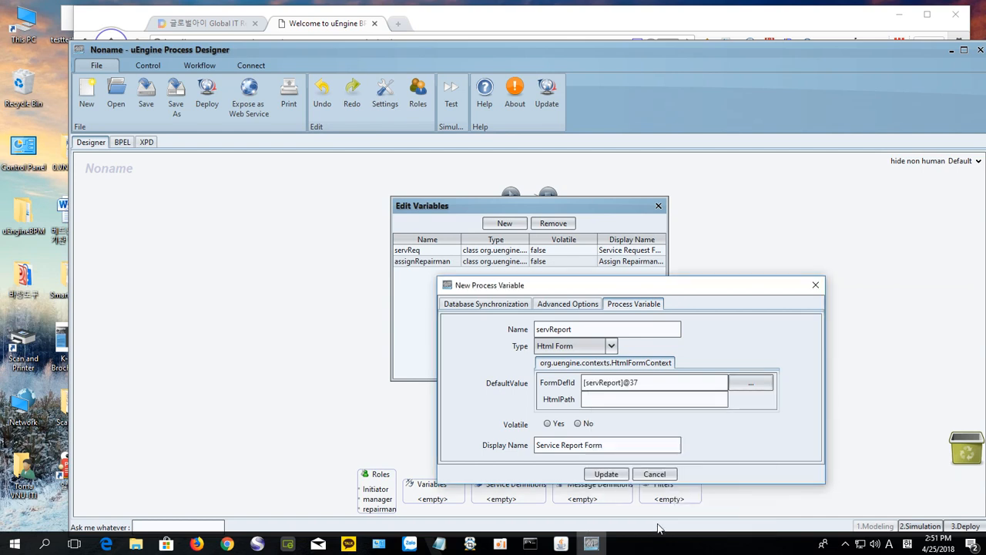
pyautogui.click(606, 475)
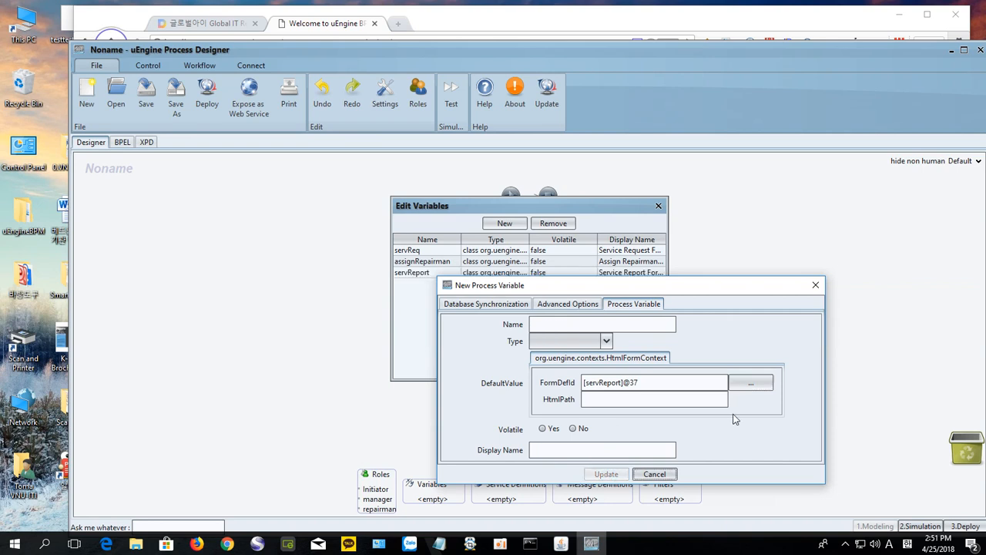
pyautogui.click(821, 288)
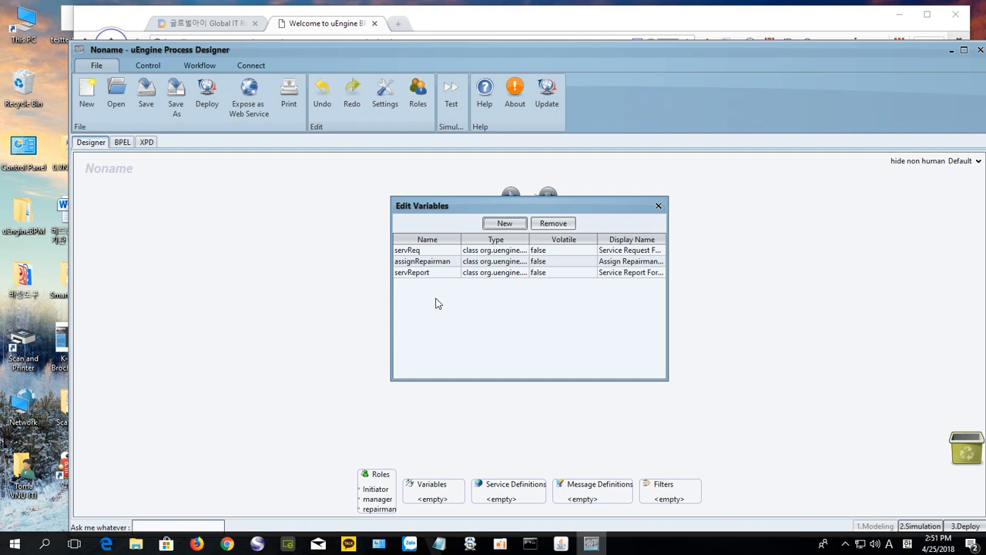
# Step: Add a Text variable eMailnotice with display name 'eMail Notice Activity'
pyautogui.click(510, 224)
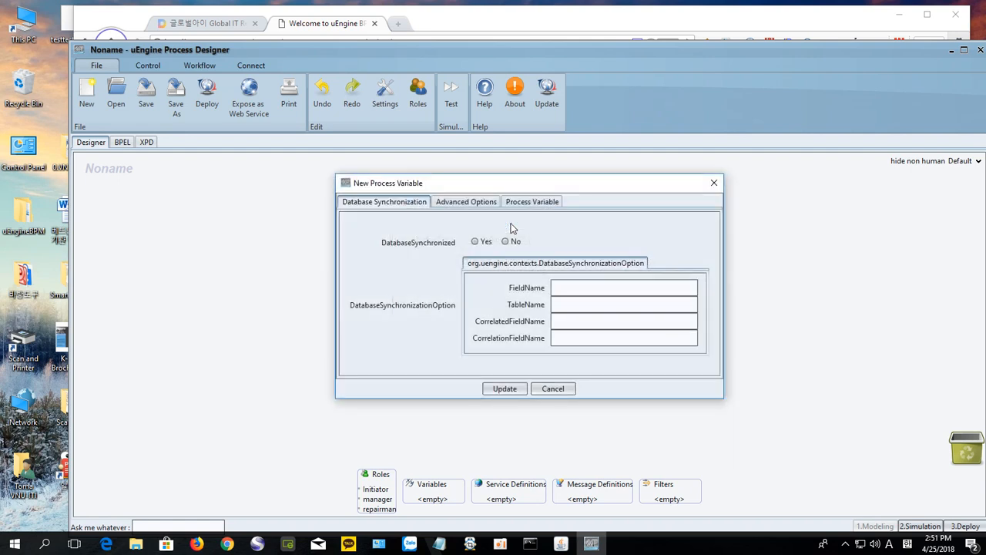
pyautogui.click(531, 203)
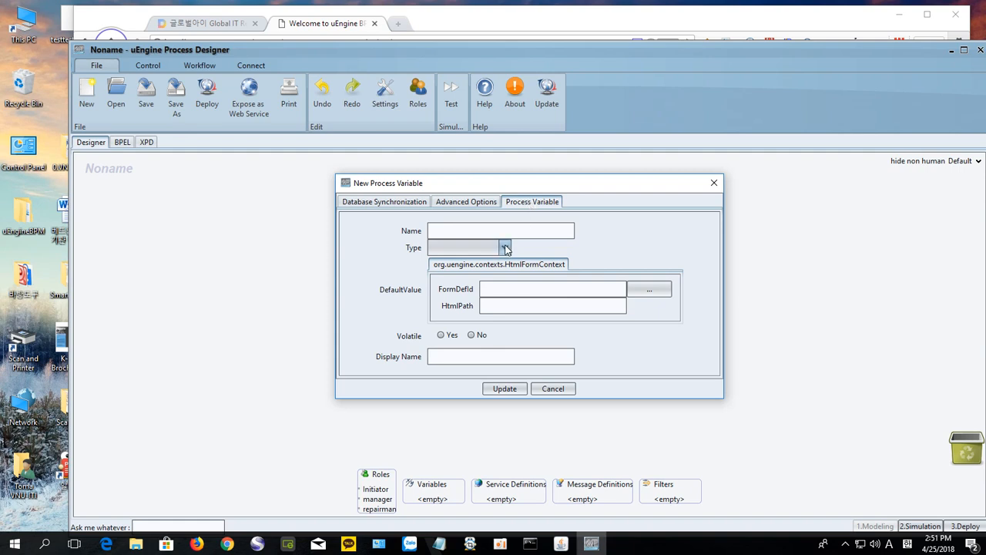
pyautogui.click(505, 231)
pyautogui.write('eMailnotice')
pyautogui.click(504, 247)
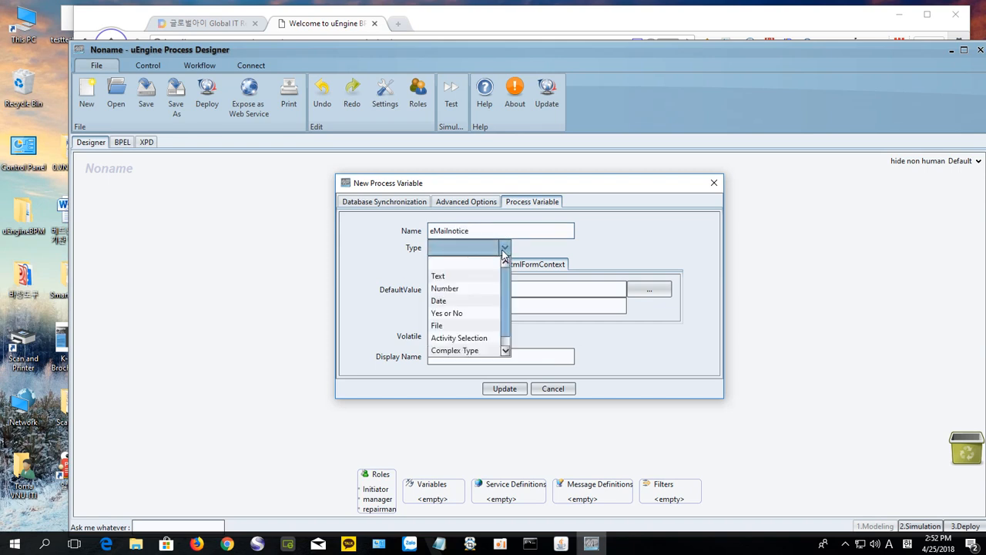
pyautogui.click(460, 278)
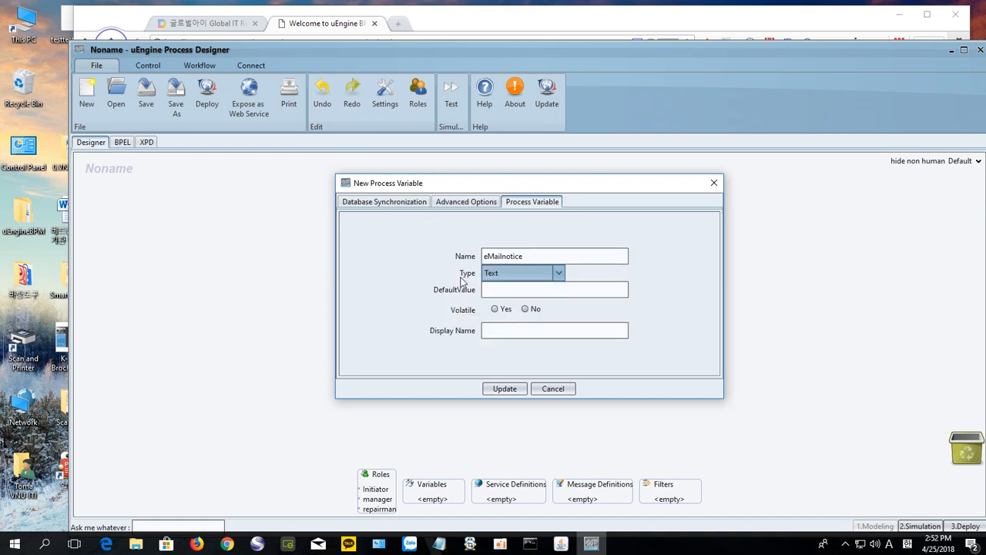
pyautogui.click(506, 334)
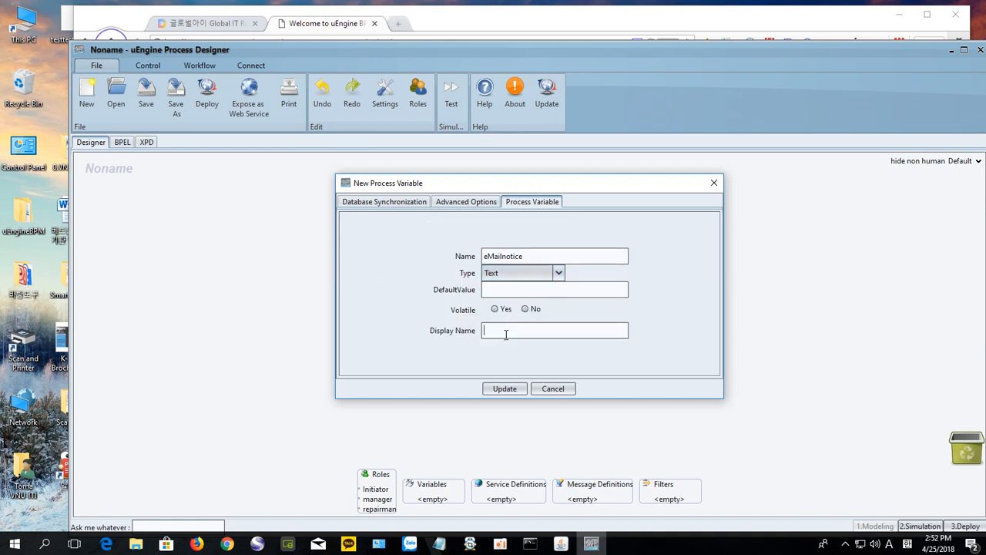
pyautogui.write('eMail Notice')
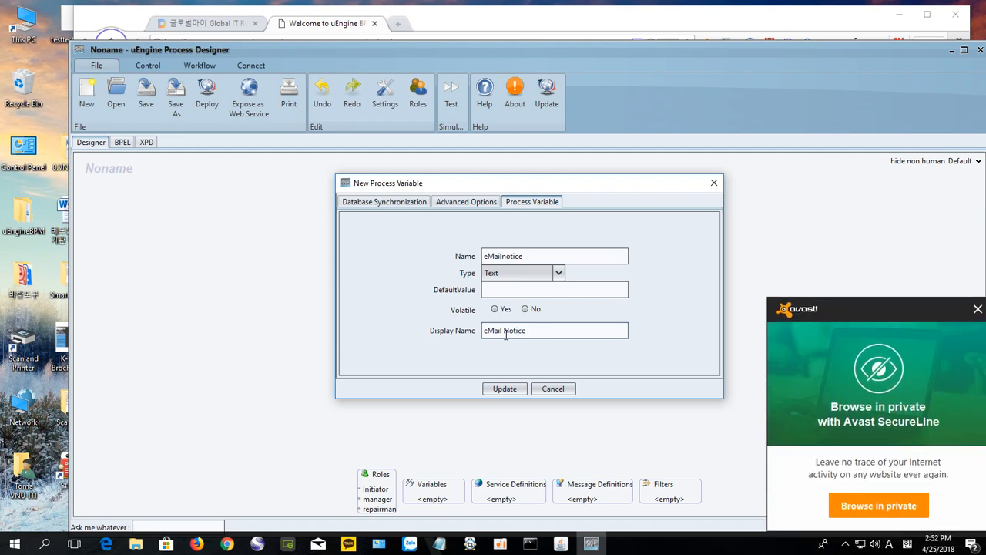
pyautogui.write(' Activity')
pyautogui.click(514, 391)
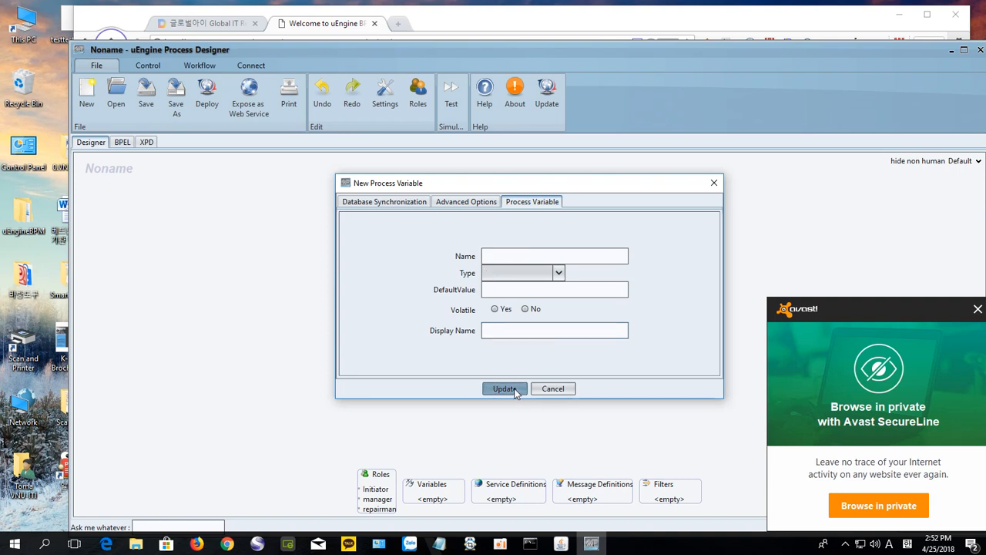
# Step: Close the variable dialogs after checking all four variables in the list
pyautogui.click(713, 182)
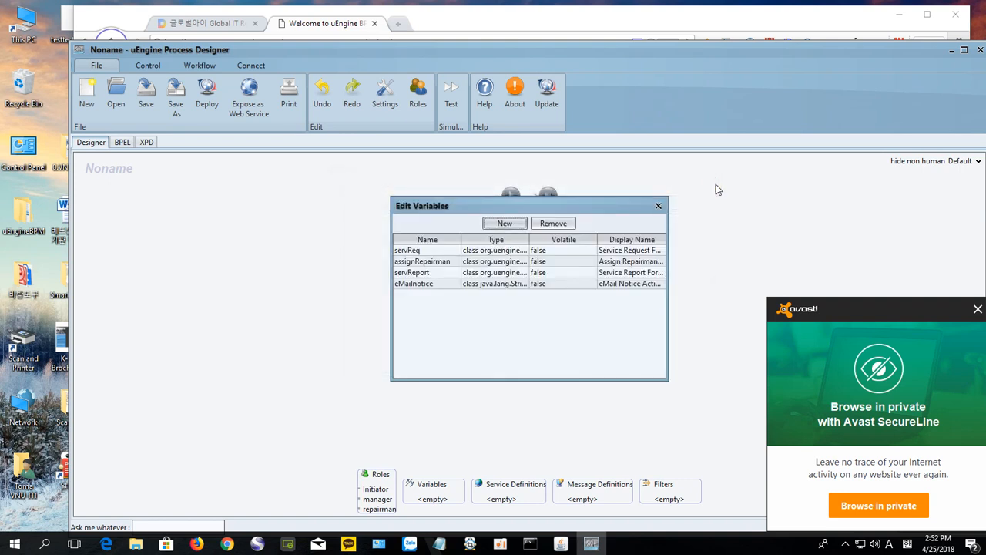
pyautogui.click(415, 284)
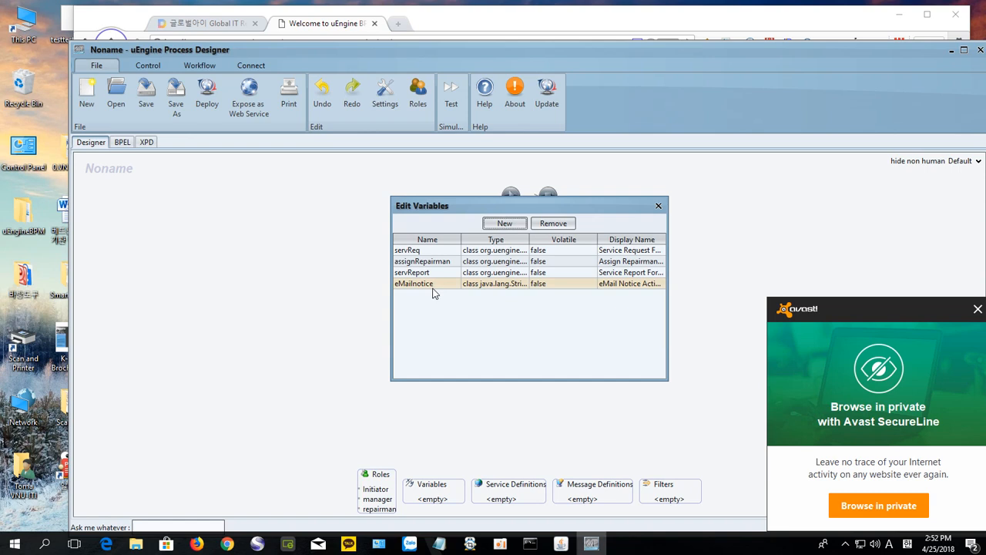
pyautogui.click(657, 206)
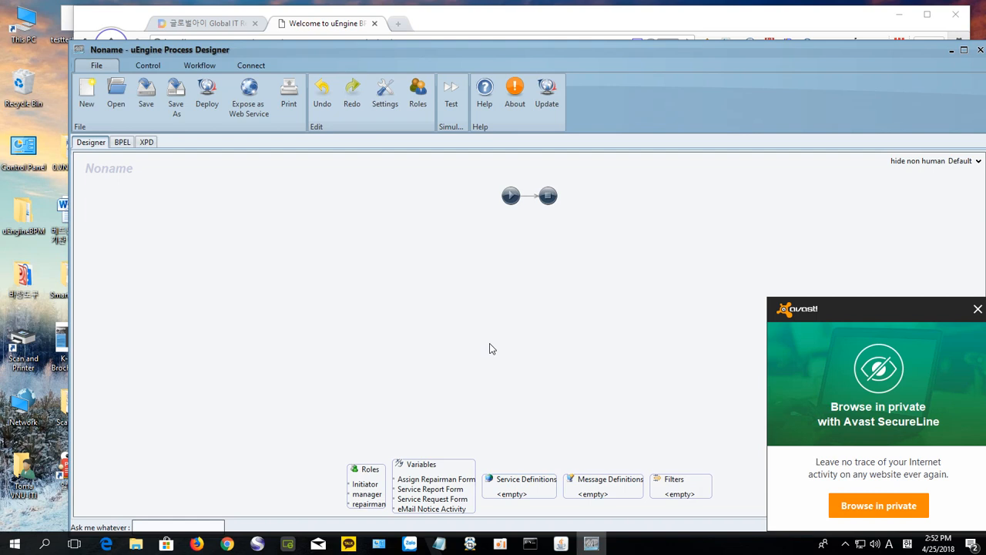
# Step: Review the tutorial's Step 3 form-based workflow, then return to the empty Noname process design
pyautogui.click(199, 67)
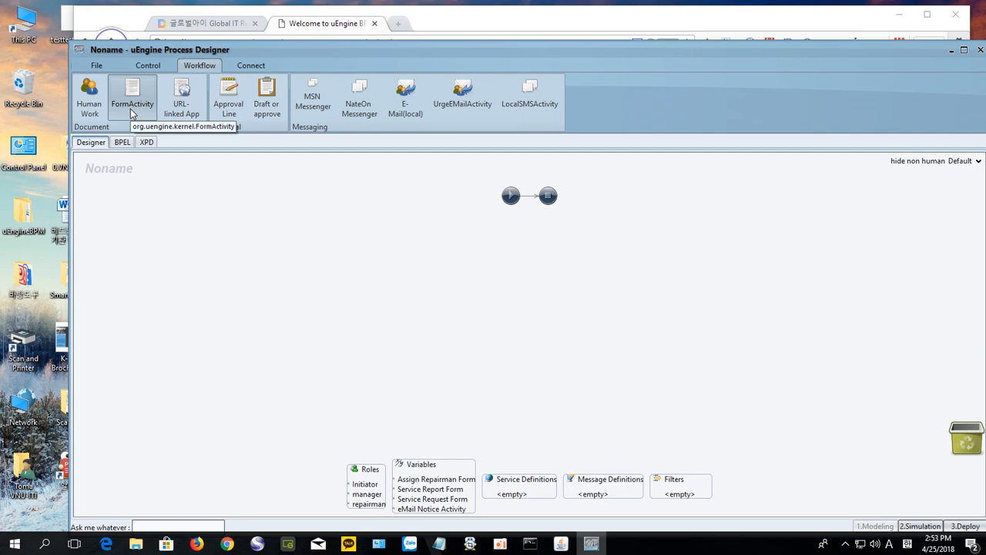
pyautogui.click(193, 23)
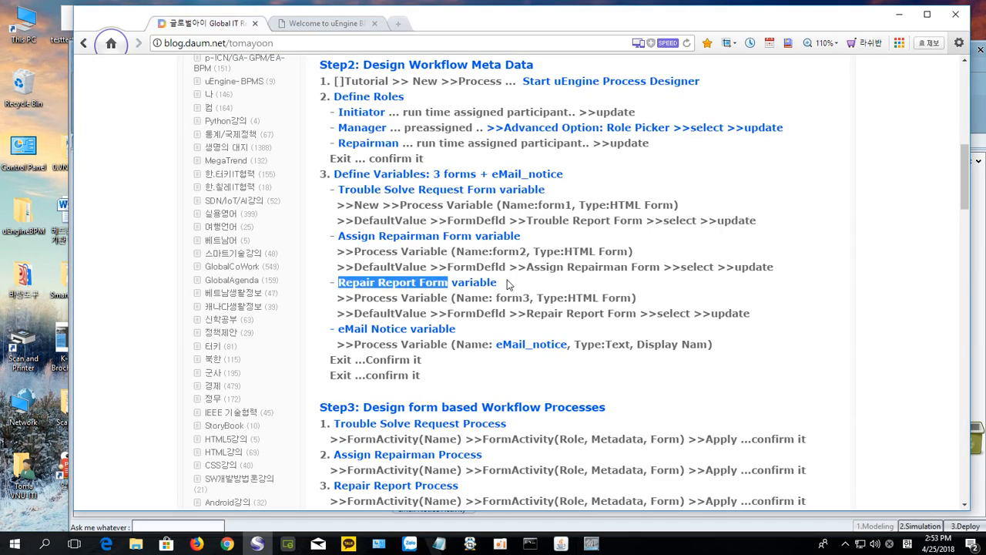
pyautogui.scroll(-3, 507, 285)
pyautogui.scroll(2, 465, 333)
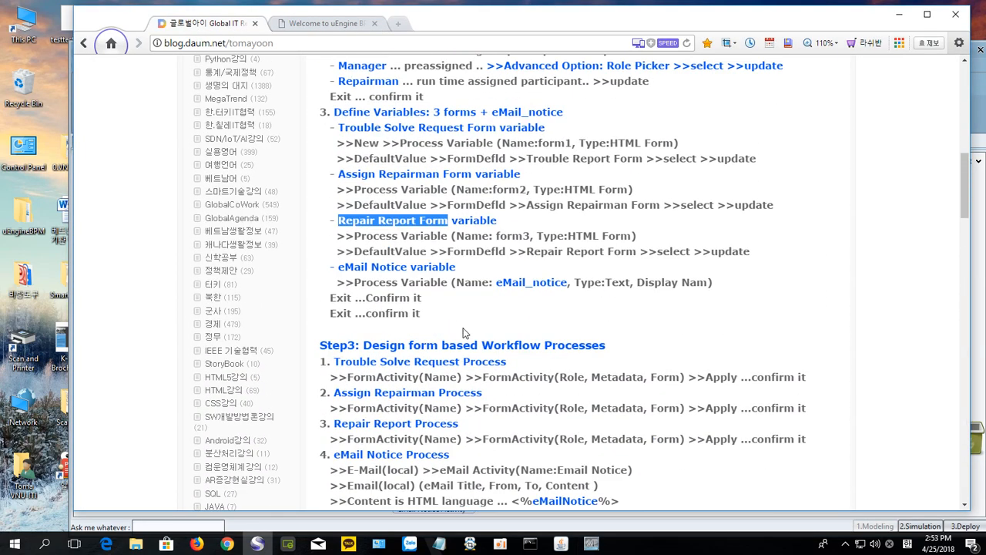
pyautogui.scroll(1, 464, 333)
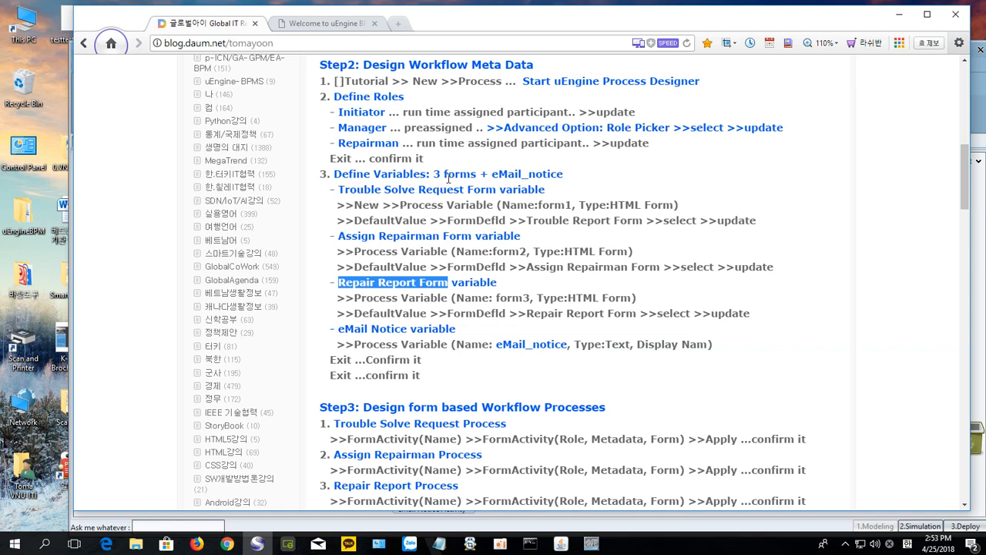
pyautogui.scroll(-4, 353, 185)
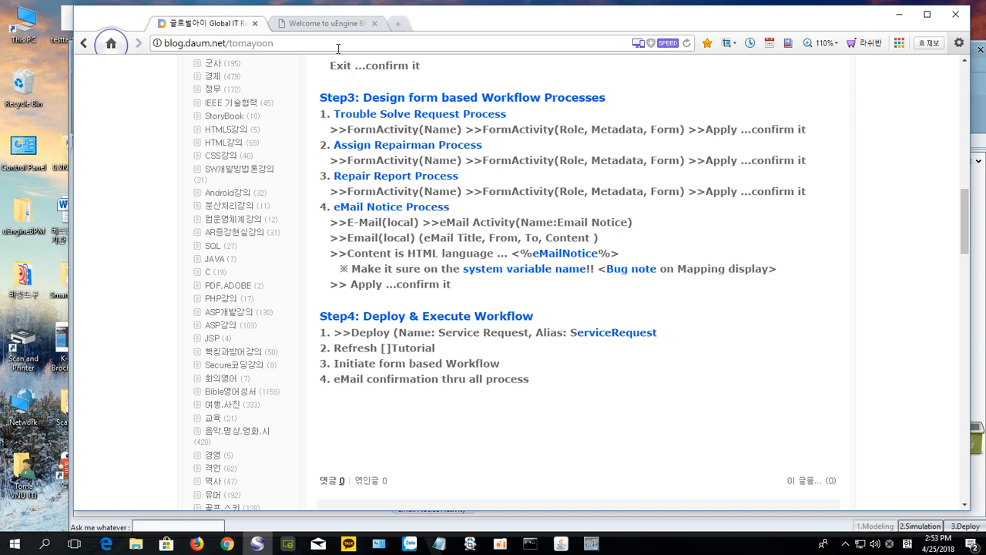
pyautogui.click(320, 25)
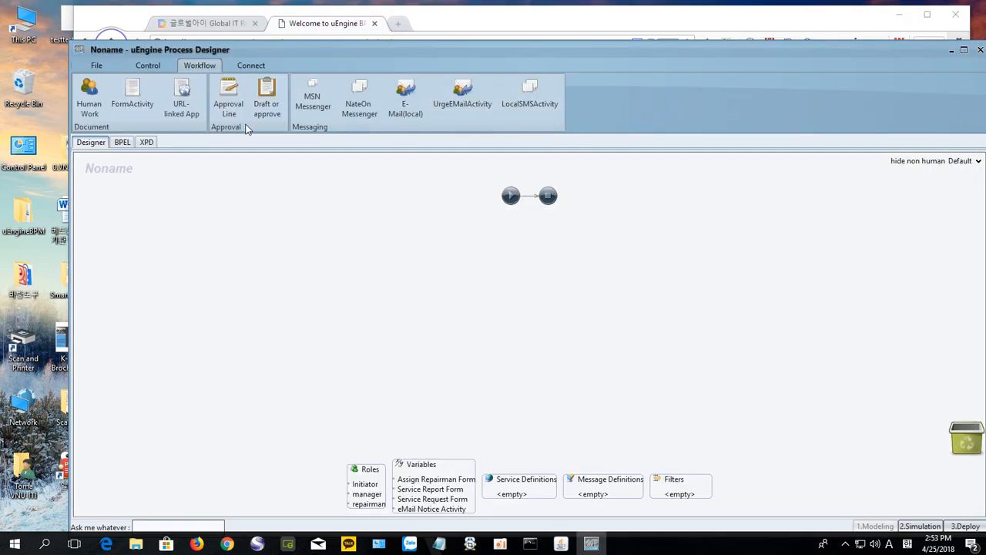
# Step: Add three form activities and an E-Mail(local) activity to the flow, then select the first form
pyautogui.click(135, 97)
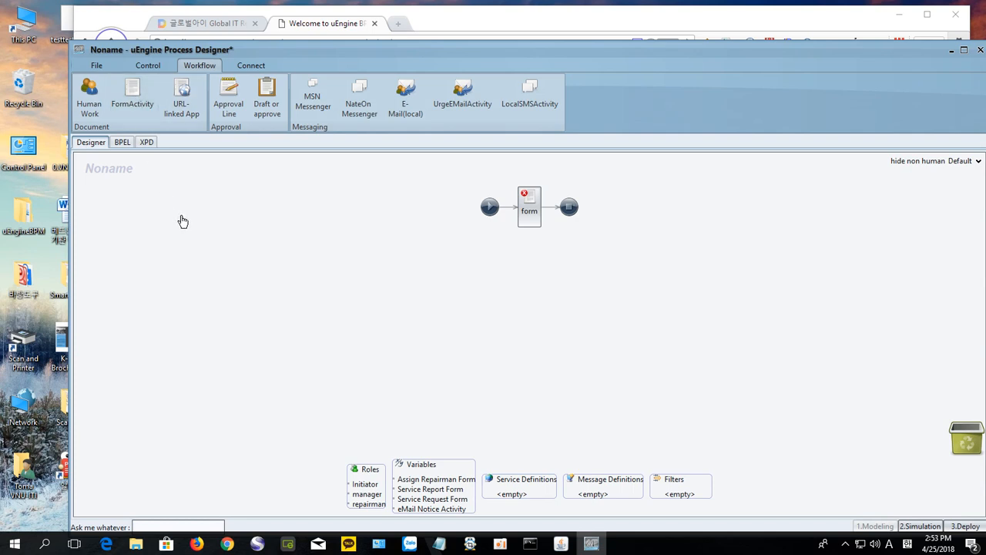
pyautogui.click(134, 94)
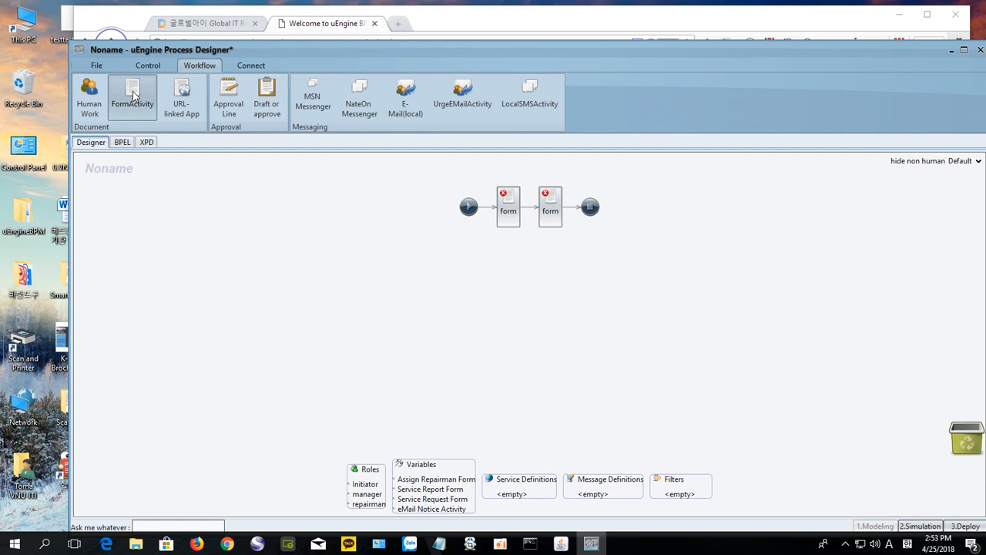
pyautogui.click(134, 94)
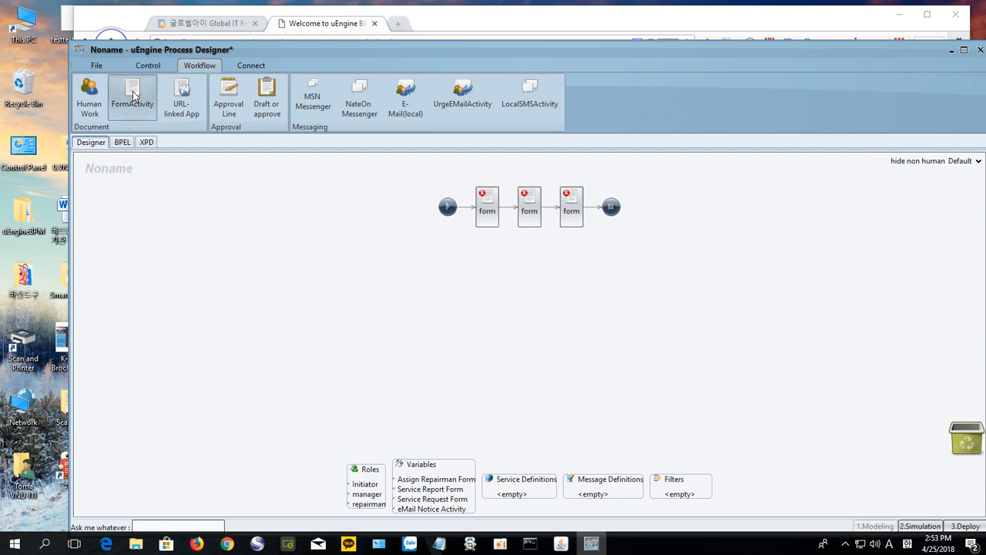
pyautogui.click(403, 96)
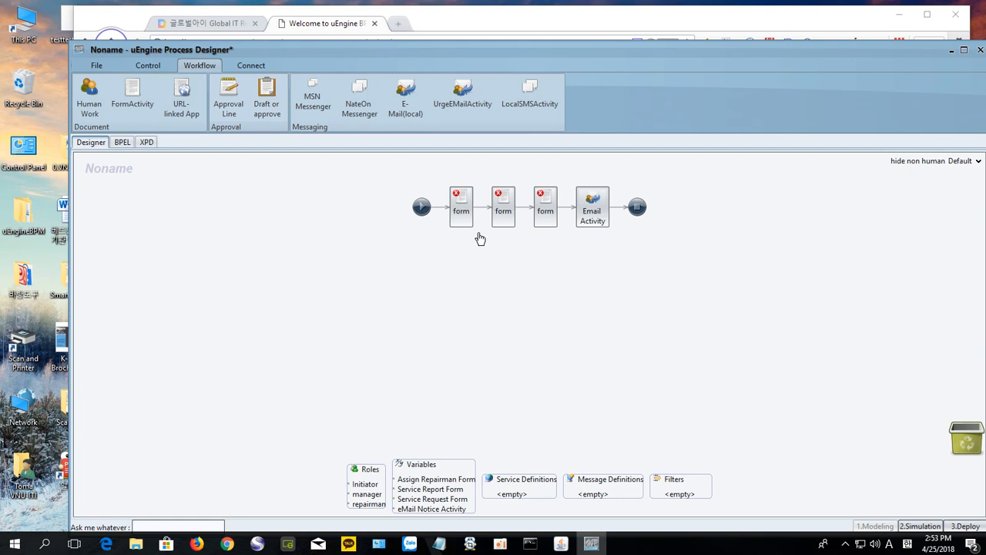
pyautogui.click(459, 219)
# Step: Rename the first form activity to formServiceReq and assign it to the Initiator role
pyautogui.doubleClick(459, 219)
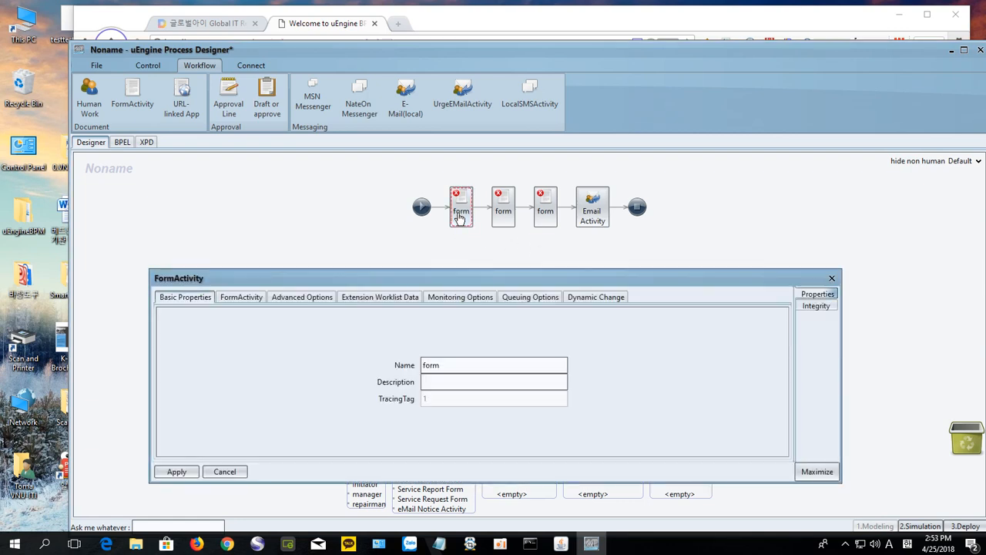
pyautogui.moveTo(466, 279); pyautogui.dragTo(468, 166)
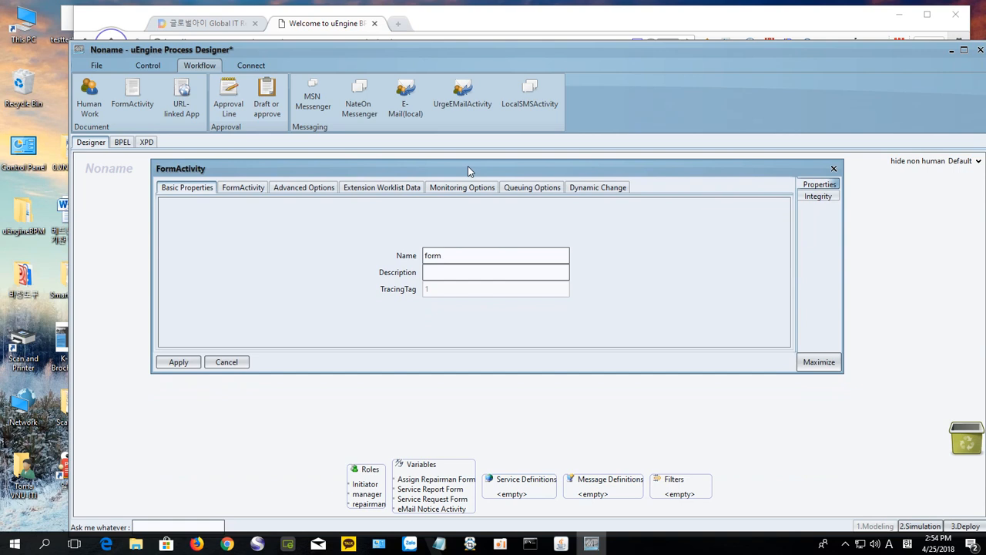
pyautogui.click(455, 255)
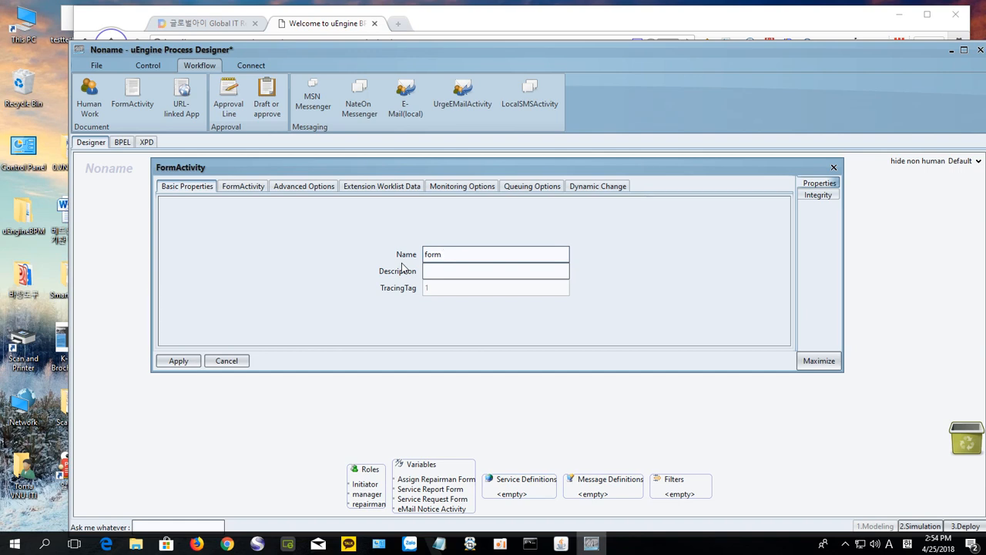
pyautogui.write('ServiceReq')
pyautogui.click(236, 190)
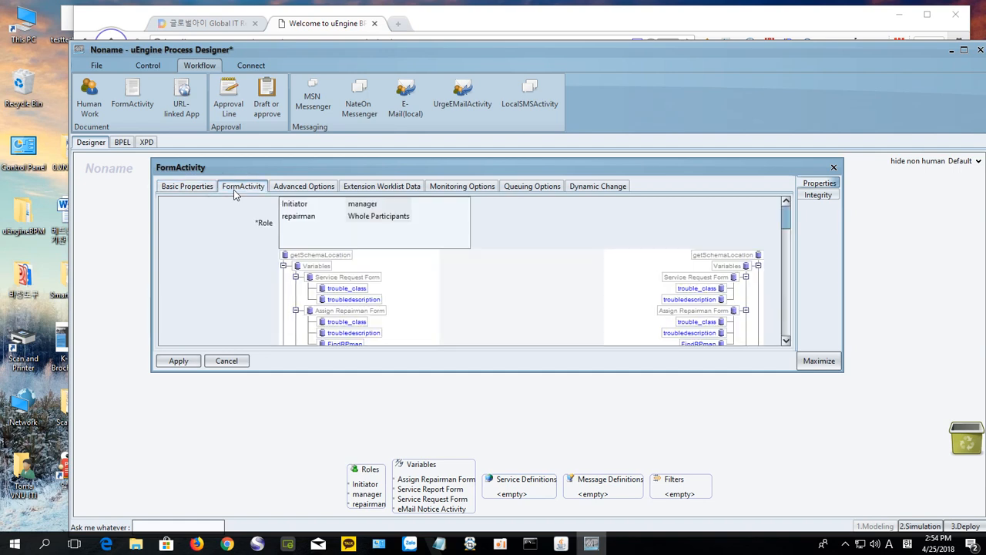
pyautogui.click(291, 207)
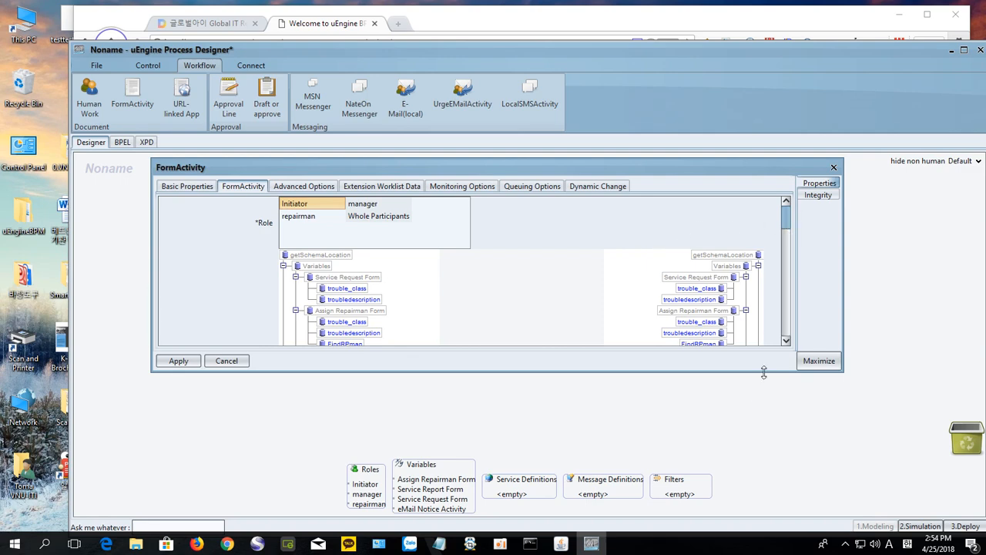
# Step: Set the activity's HTML form context to Service Request Form, apply, and close its properties
pyautogui.click(816, 360)
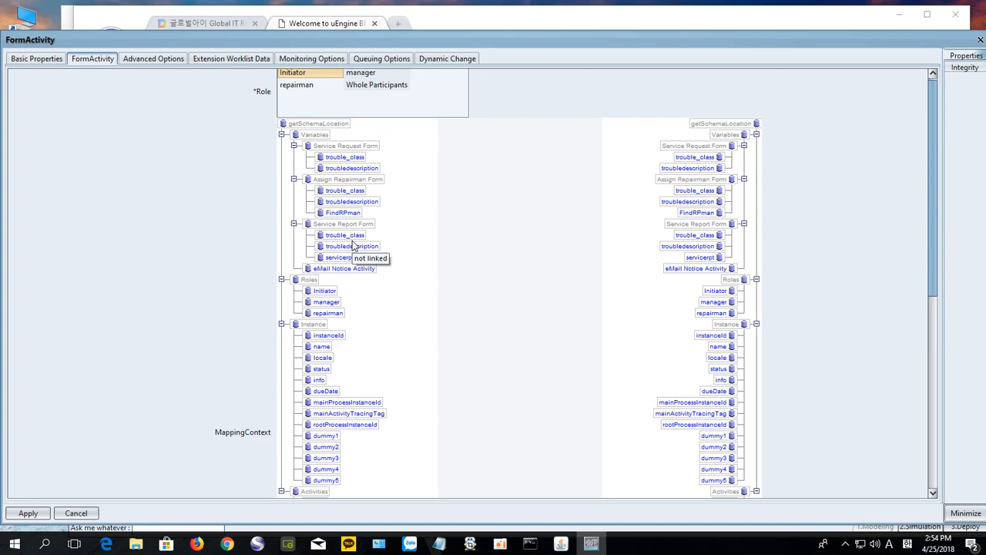
pyautogui.scroll(-1, 353, 245)
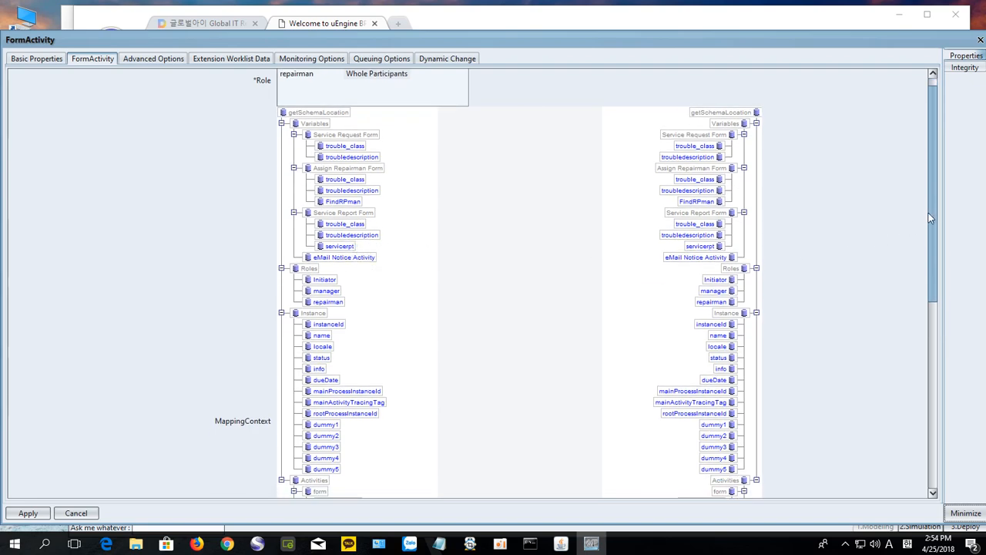
pyautogui.moveTo(928, 214); pyautogui.dragTo(868, 355)
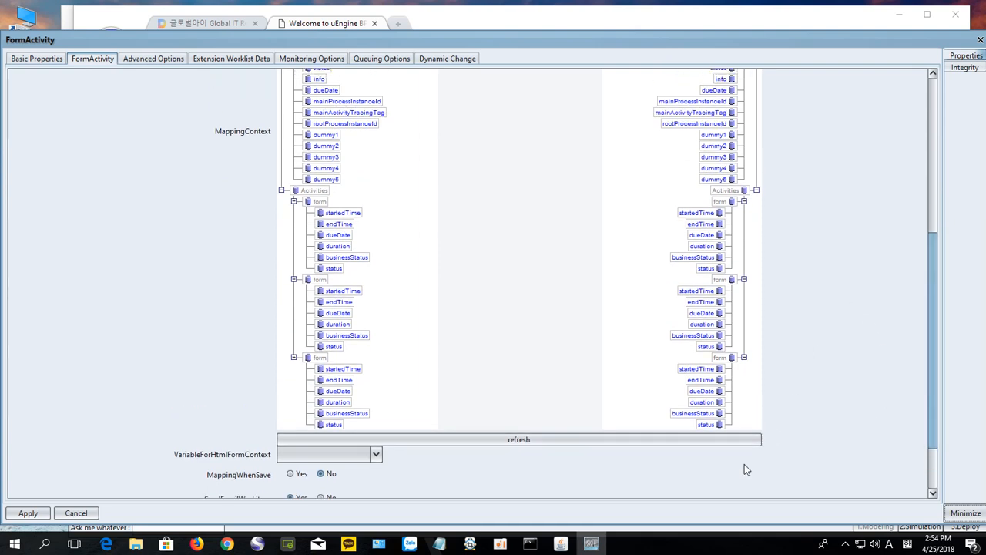
pyautogui.moveTo(928, 324); pyautogui.dragTo(925, 385)
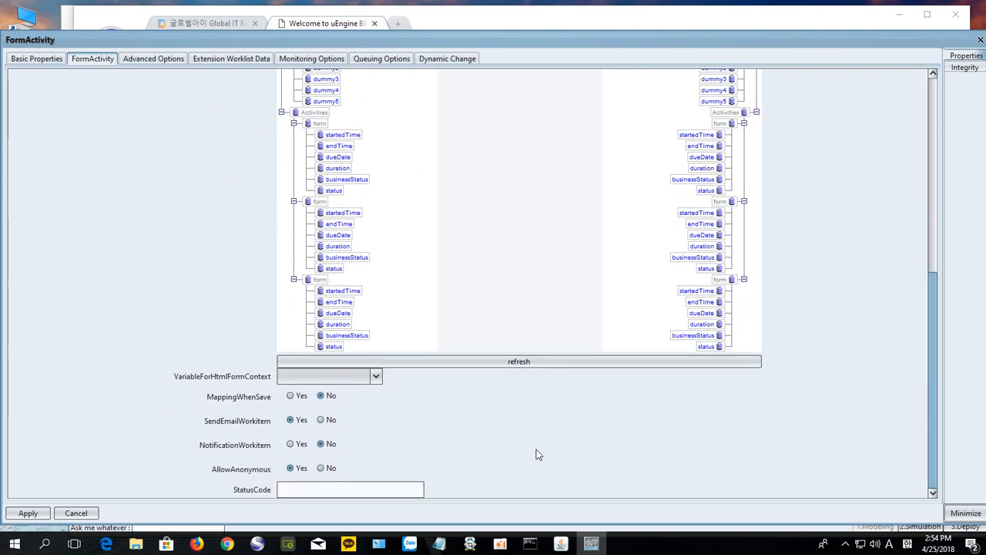
pyautogui.moveTo(929, 368); pyautogui.dragTo(916, 228)
pyautogui.moveTo(938, 285); pyautogui.dragTo(887, 335)
pyautogui.click(376, 377)
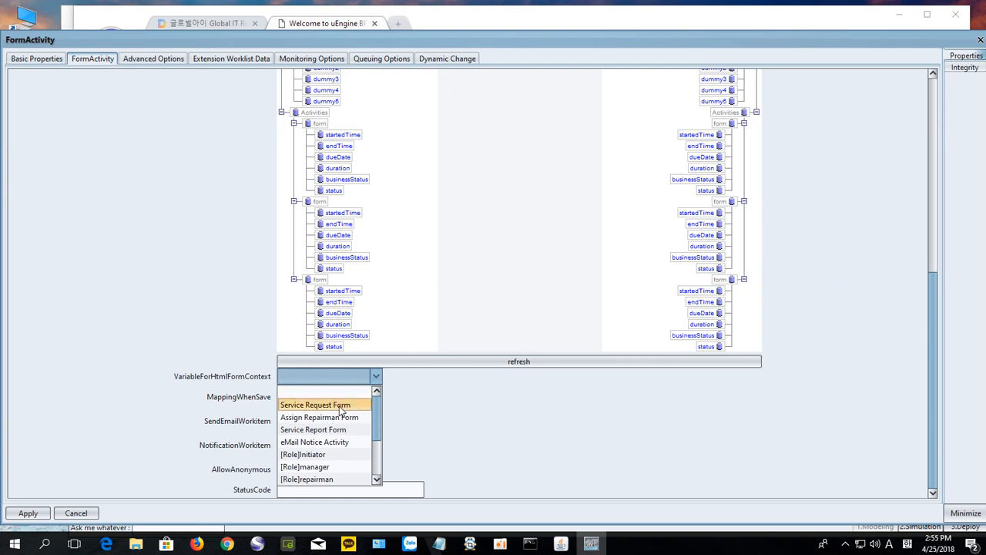
pyautogui.click(340, 405)
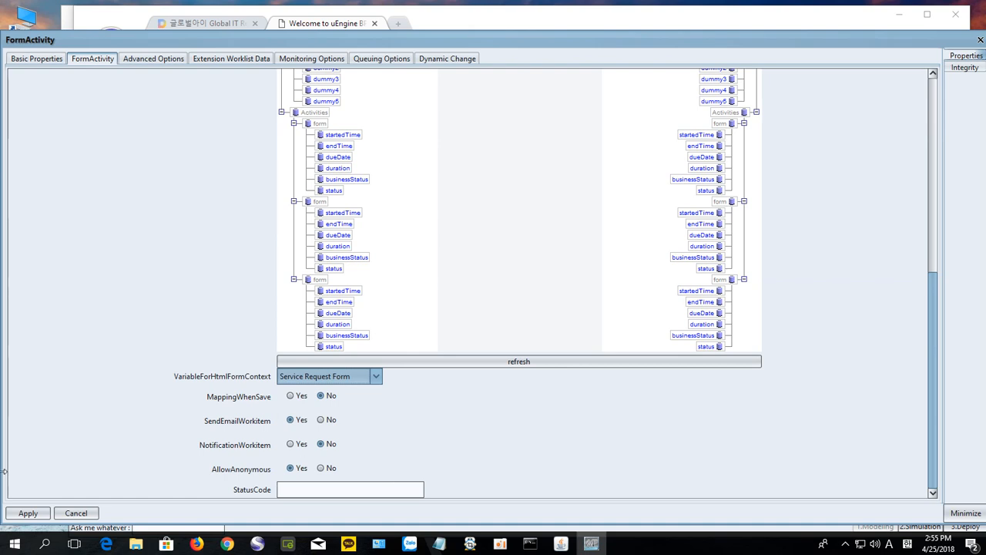
pyautogui.click(31, 514)
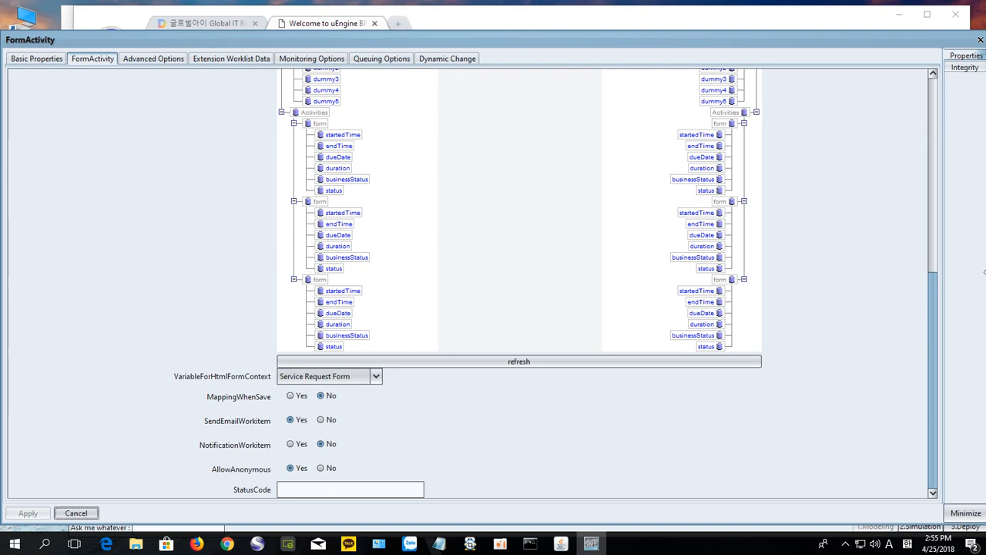
pyautogui.moveTo(933, 285); pyautogui.dragTo(939, 84)
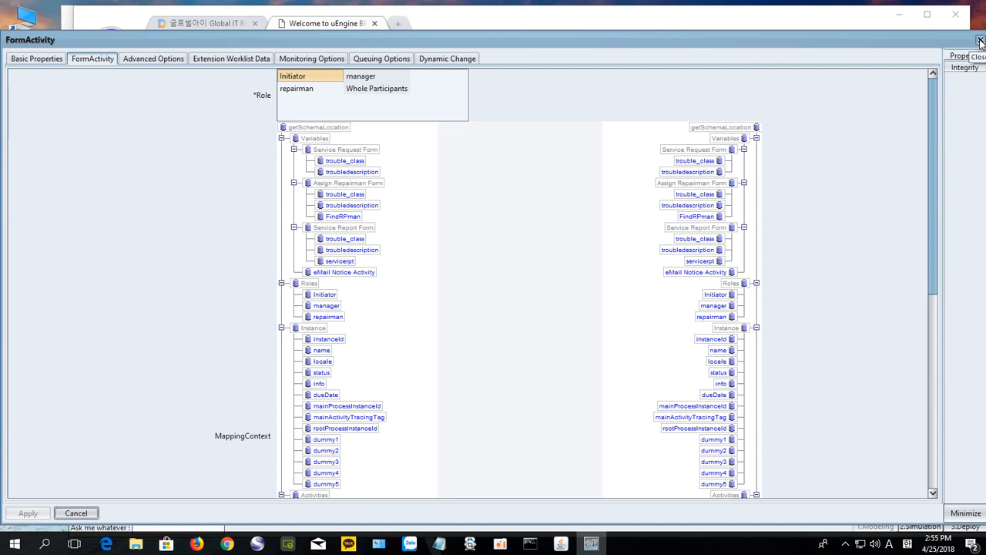
pyautogui.click(964, 514)
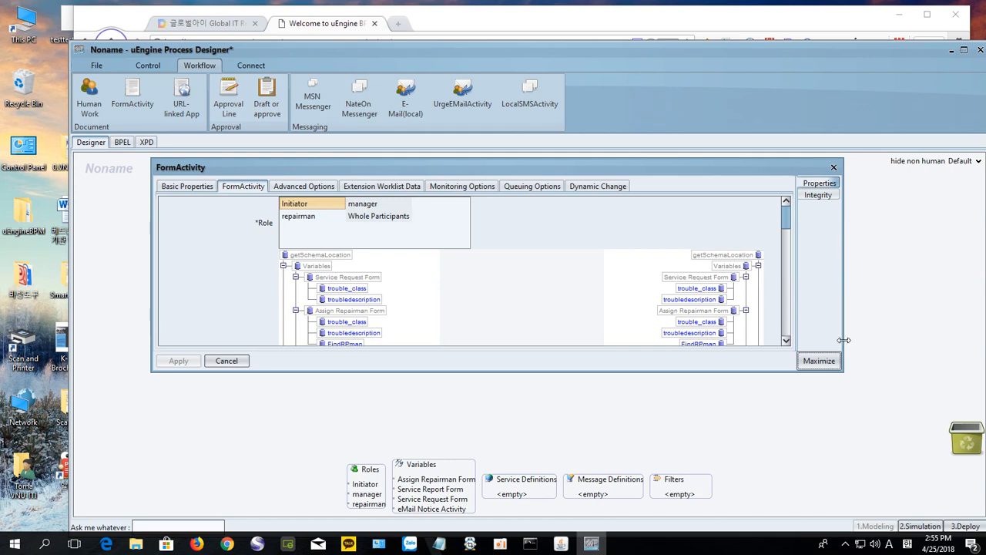
pyautogui.click(834, 169)
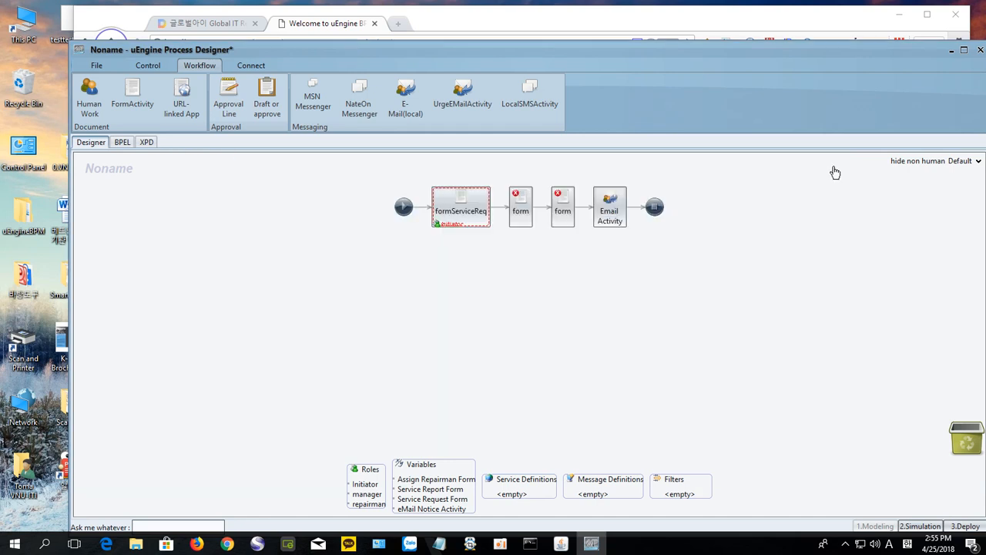
# Step: Add 'Assign' to the second form activity's name and give it the manager role
pyautogui.click(521, 219)
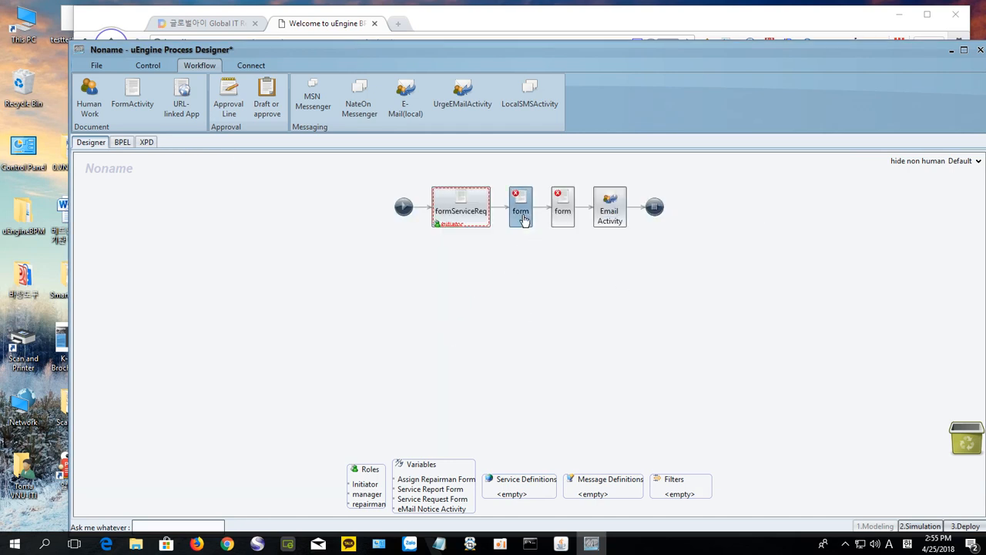
pyautogui.doubleClick(520, 219)
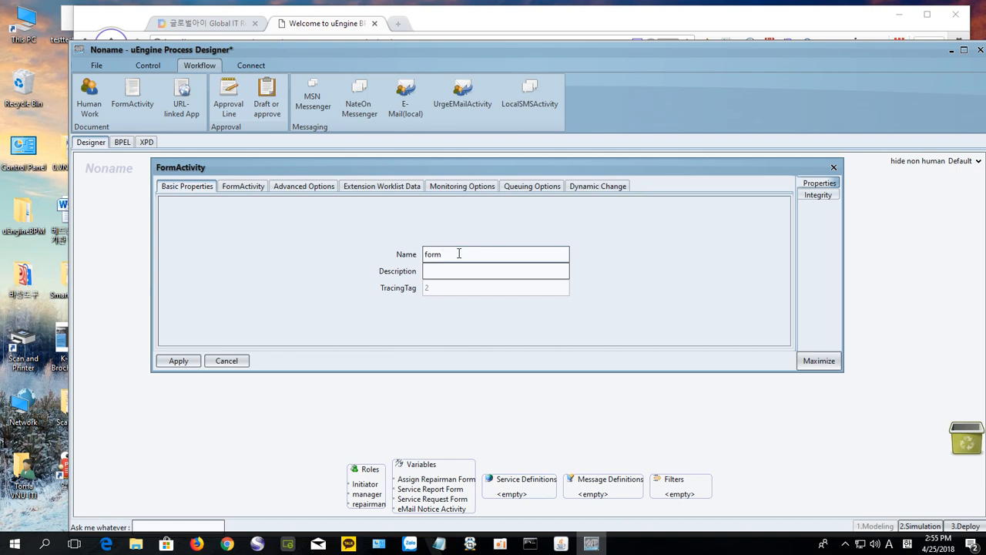
pyautogui.write('AssignRepairman')
pyautogui.click(241, 188)
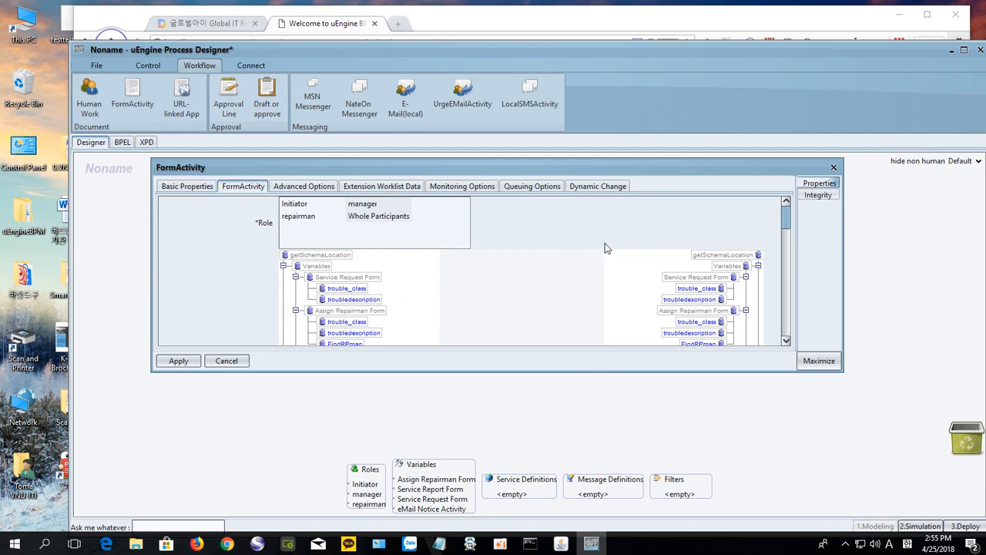
pyautogui.moveTo(603, 157); pyautogui.dragTo(604, 72)
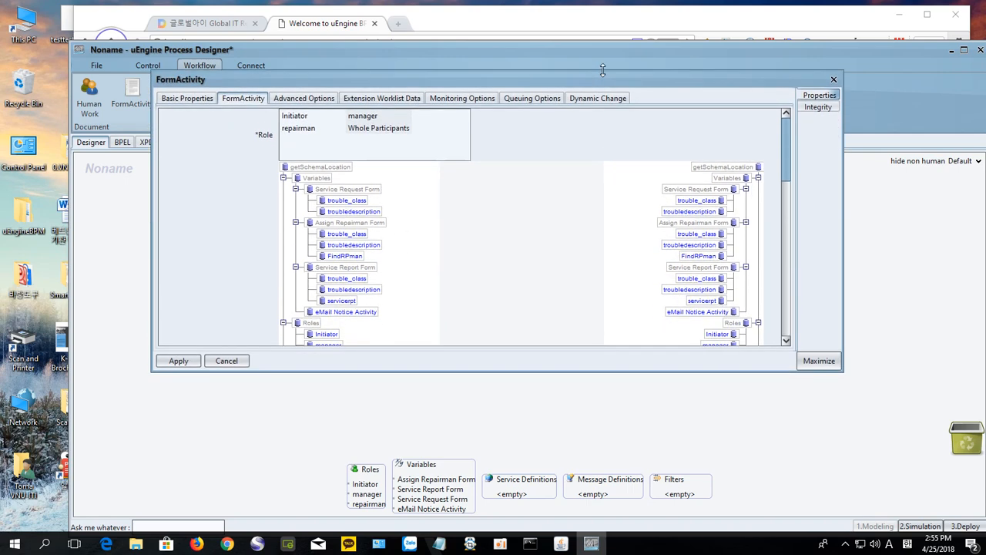
pyautogui.moveTo(562, 371); pyautogui.dragTo(554, 504)
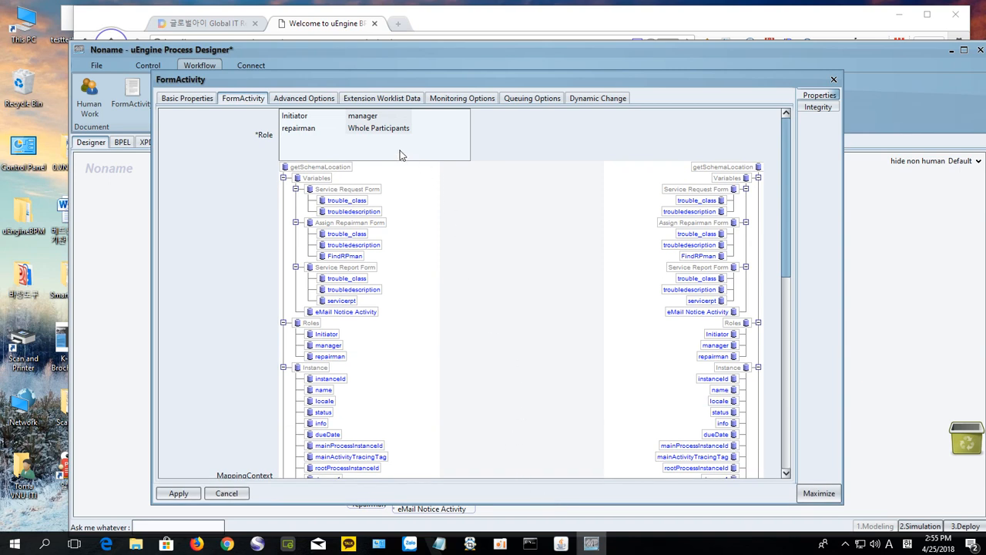
pyautogui.click(367, 117)
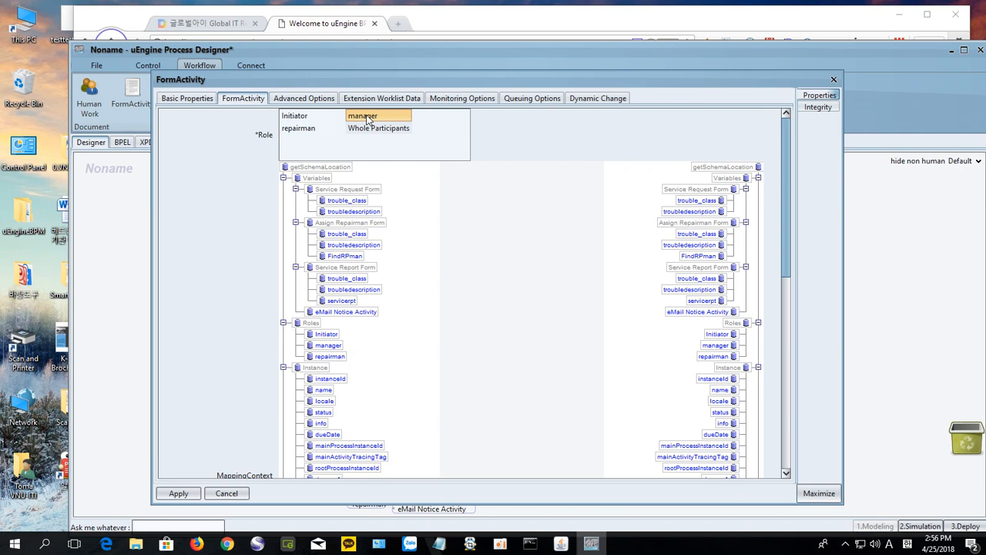
pyautogui.scroll(-1, 207, 363)
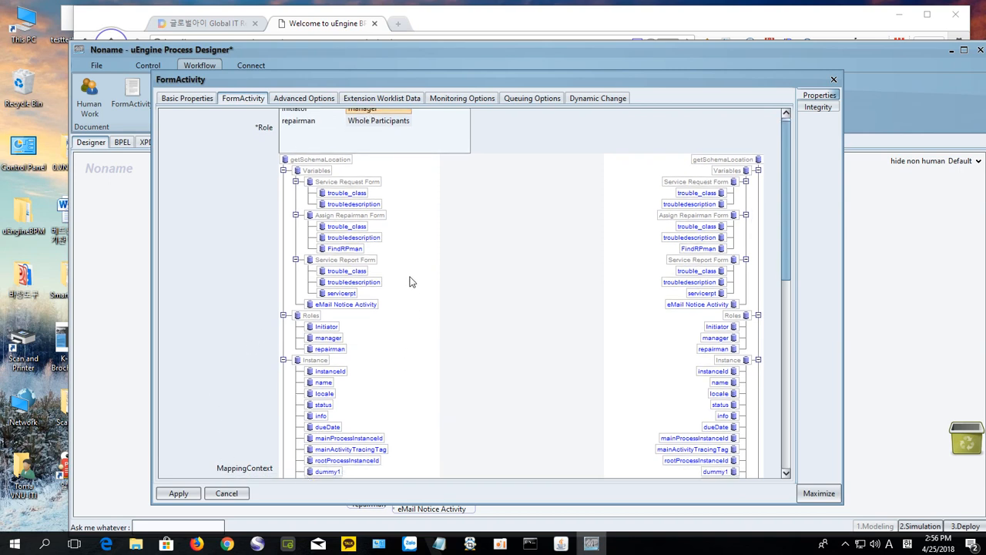
pyautogui.scroll(1, 597, 339)
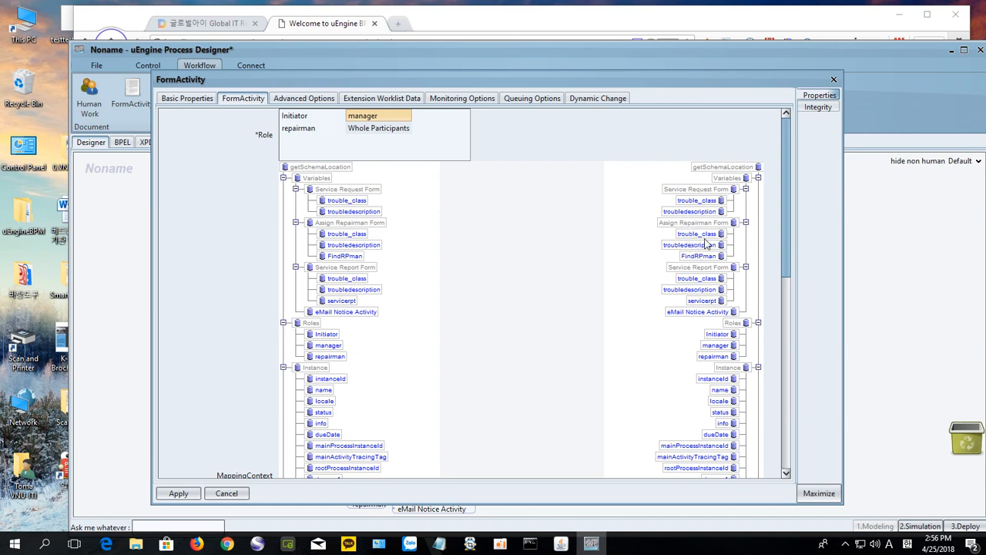
# Step: Map trouble_class and troubledescription into Assign Repairman Form, and the repairman role to FindRPman
pyautogui.click(359, 203)
pyautogui.moveTo(360, 203); pyautogui.dragTo(686, 239)
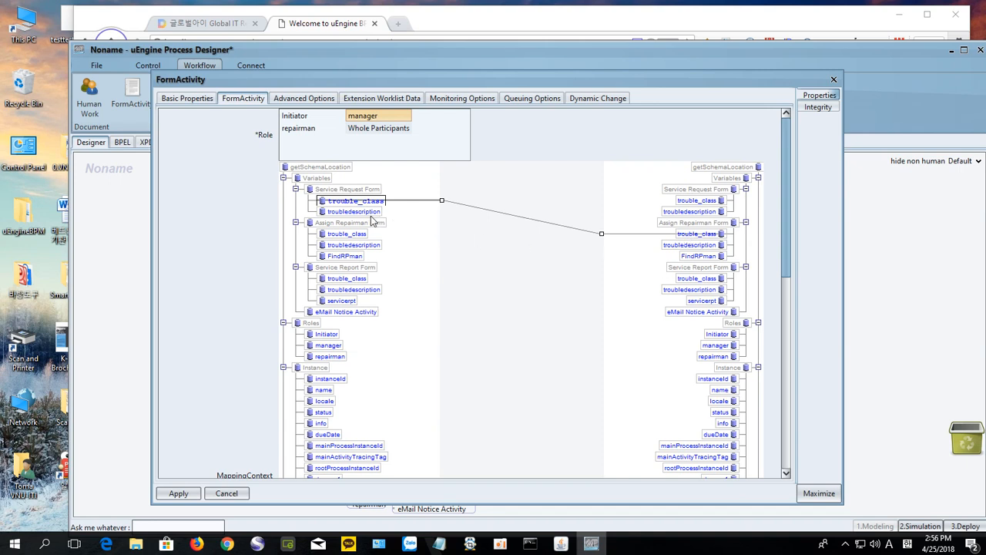
pyautogui.moveTo(366, 213); pyautogui.dragTo(679, 250)
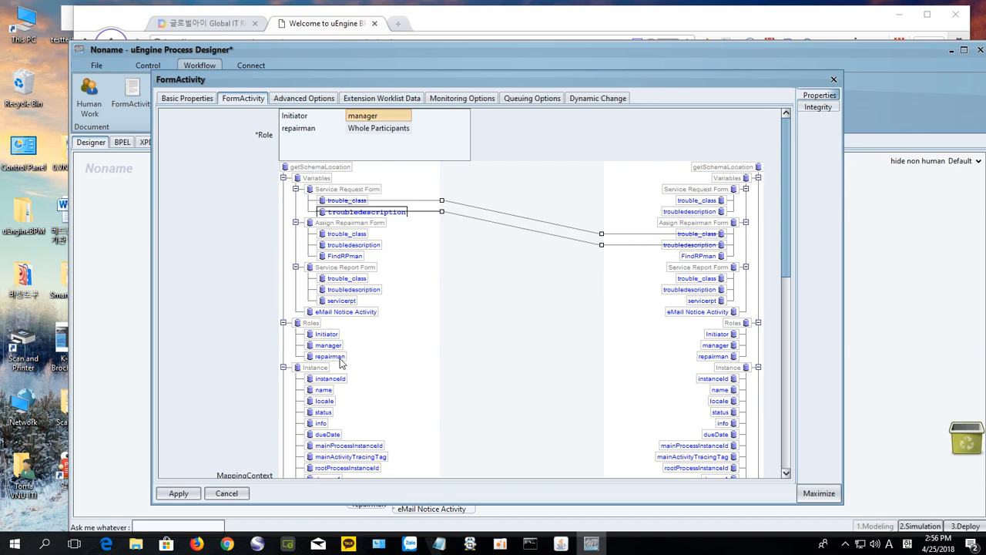
pyautogui.moveTo(340, 363); pyautogui.dragTo(681, 256)
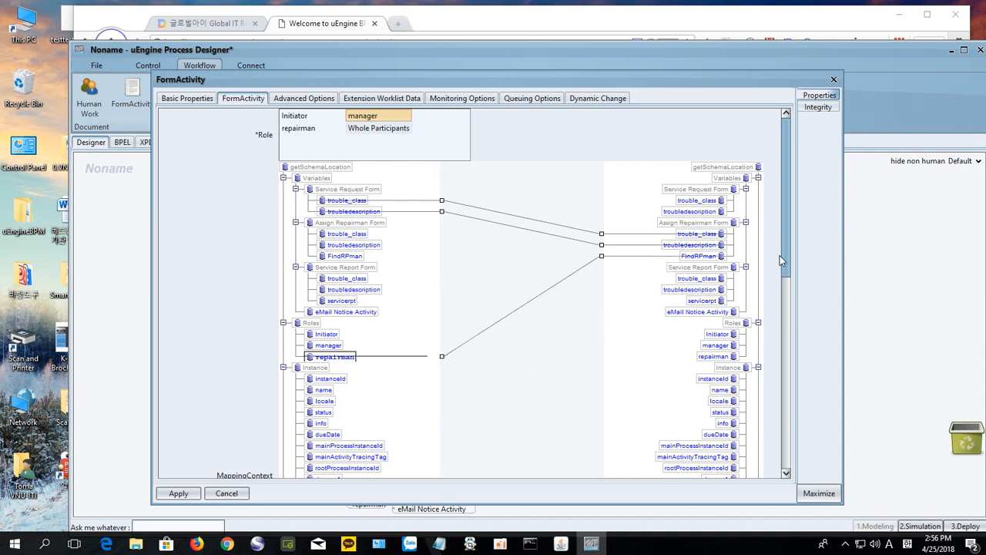
pyautogui.moveTo(782, 259); pyautogui.dragTo(766, 439)
# Step: Set the form context to Assign Repairman Form, apply, and close the properties
pyautogui.click(385, 378)
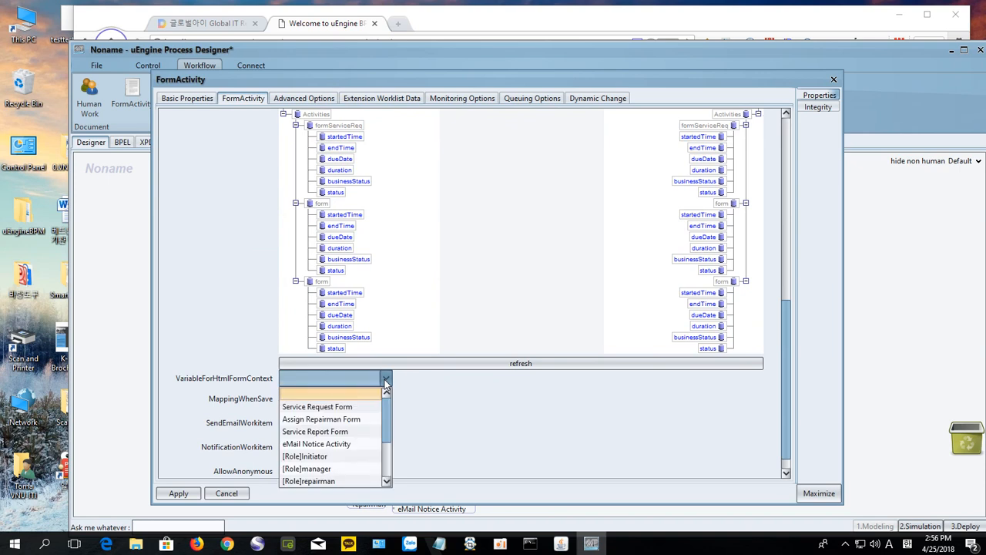
pyautogui.click(352, 421)
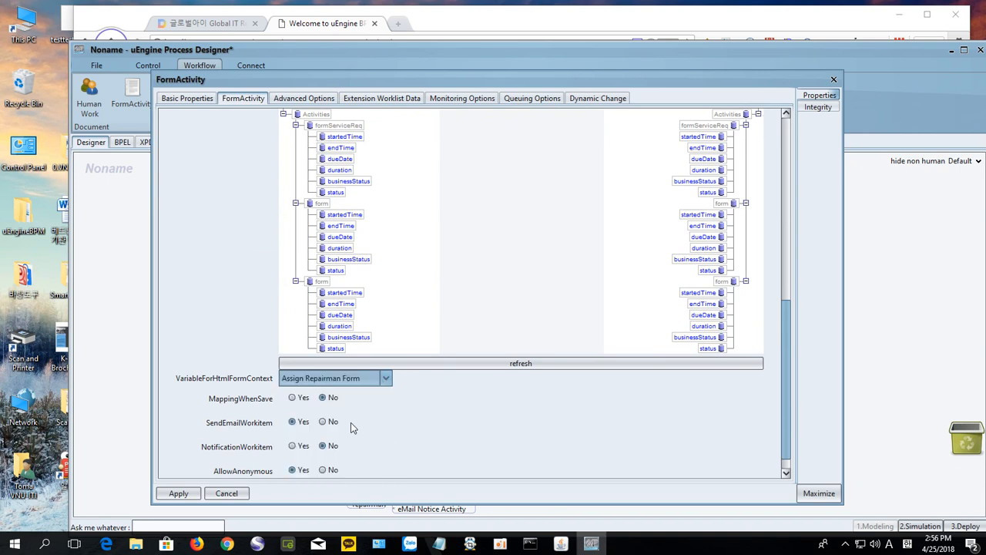
pyautogui.click(183, 498)
pyautogui.click(177, 497)
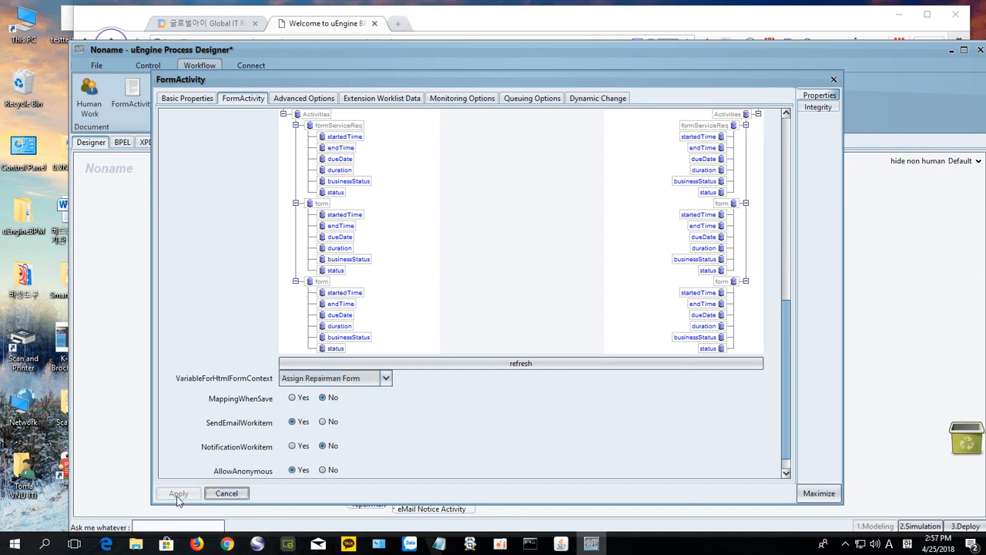
pyautogui.click(834, 80)
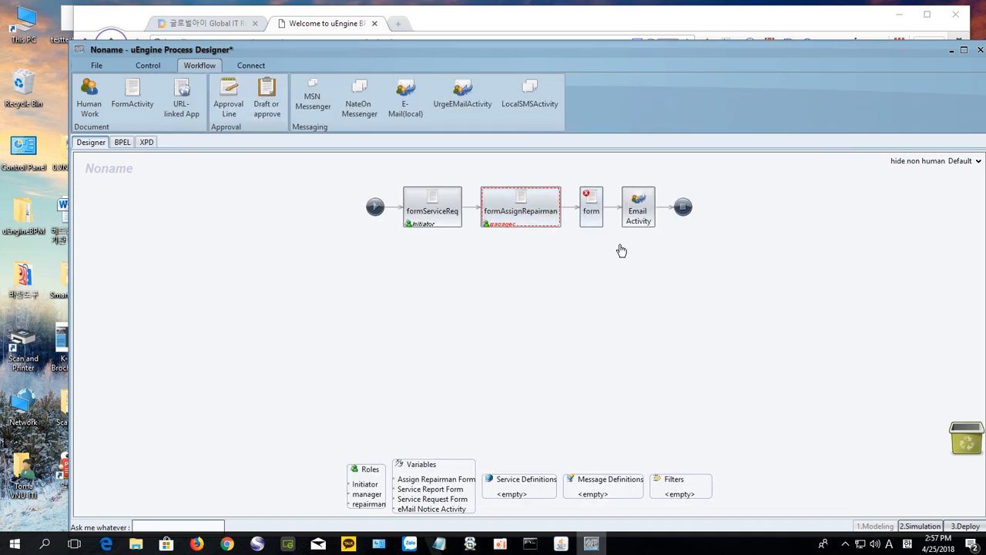
# Step: Append 'Report' to the third form activity's name and select repairman as its role
pyautogui.doubleClick(591, 220)
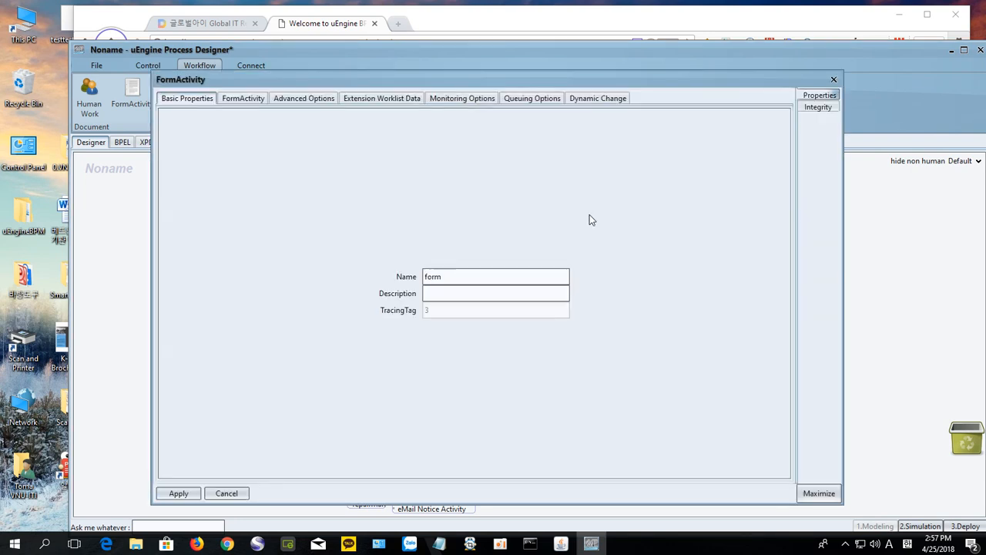
pyautogui.click(452, 279)
pyautogui.write('Report')
pyautogui.click(228, 99)
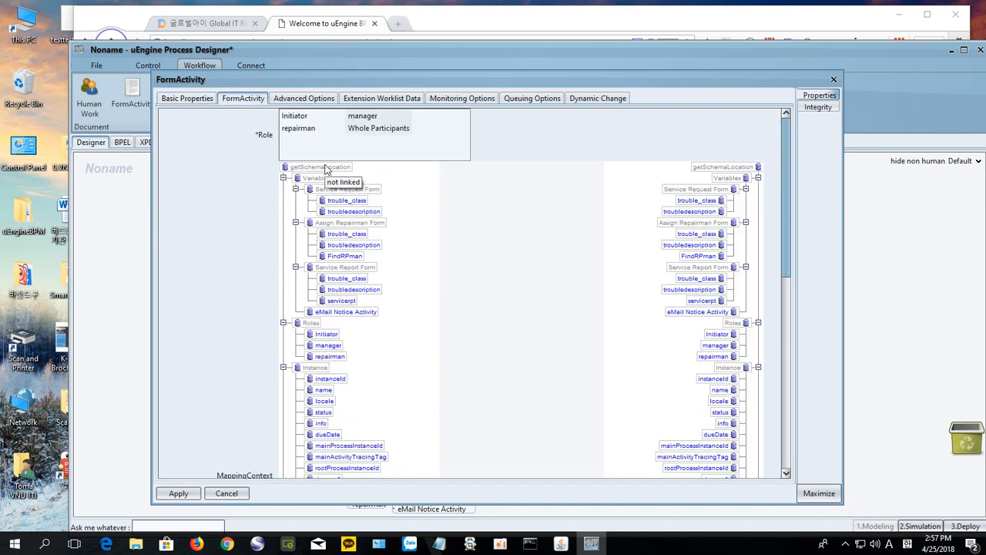
pyautogui.click(293, 132)
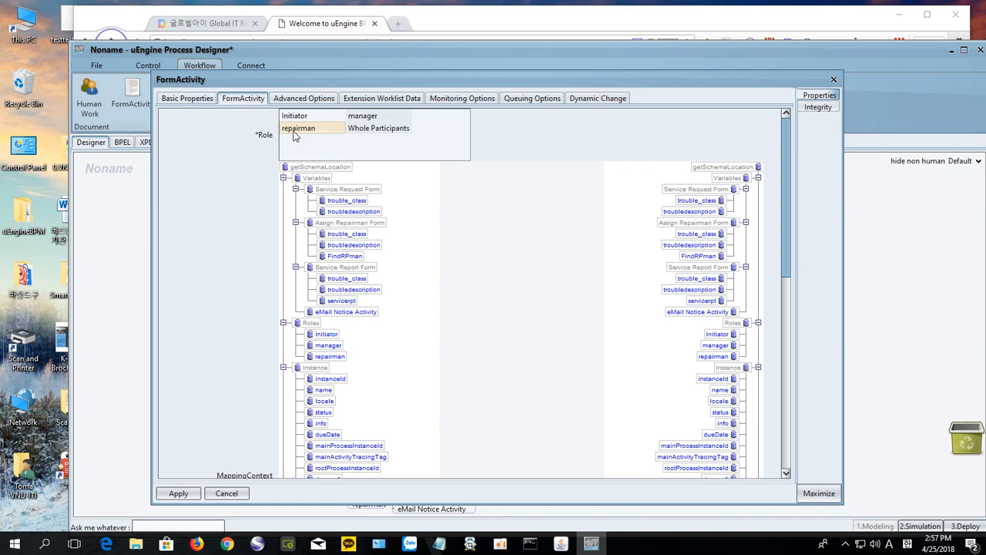
pyautogui.click(294, 135)
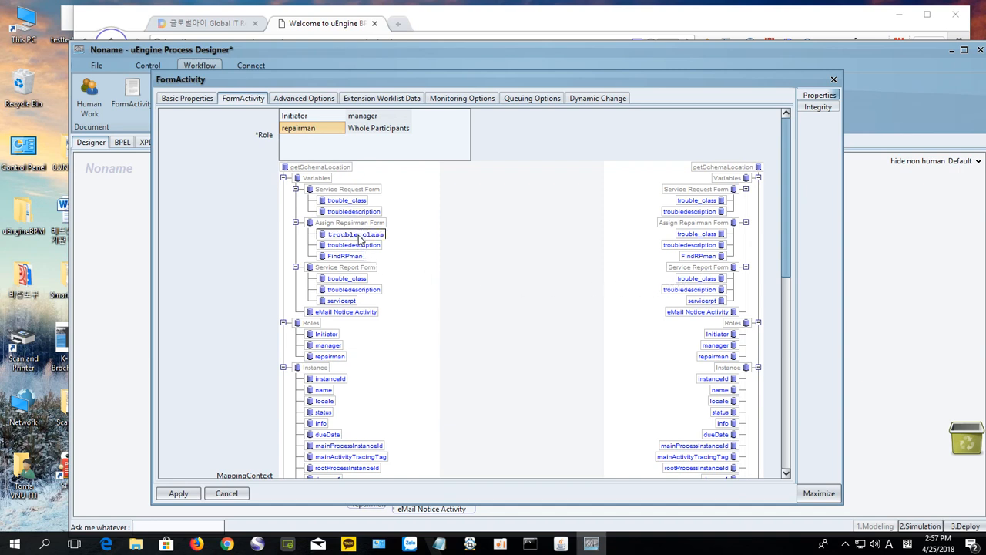
# Step: Link trouble_class and troubledescription to Service Report Form's fields, and servicerpt to eMail Notice Activity
pyautogui.moveTo(359, 238); pyautogui.dragTo(682, 283)
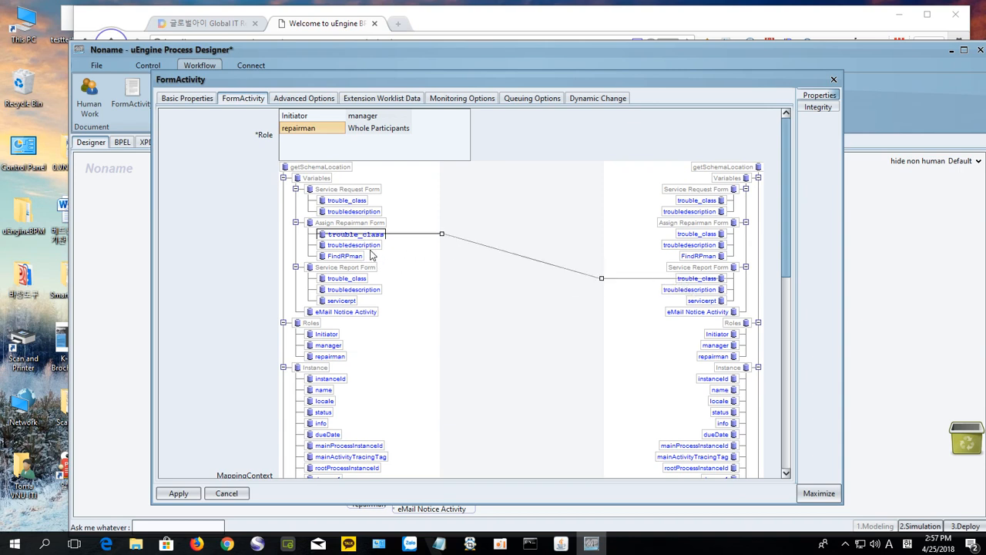
pyautogui.moveTo(373, 249)
pyautogui.mouseDown()
pyautogui.moveTo(623, 299)
pyautogui.moveTo(674, 292)
pyautogui.mouseUp()
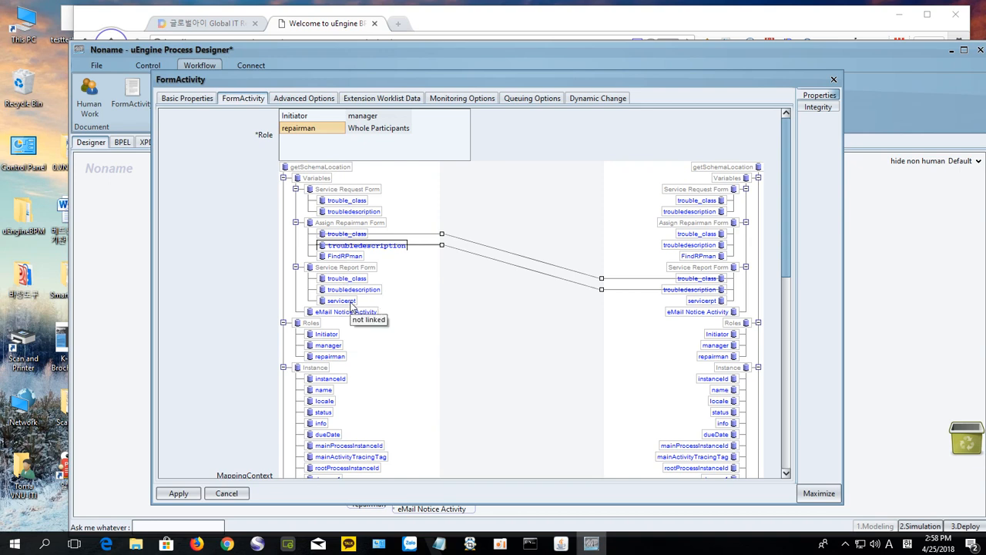
pyautogui.moveTo(351, 305); pyautogui.dragTo(693, 312)
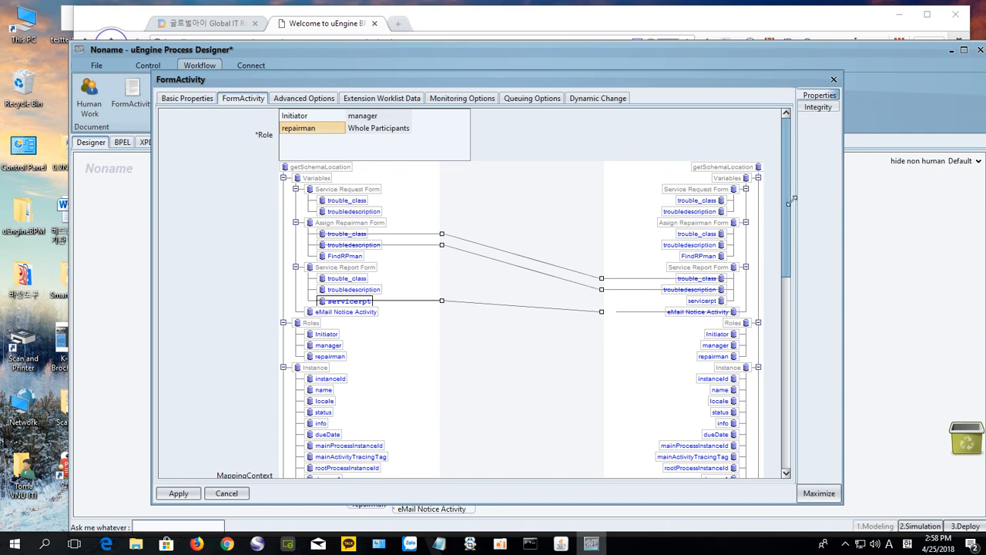
# Step: Set formServiceReport's form context to Service Report Form and apply it
pyautogui.click(823, 496)
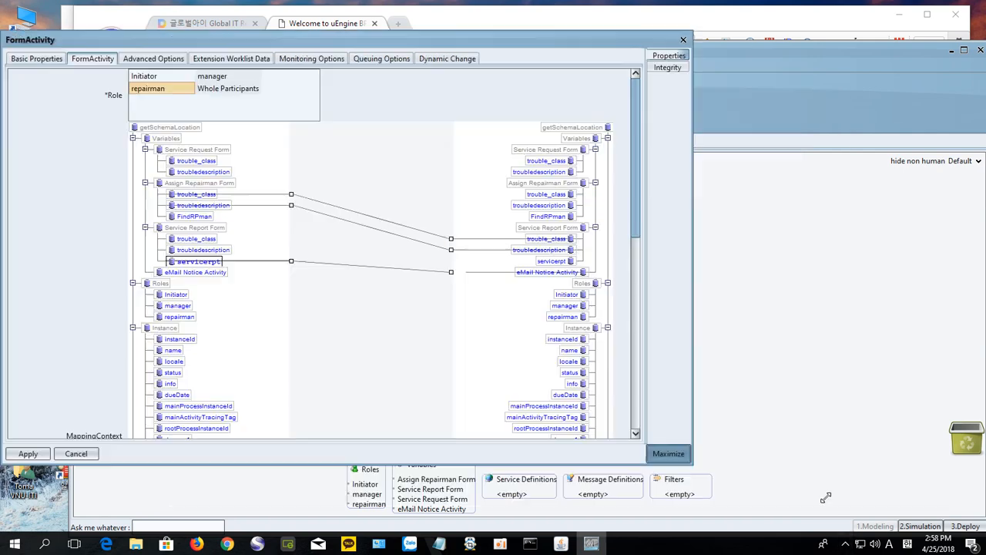
pyautogui.scroll(-2, 413, 433)
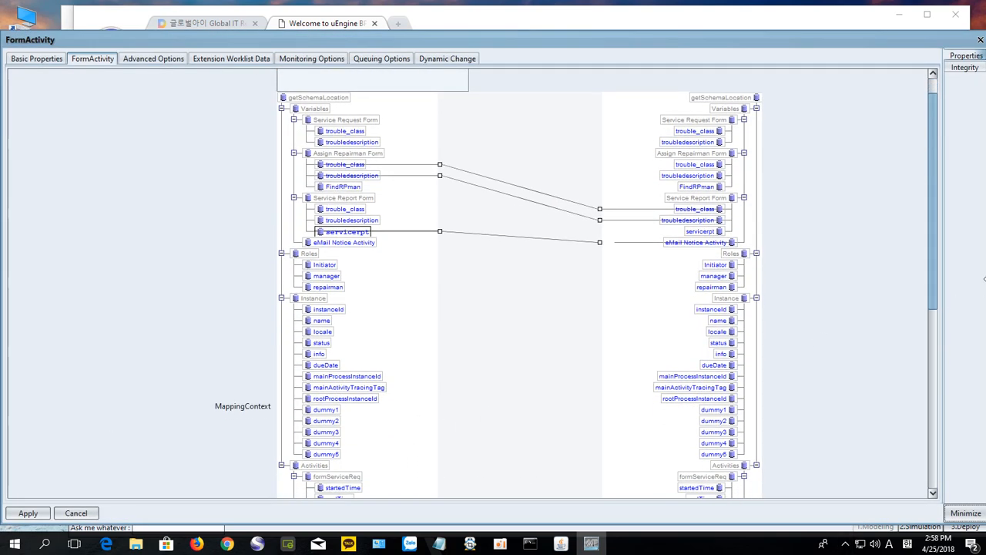
pyautogui.moveTo(935, 283); pyautogui.dragTo(937, 463)
pyautogui.click(407, 390)
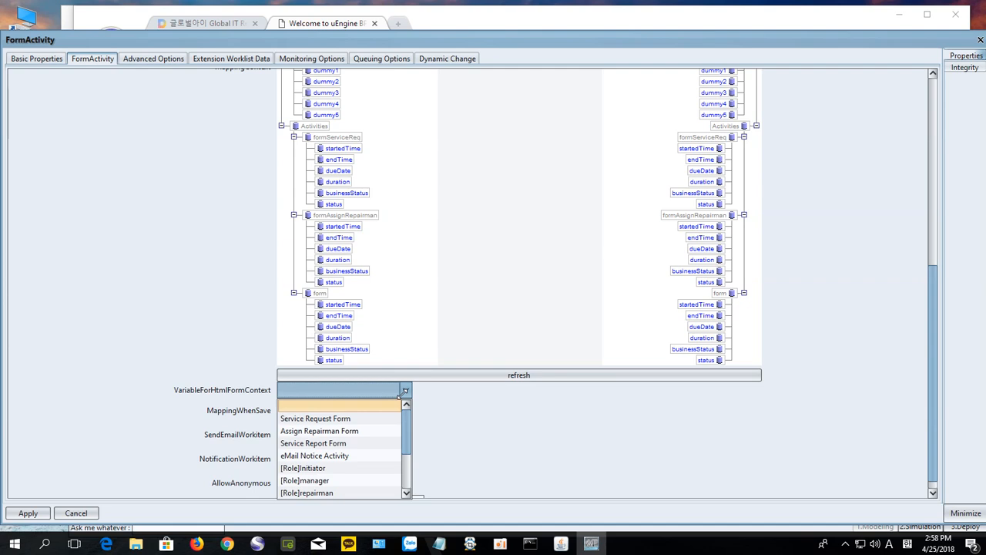
pyautogui.click(385, 443)
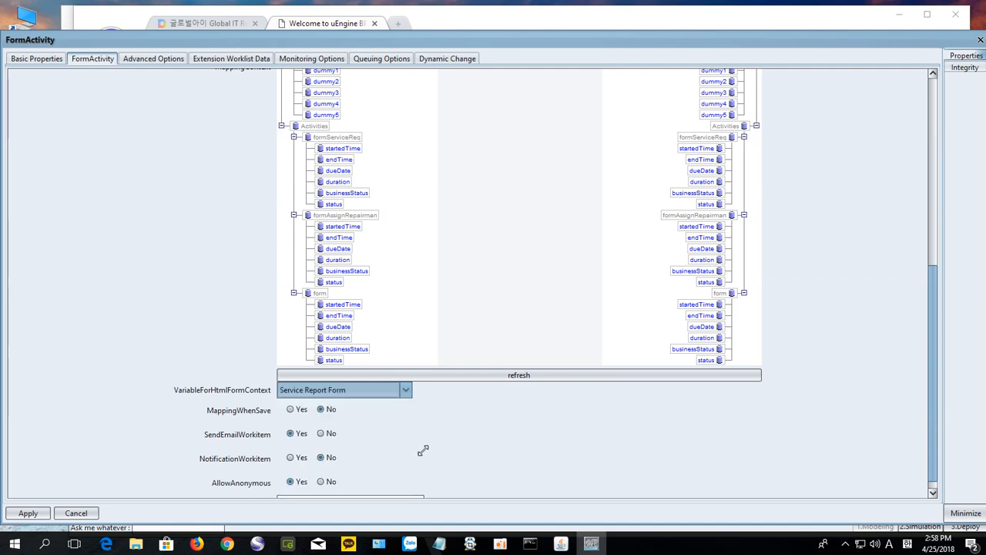
pyautogui.scroll(-1, 423, 449)
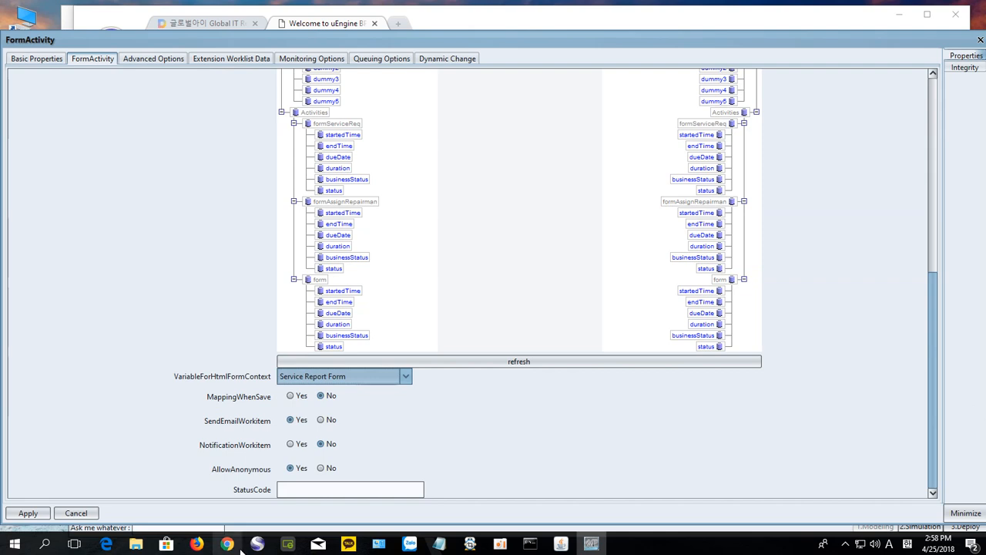
pyautogui.click(964, 514)
pyautogui.click(171, 491)
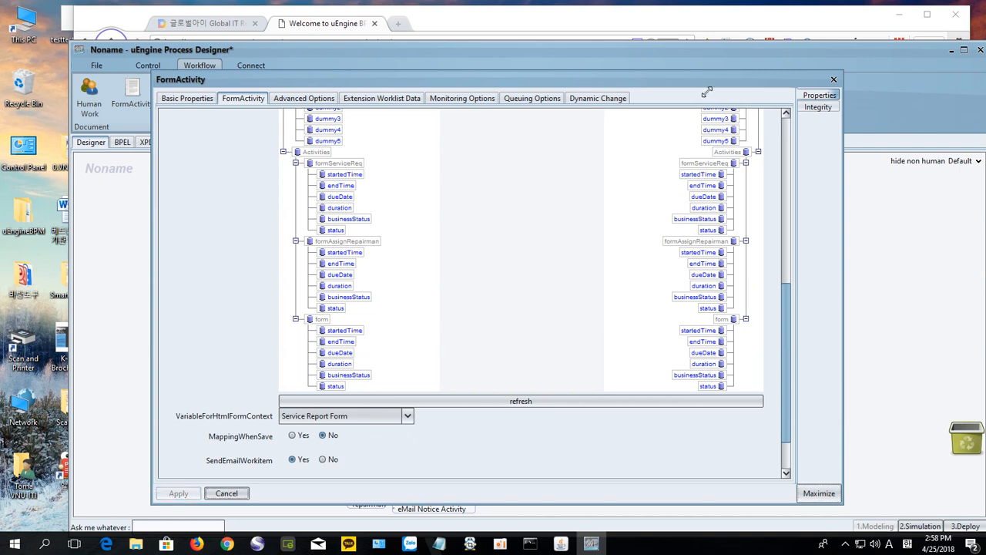
# Step: Close the activity properties and select eMailnotice in the process variables list
pyautogui.click(834, 80)
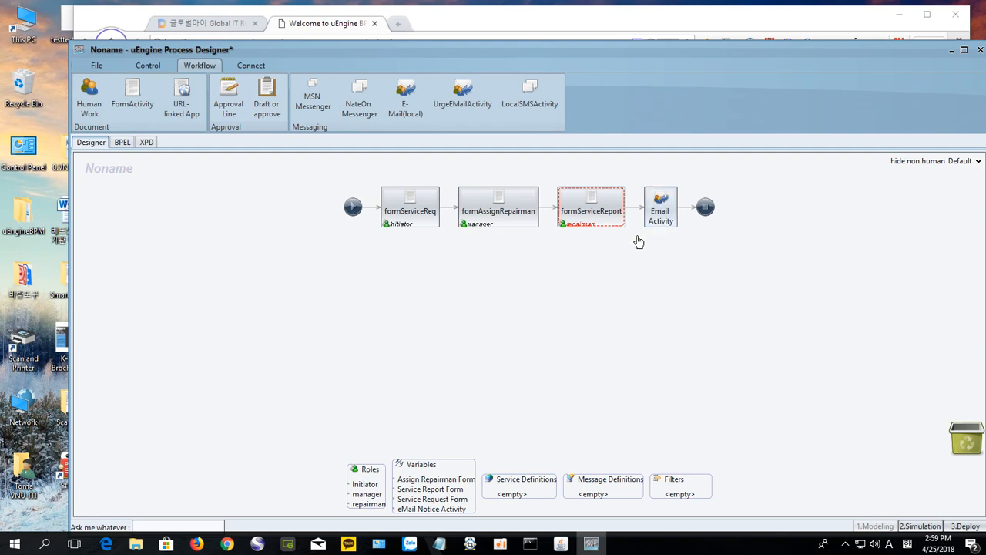
pyautogui.doubleClick(422, 467)
pyautogui.click(409, 285)
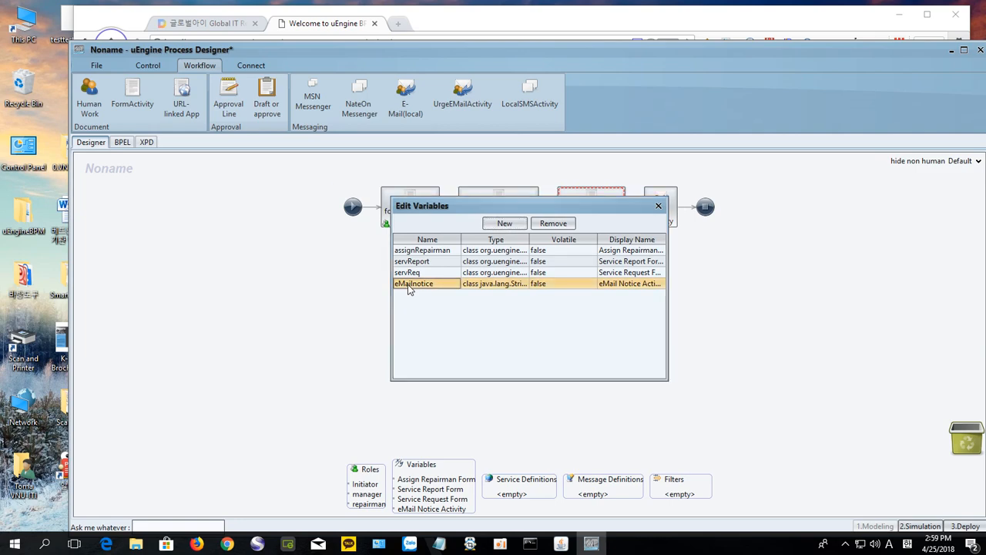
# Step: Check eMailnotice is a Text variable shown as eMail Notice Activity, confirm, and close the list
pyautogui.doubleClick(409, 285)
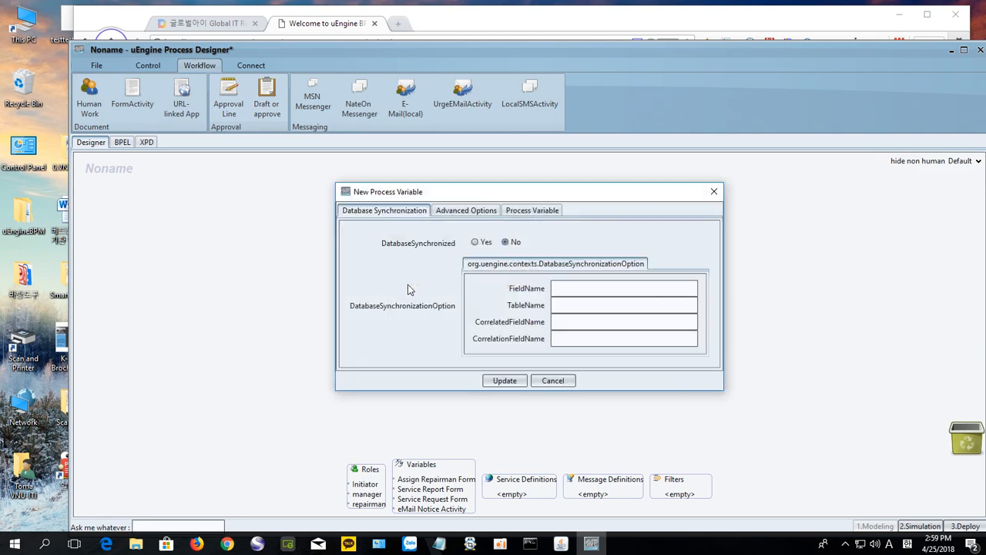
pyautogui.click(534, 214)
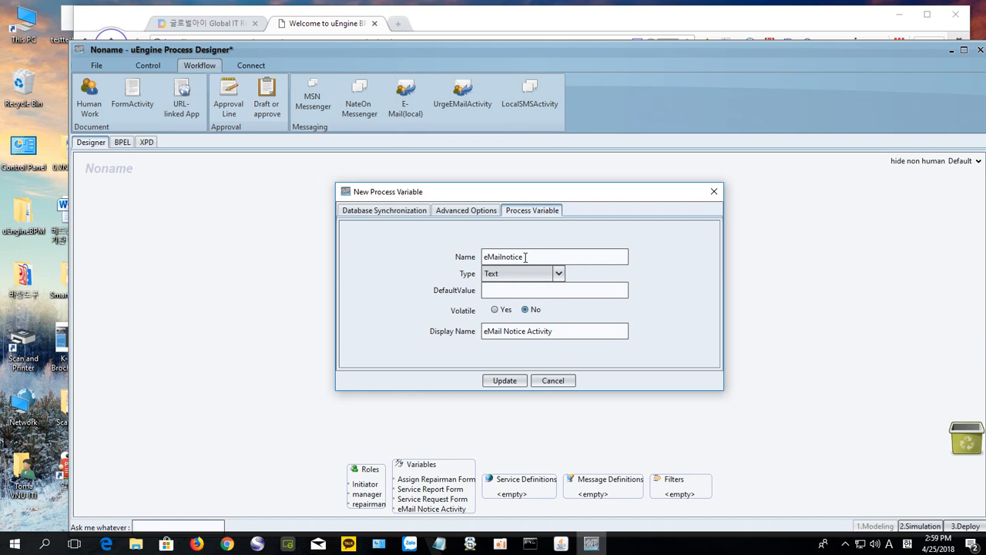
pyautogui.moveTo(525, 257); pyautogui.dragTo(486, 257)
pyautogui.press('Return')
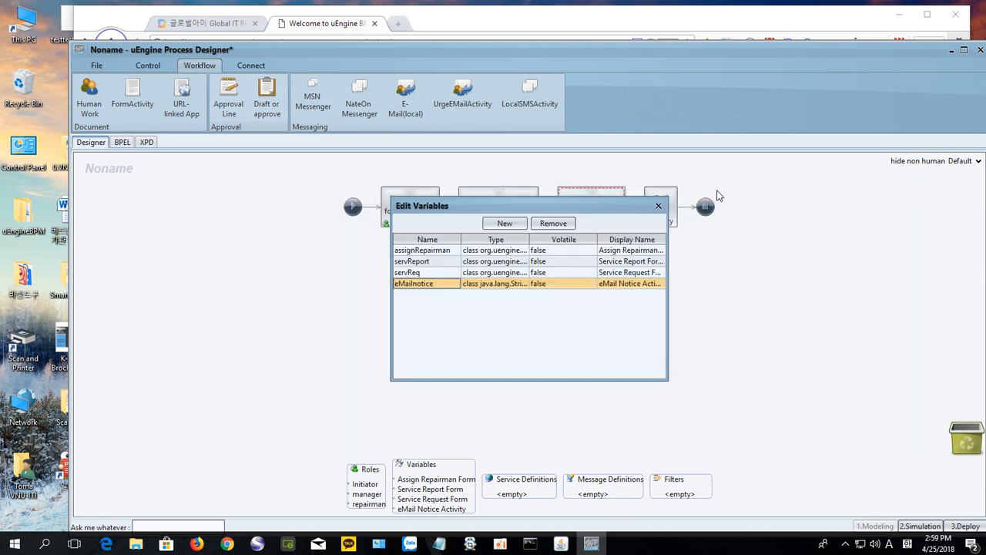
pyautogui.click(658, 207)
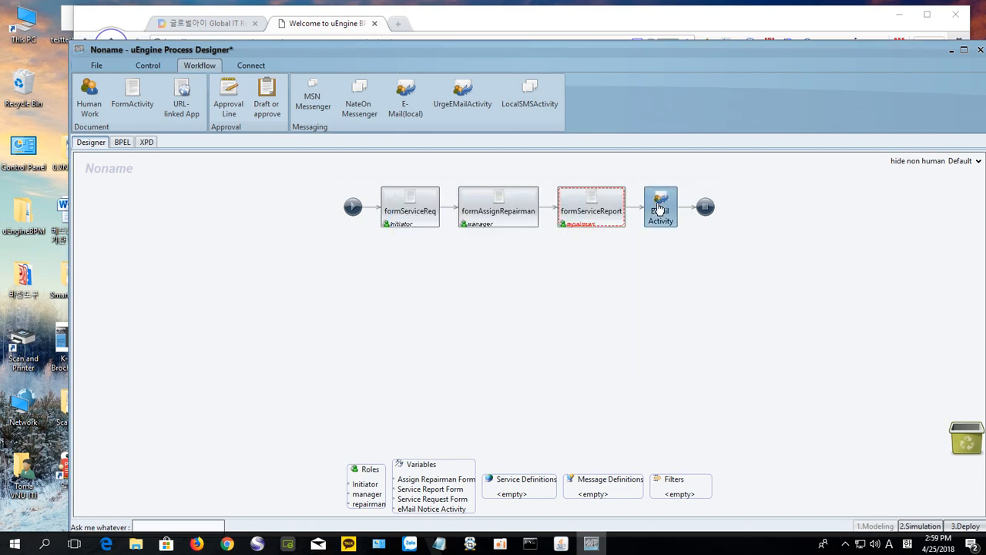
# Step: Insert 'Notice' into the Email Activity's name so it reads Email Notice Activity
pyautogui.doubleClick(657, 214)
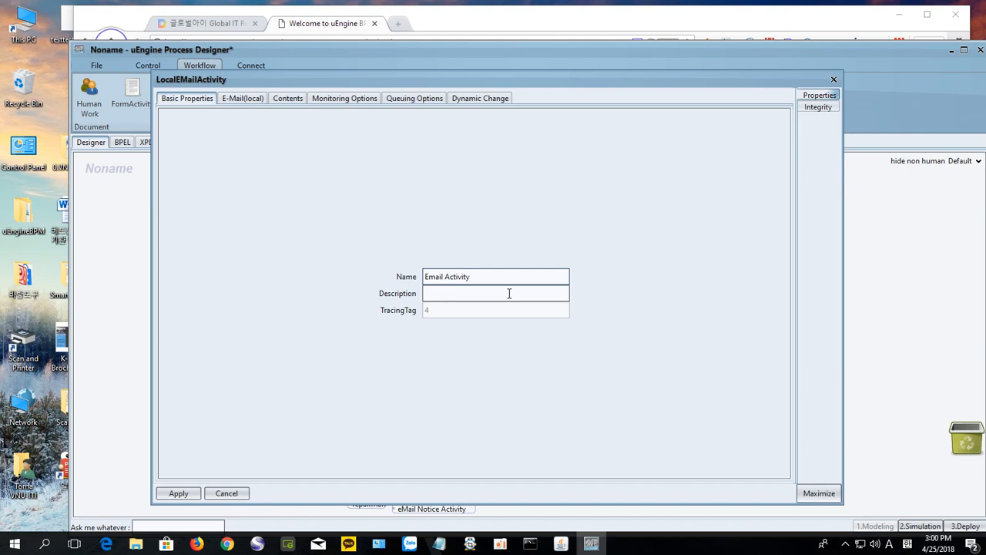
pyautogui.press('Left')
pyautogui.press('Left')
pyautogui.press('Left')
pyautogui.press('Left')
pyautogui.press('Left')
pyautogui.press('Left')
pyautogui.press('Left')
pyautogui.press('Left')
pyautogui.write('Notice')
# Step: Give the email the title Service Report, the admin sender address, and recipient role Initiator
pyautogui.click(241, 98)
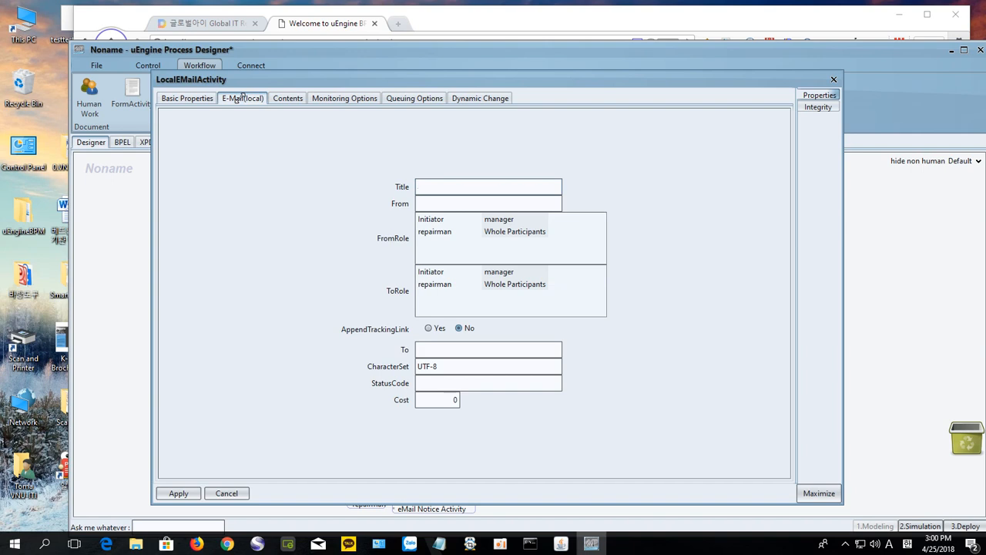
pyautogui.click(424, 186)
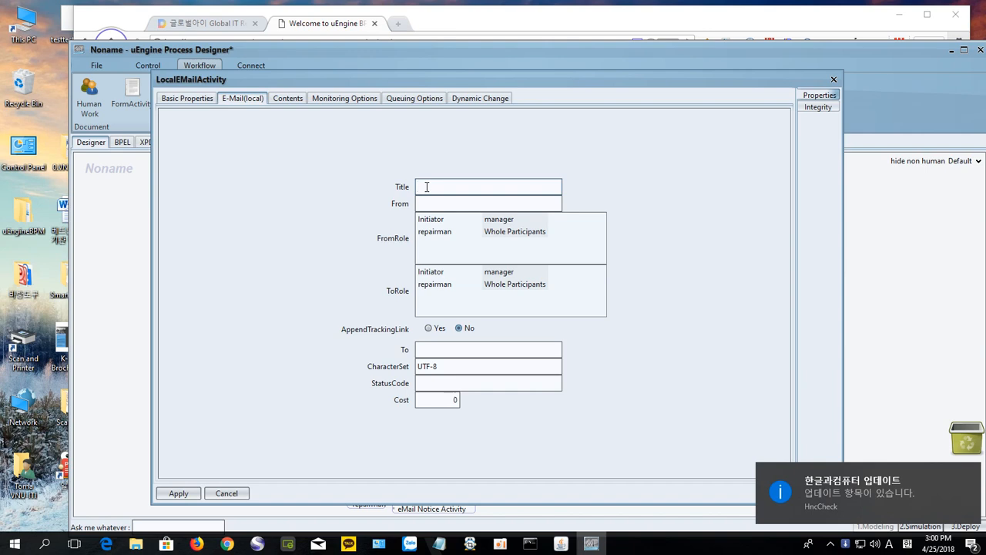
pyautogui.write('Service')
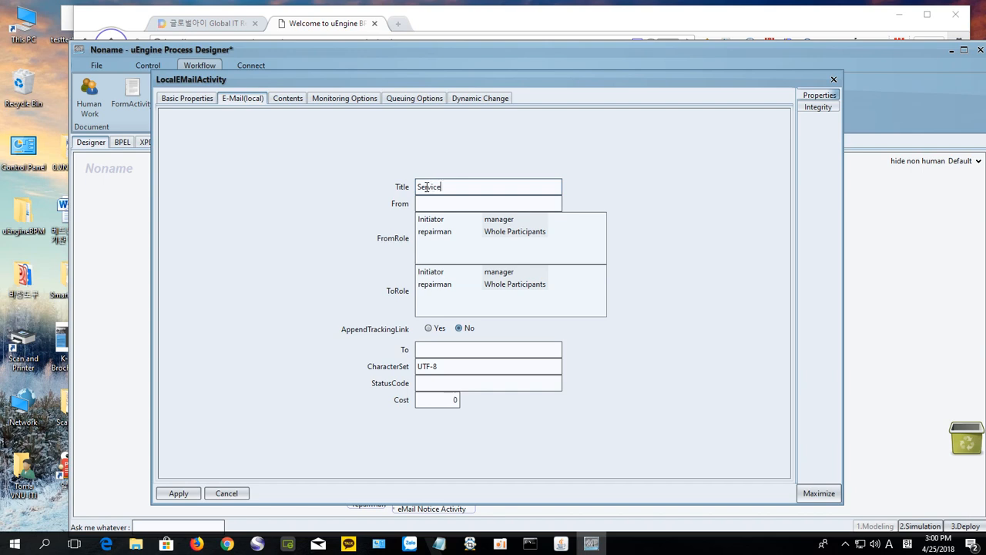
pyautogui.write(' R')
pyautogui.write('e')
pyautogui.write('port')
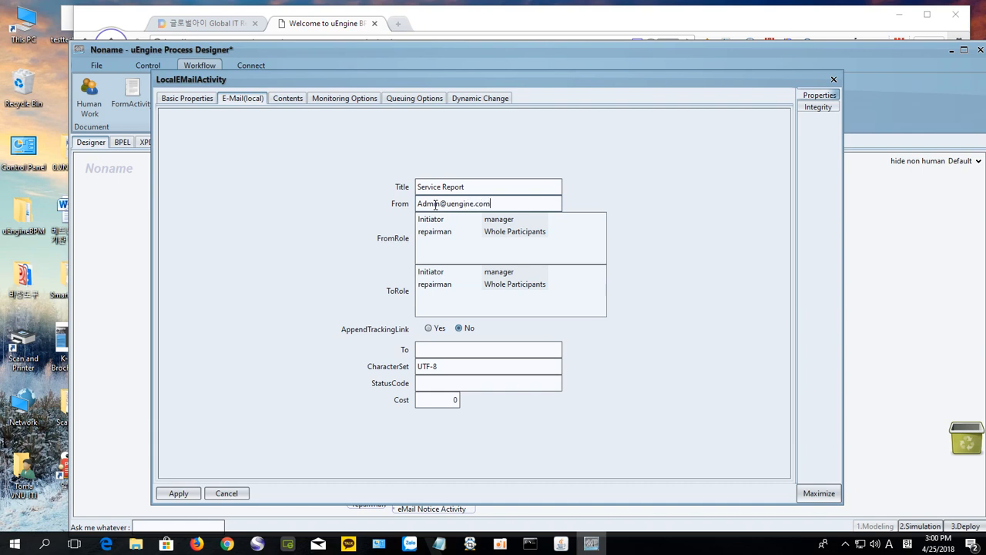
pyautogui.click(431, 271)
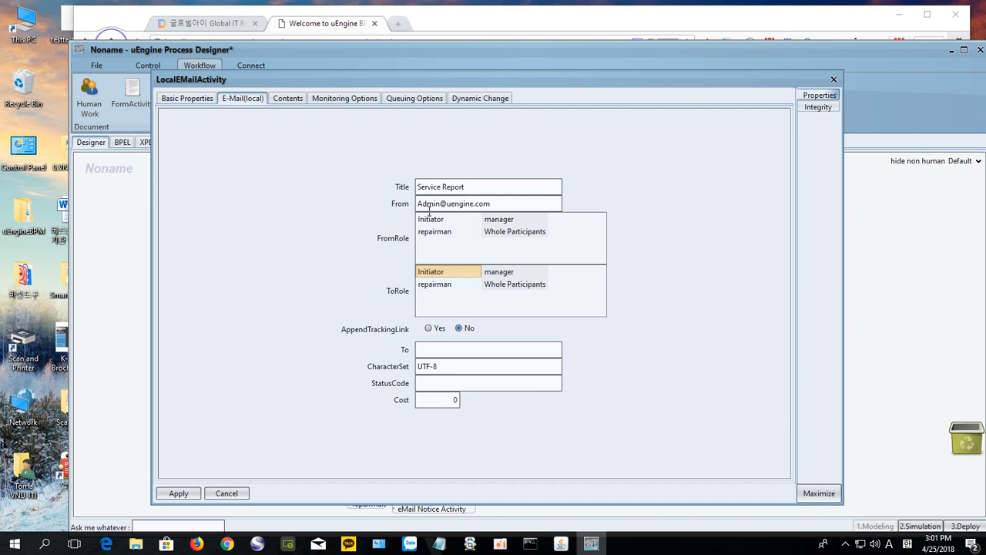
# Step: Write the email body 'Please follow up below service report <br> <%eMailnotice%>', apply, and close
pyautogui.click(288, 99)
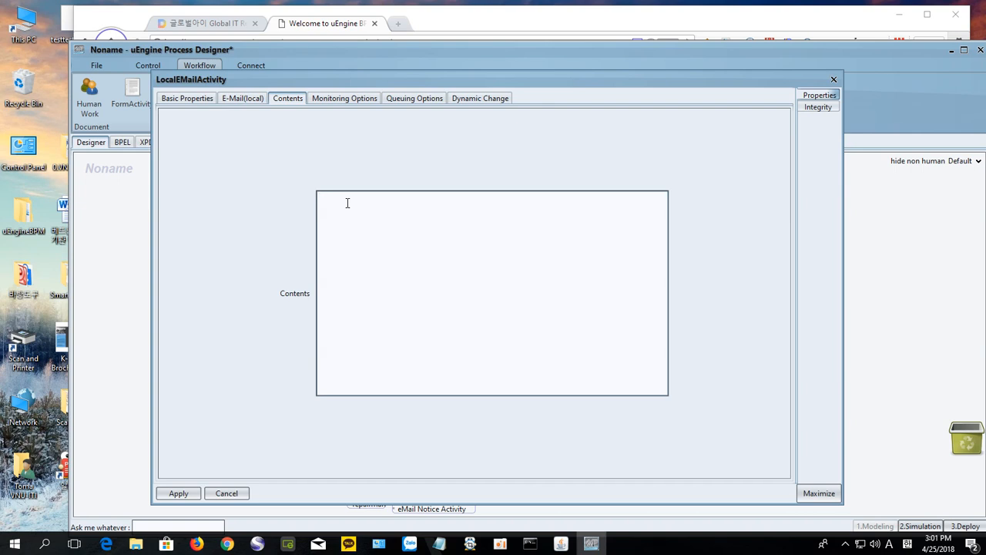
pyautogui.write('Please follow up below')
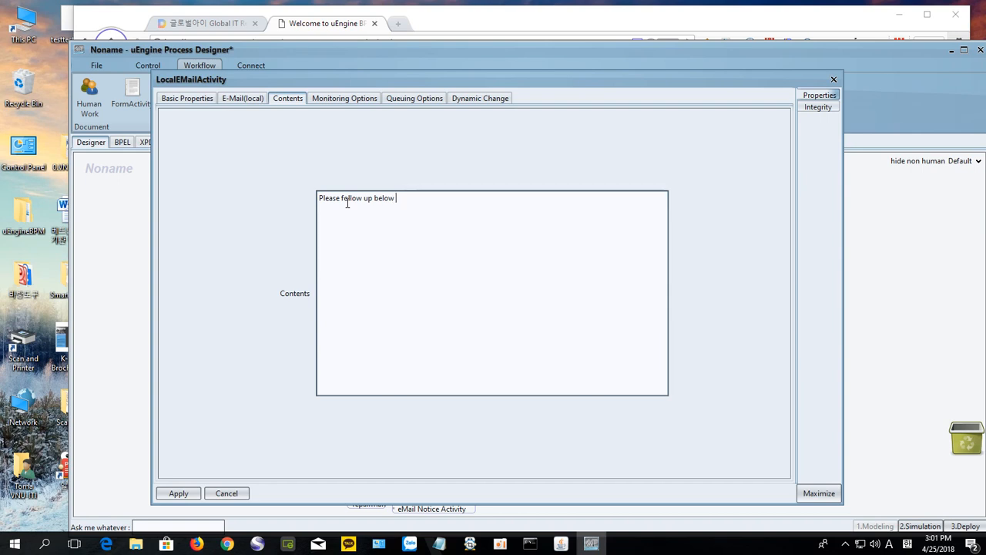
pyautogui.write(' ser')
pyautogui.write('vice ')
pyautogui.write('report')
pyautogui.write('<')
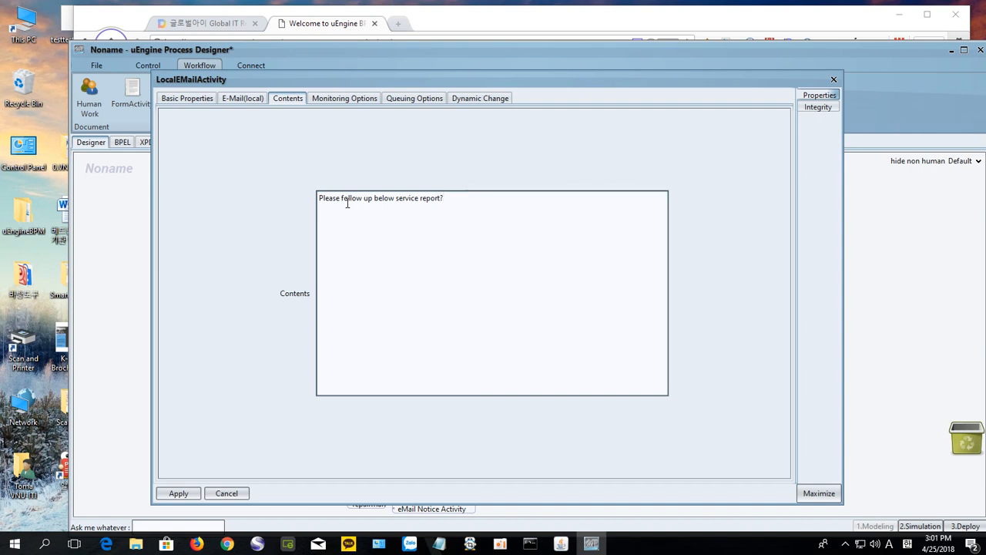
pyautogui.write(' <')
pyautogui.write('be')
pyautogui.write('>')
pyautogui.press('BackSpace')
pyautogui.write('> <%eMailnotice%>')
pyautogui.click(181, 494)
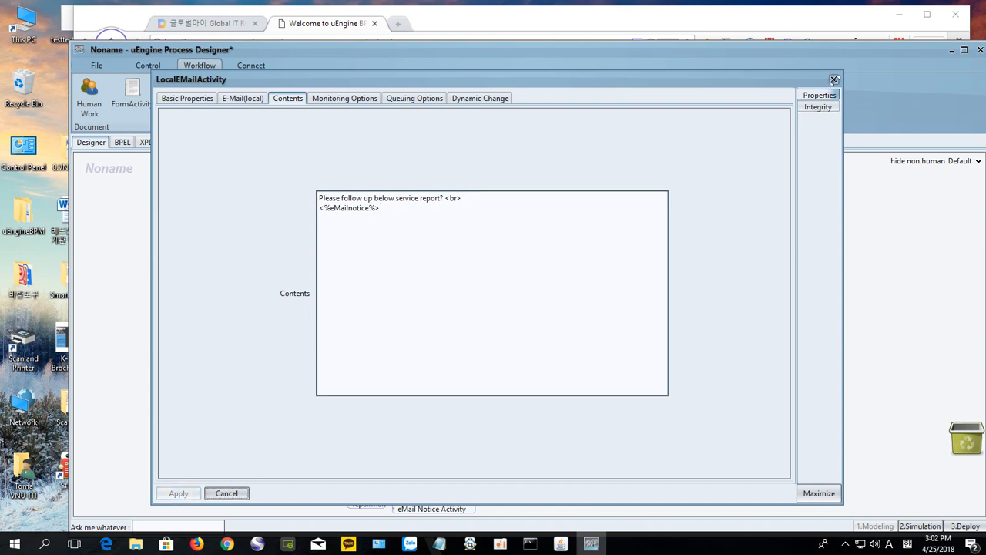
pyautogui.click(834, 79)
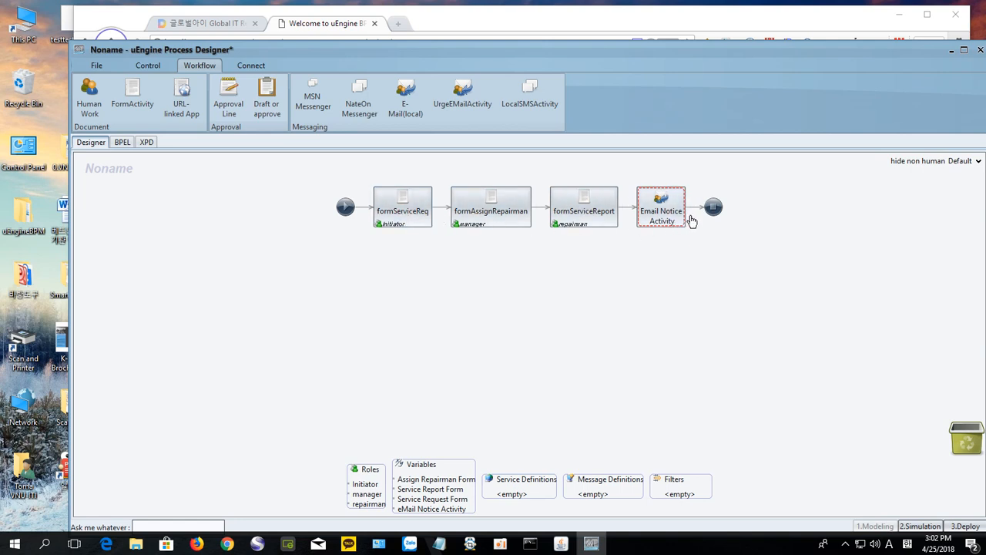
# Step: Deploy the process as 'Service Request (from)' with alias servReqFrm and acknowledge the success message
pyautogui.moveTo(797, 56); pyautogui.dragTo(778, 42)
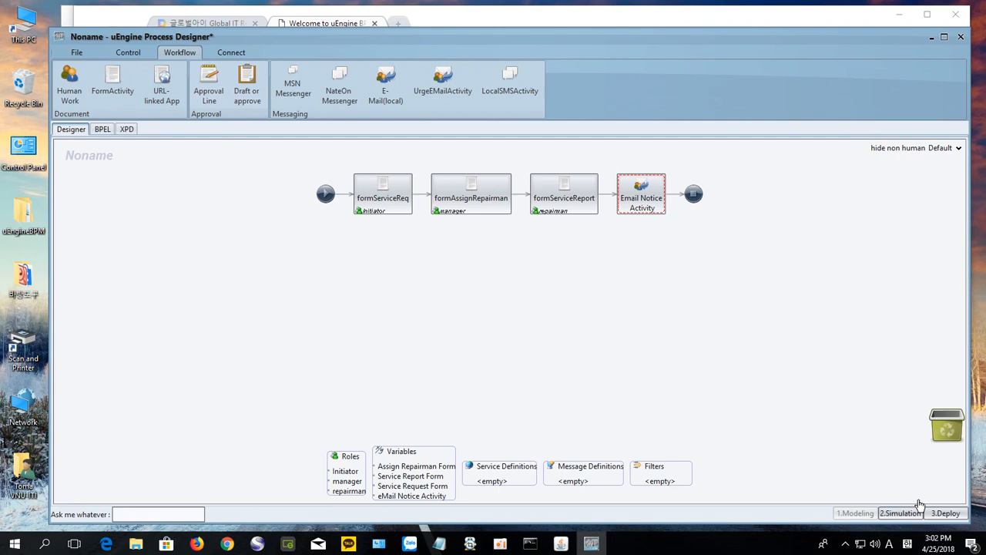
pyautogui.click(948, 514)
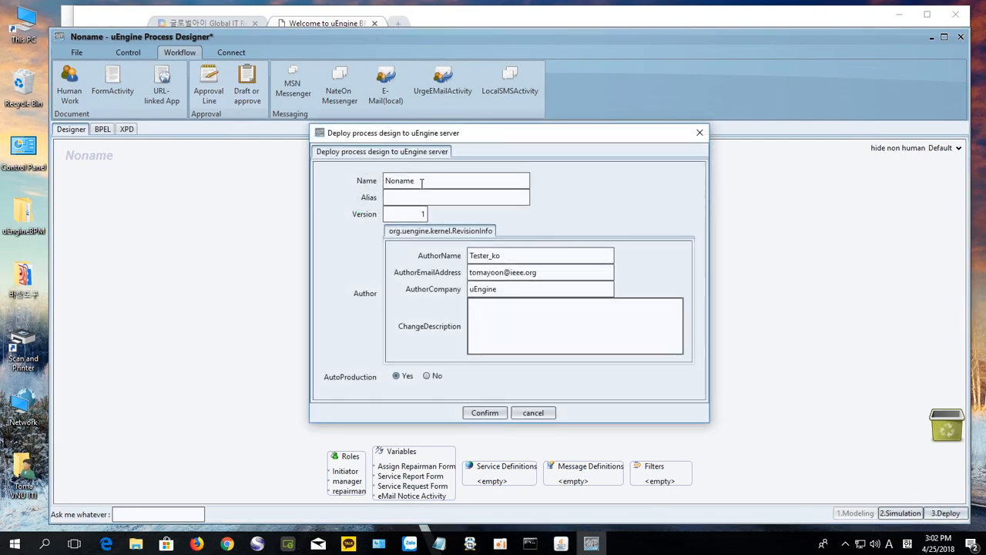
pyautogui.moveTo(418, 182); pyautogui.dragTo(386, 180)
pyautogui.write('Serv')
pyautogui.write('icr')
pyautogui.write('e Re')
pyautogui.write('quest')
pyautogui.write(' F')
pyautogui.press('BackSpace')
pyautogui.write('(from)')
pyautogui.click(388, 198)
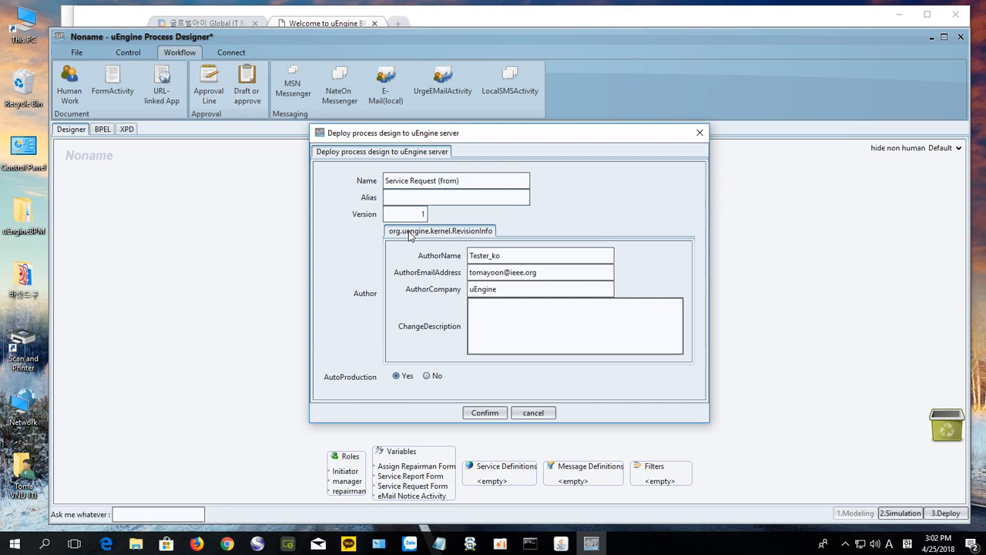
pyautogui.write('servReqFrm')
pyautogui.click(487, 414)
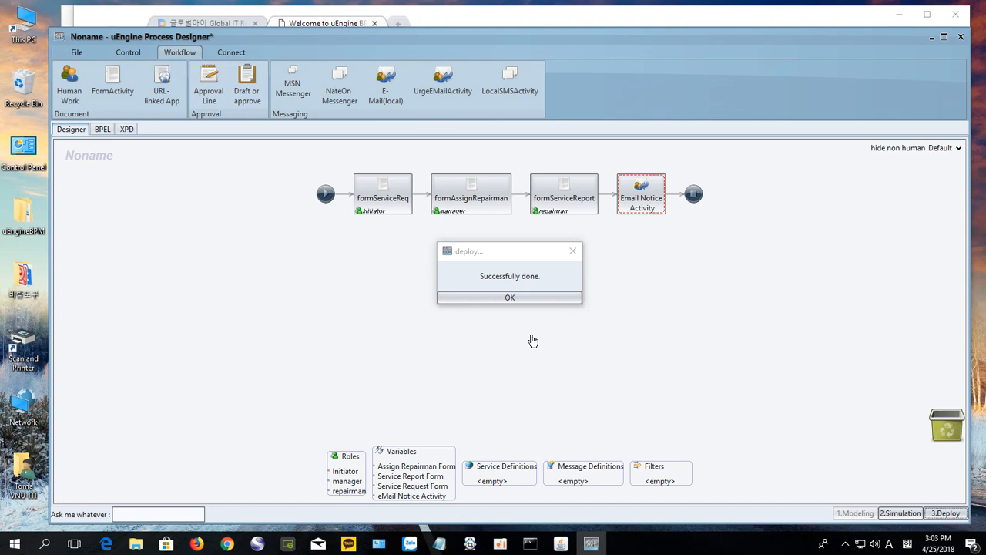
pyautogui.click(530, 301)
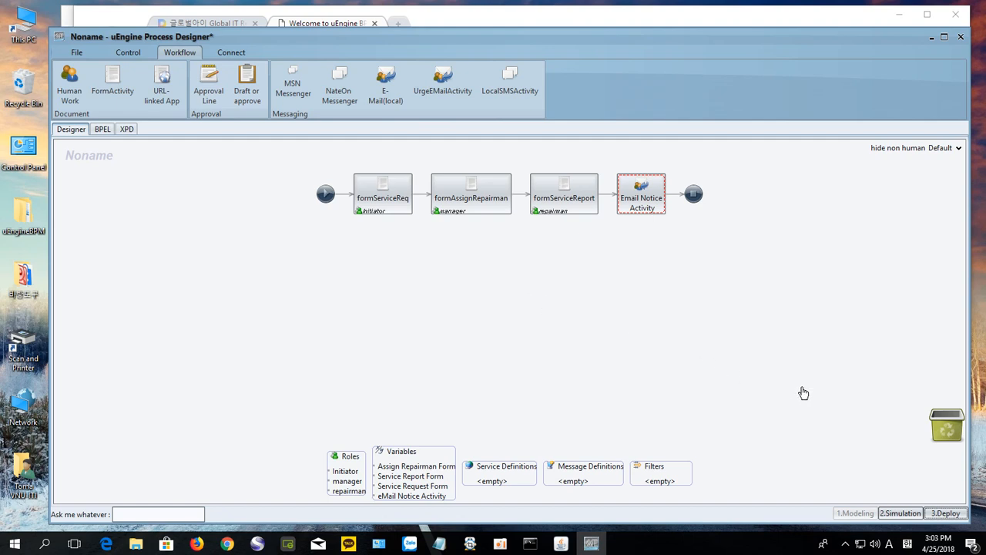
# Step: Close the designer, refresh the tutorial-w17 folder, and open the Service Request (from) definition
pyautogui.click(960, 38)
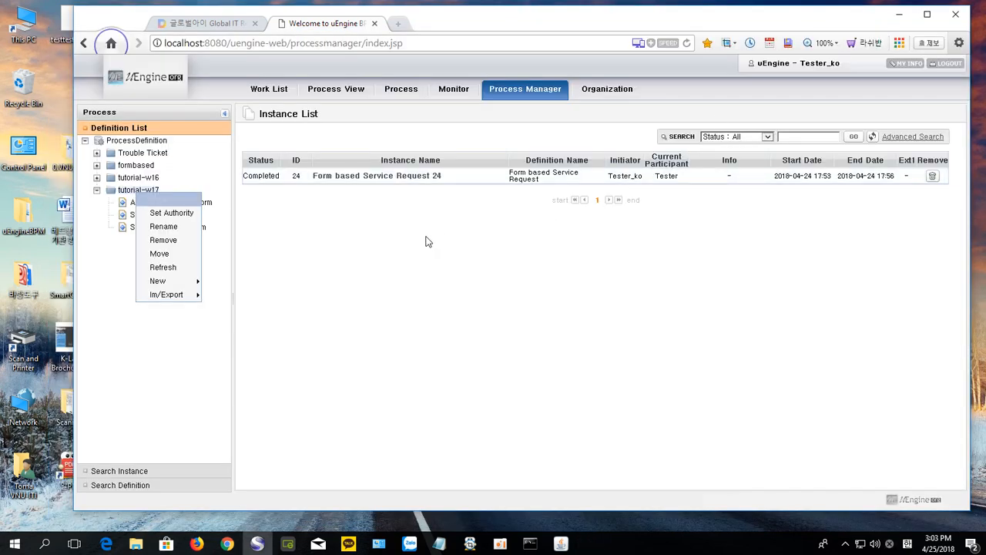
pyautogui.click(116, 351)
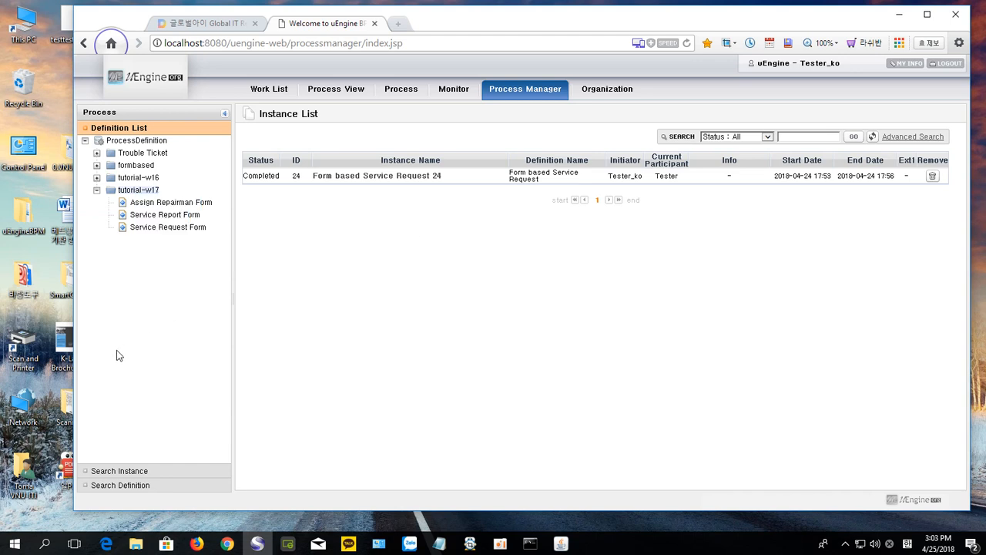
pyautogui.rightClick(138, 193)
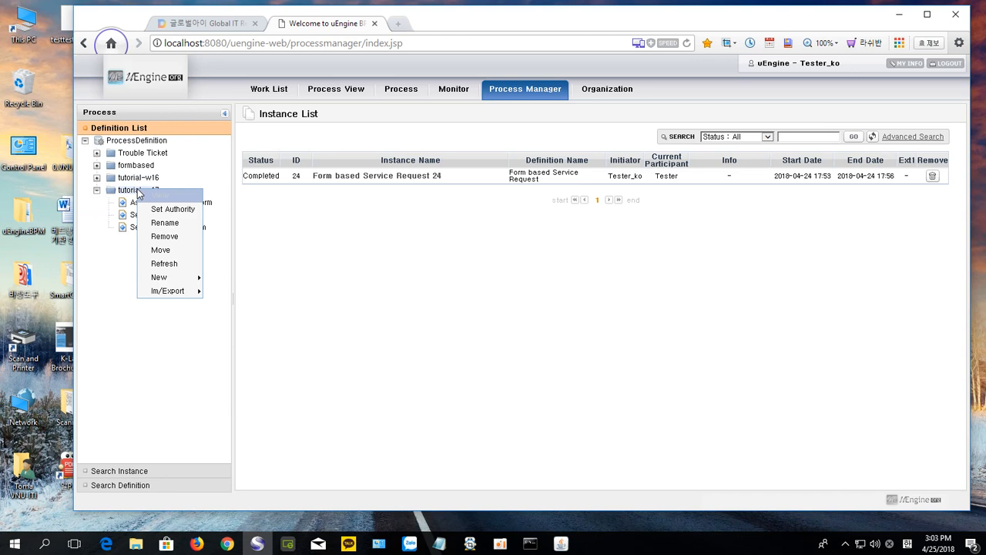
pyautogui.click(172, 264)
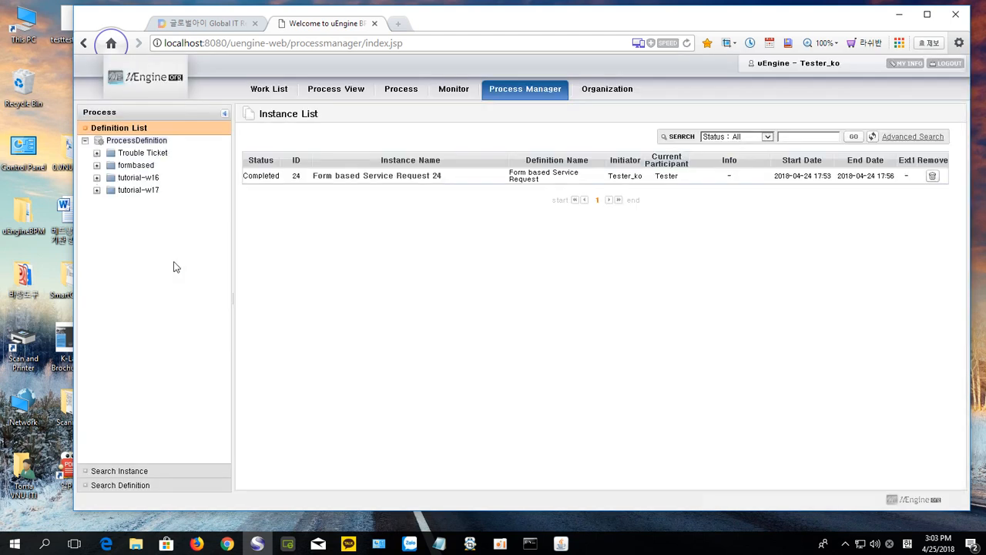
pyautogui.click(96, 191)
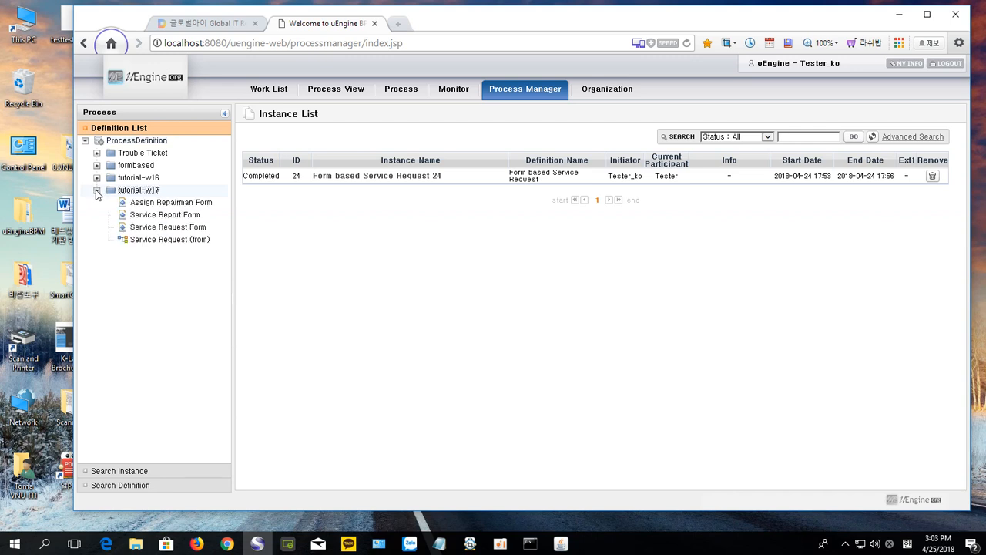
pyautogui.doubleClick(167, 243)
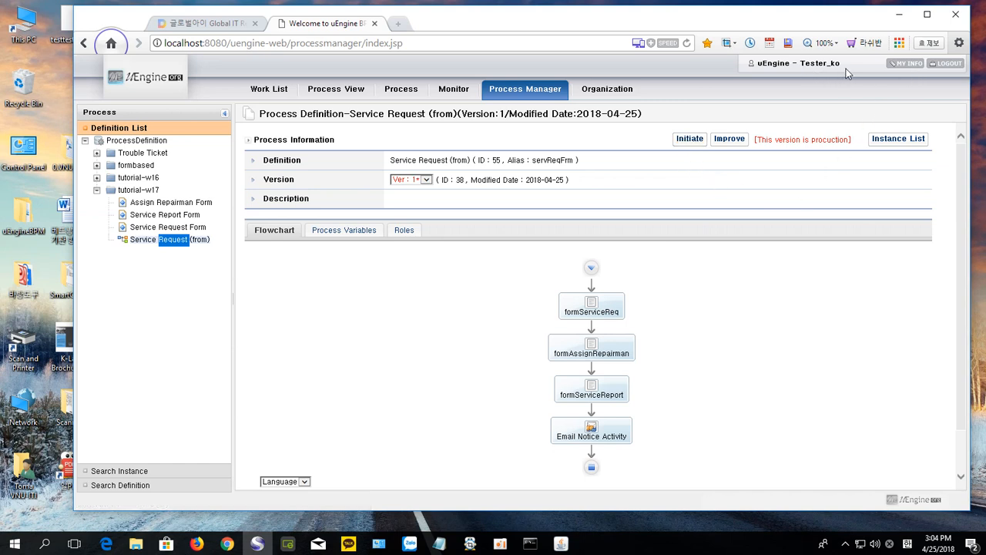
# Step: Start a new instance and fill the request form: Trouble Class software error, description 'sosososososososososo'
pyautogui.click(689, 140)
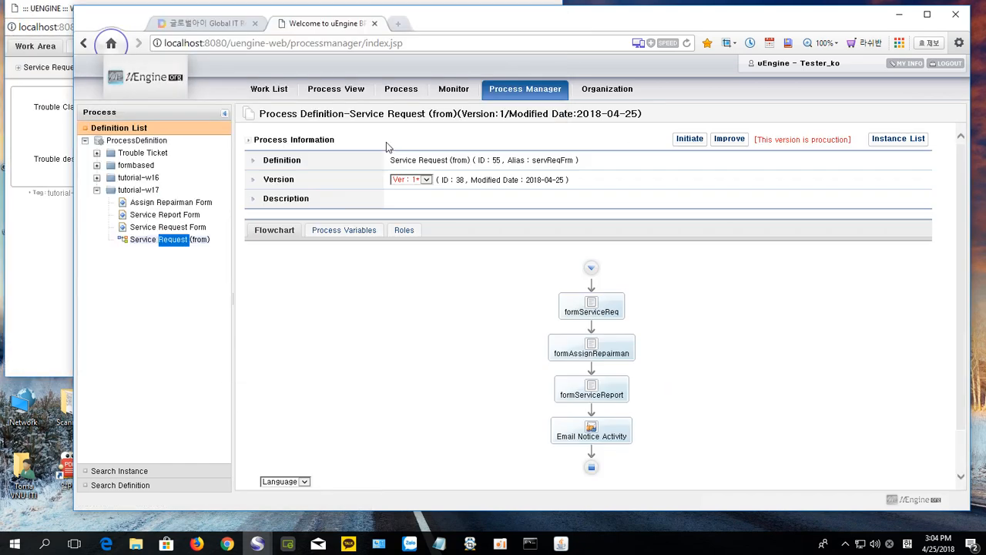
pyautogui.click(52, 277)
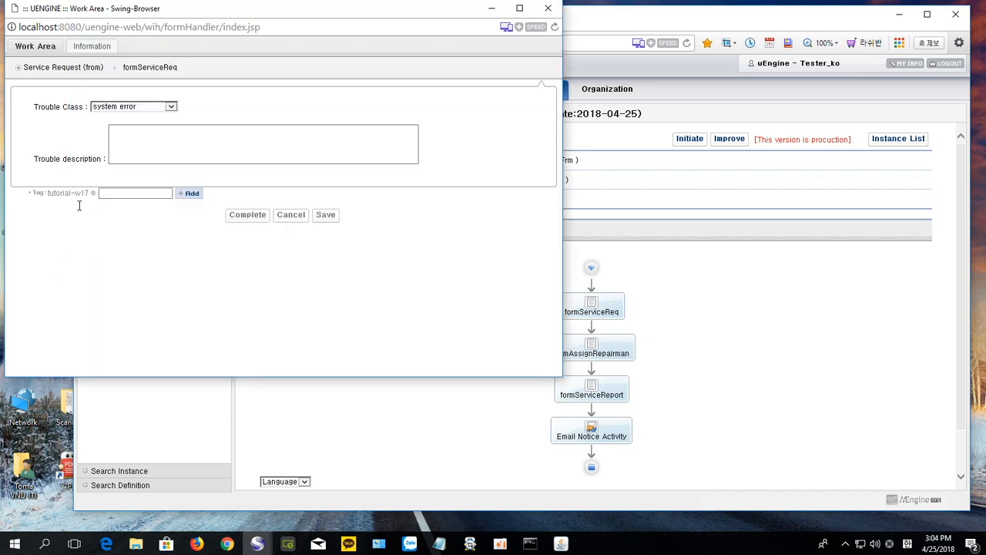
pyautogui.click(133, 159)
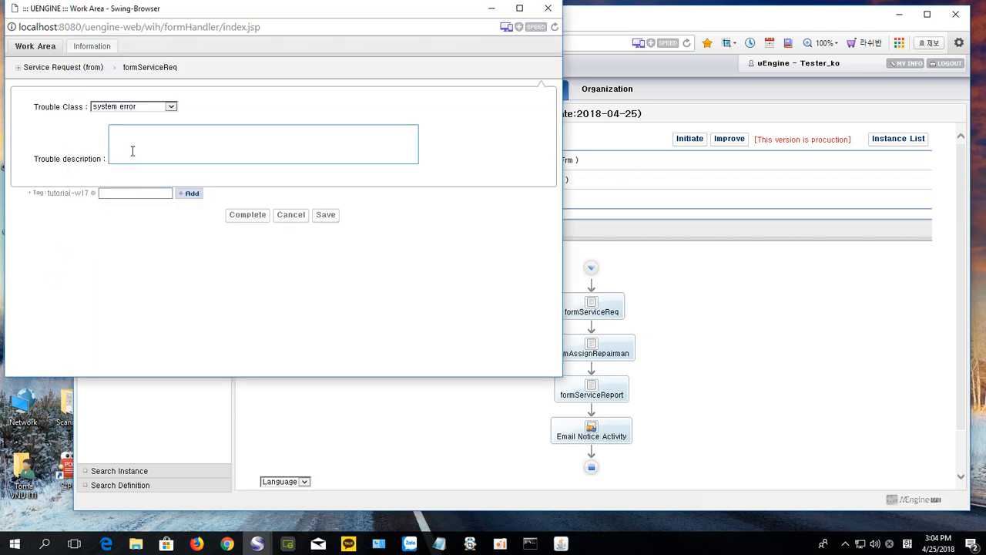
pyautogui.click(171, 108)
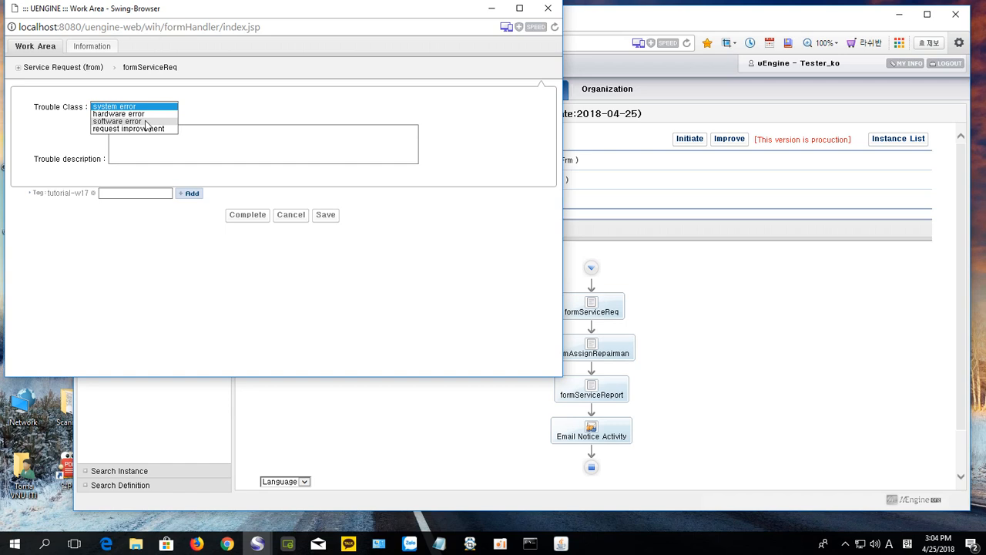
pyautogui.click(147, 122)
pyautogui.click(148, 135)
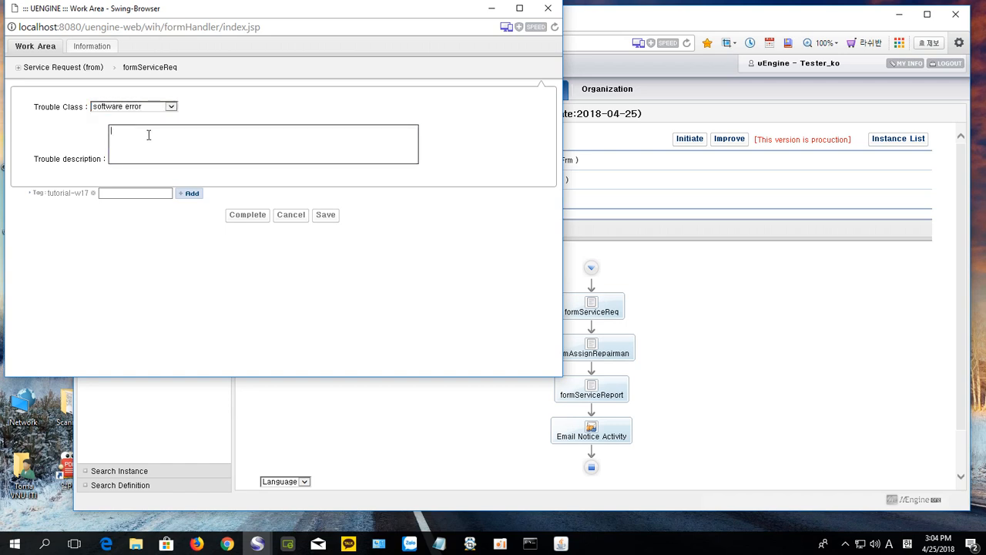
pyautogui.write('sosososososososososos')
# Step: Complete the request form and close the Work Area window
pyautogui.click(242, 216)
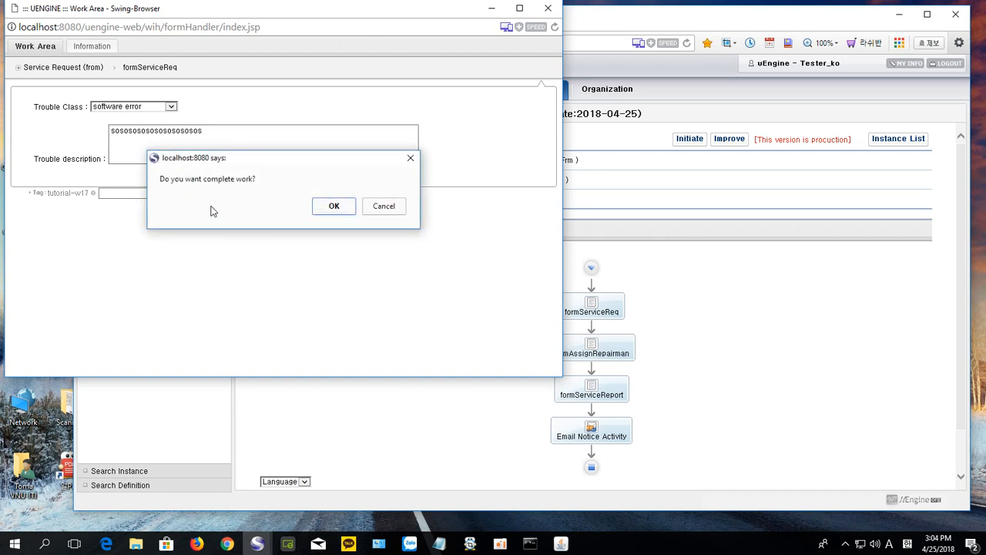
pyautogui.click(331, 207)
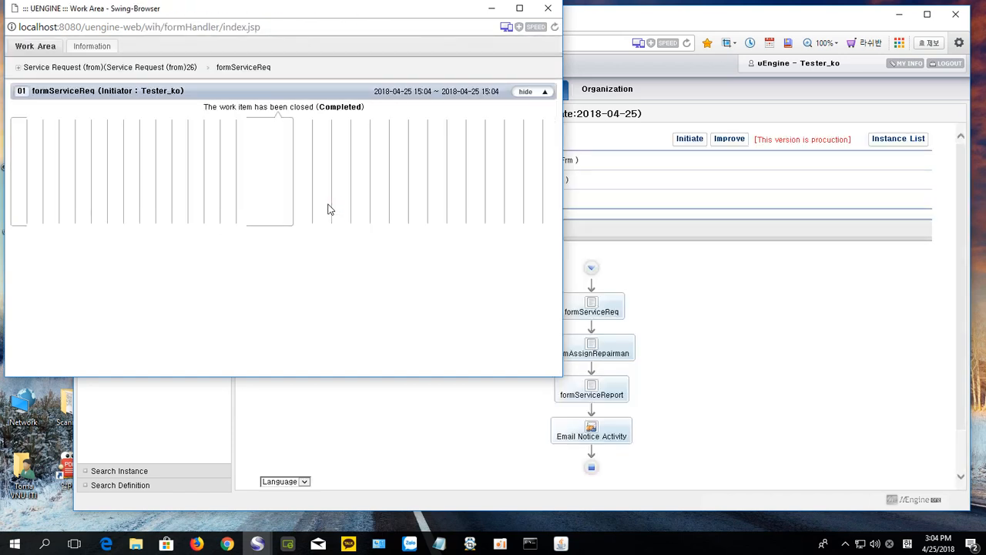
pyautogui.click(543, 10)
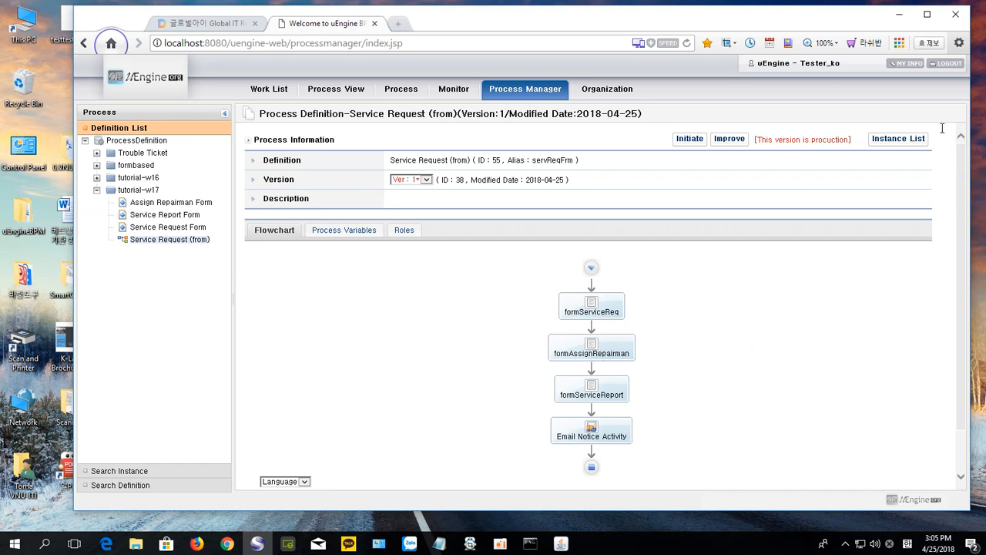
# Step: Log out and sign back in as the other user with their ID and password
pyautogui.click(949, 64)
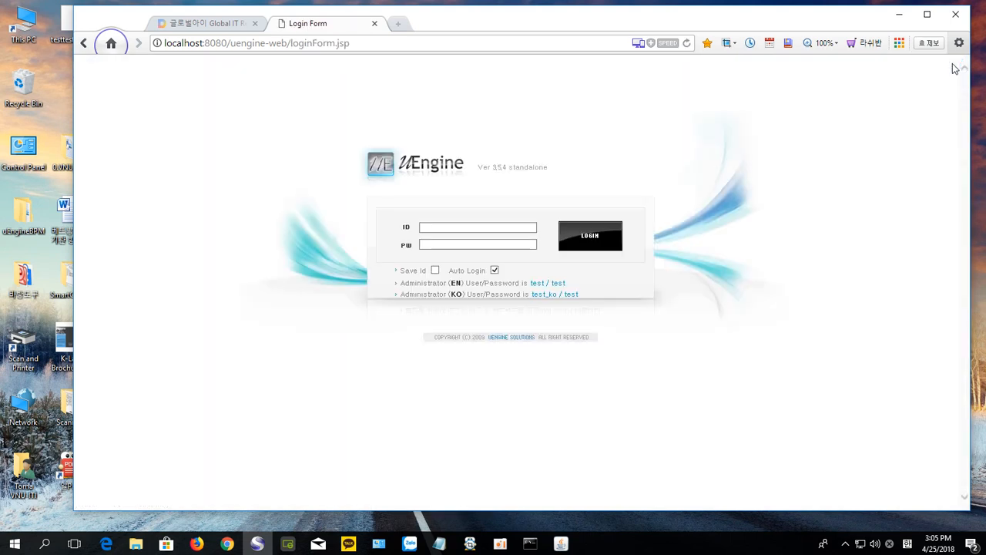
pyautogui.click(429, 225)
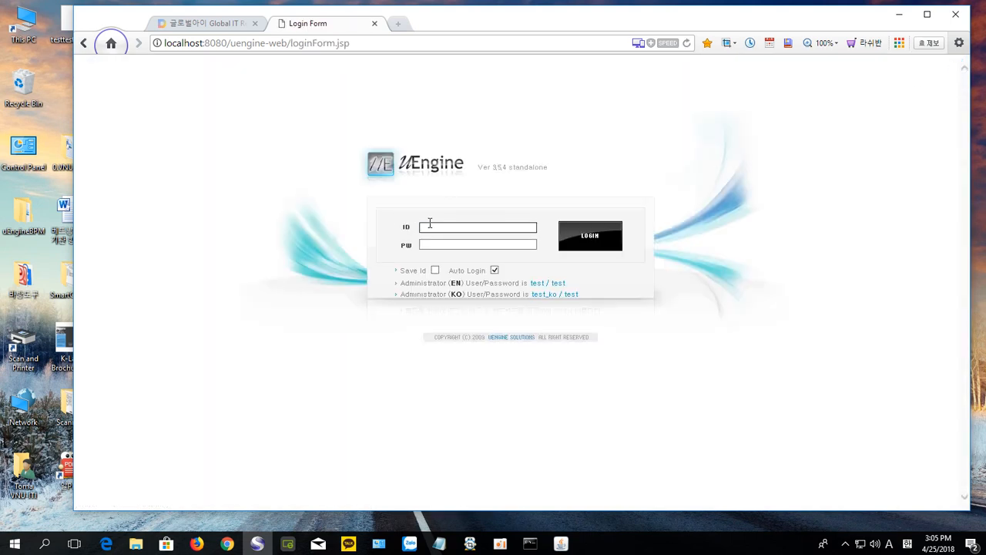
pyautogui.write('test')
pyautogui.click(422, 245)
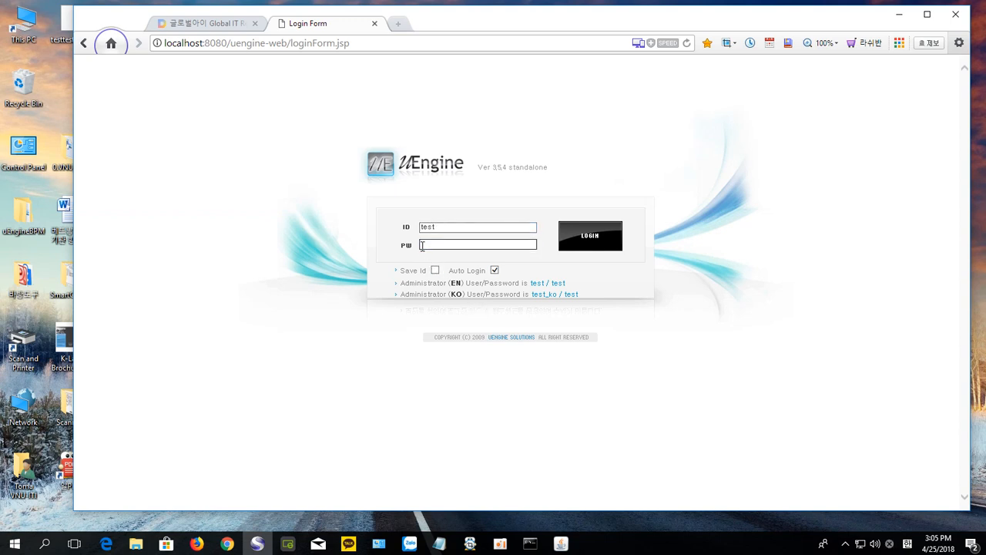
pyautogui.write('test')
pyautogui.click(583, 241)
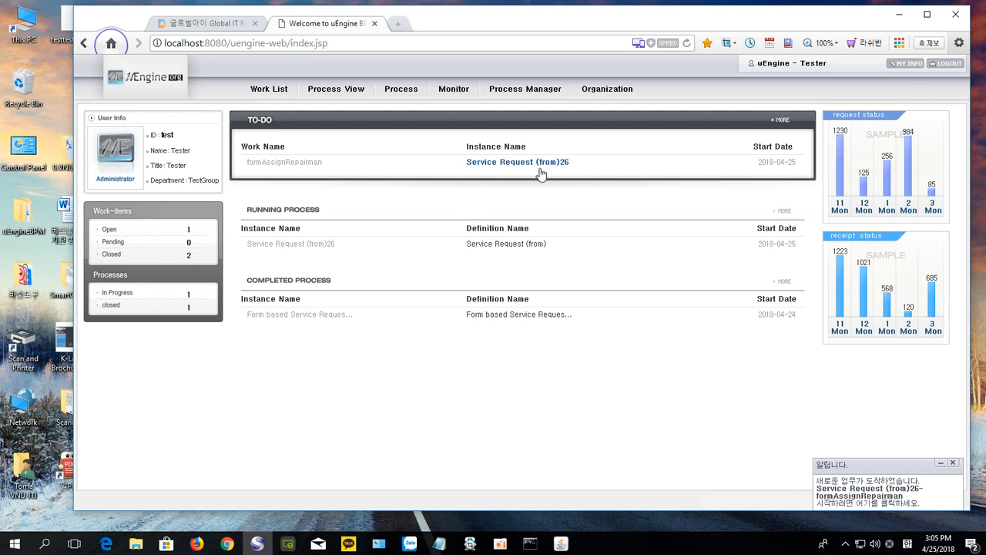
# Step: Open the formAssignRepairman work item for Service Request (from)26 from the Work List
pyautogui.click(281, 95)
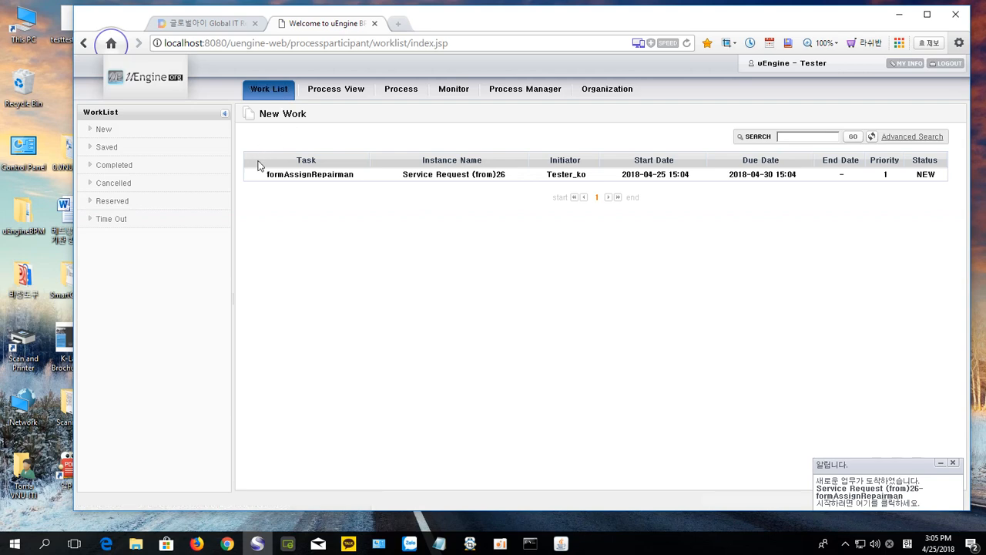
pyautogui.click(347, 178)
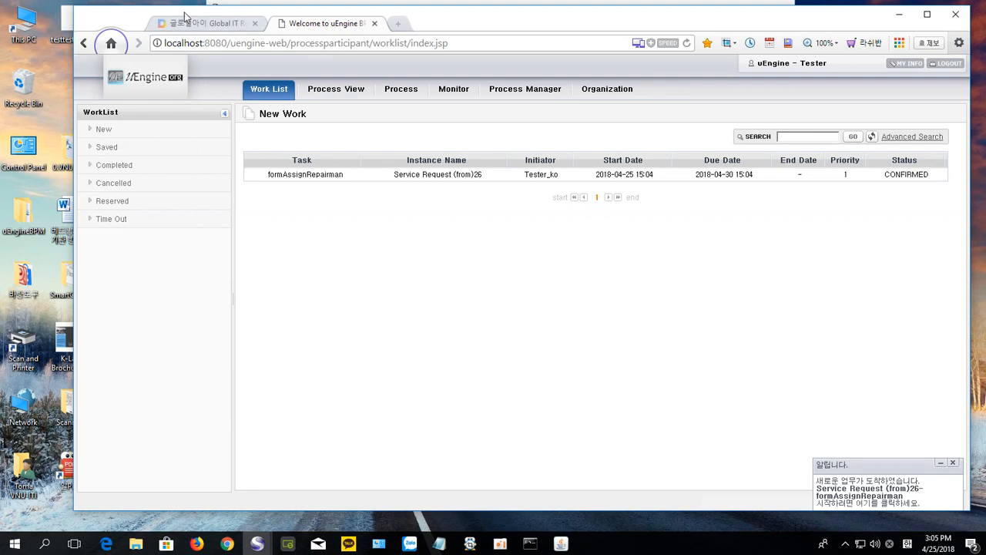
pyautogui.moveTo(185, 16); pyautogui.dragTo(173, 36)
# Step: Assign Tester from TestGroup as repairman and complete the formAssignRepairman task
pyautogui.click(407, 19)
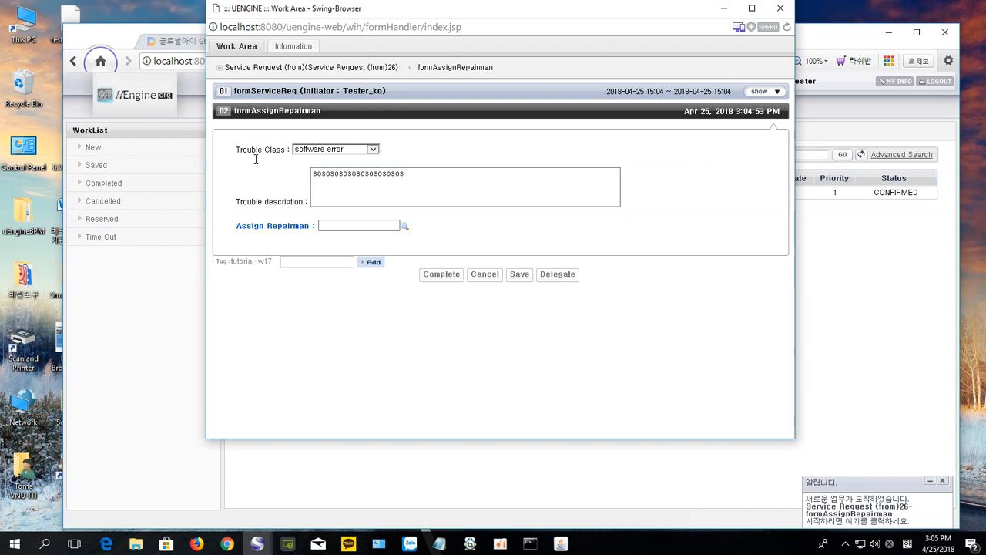
pyautogui.click(405, 228)
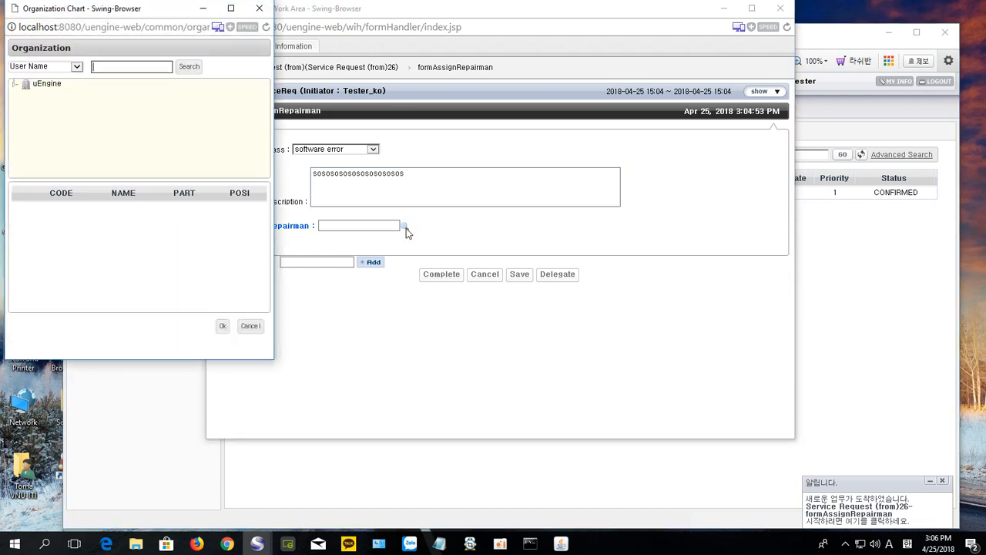
pyautogui.click(13, 85)
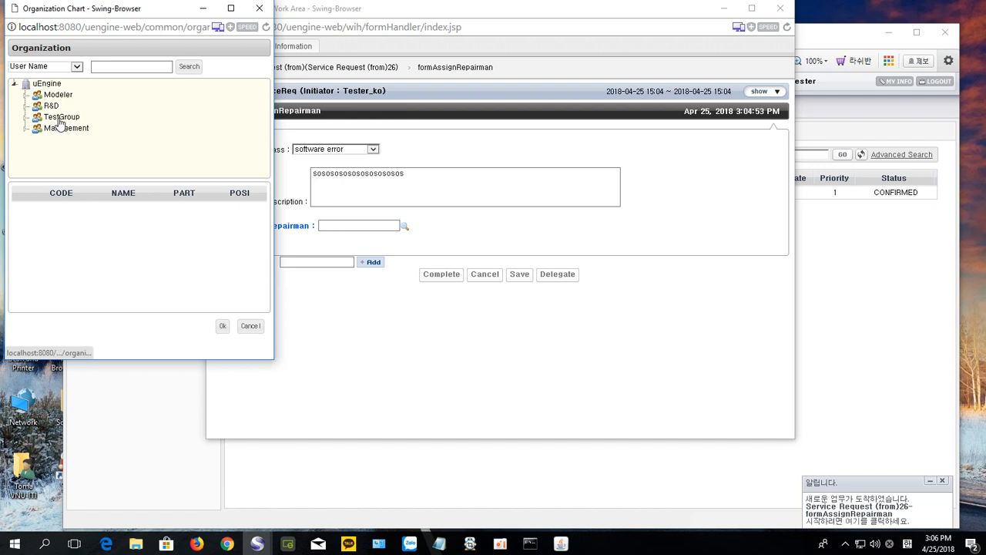
pyautogui.click(60, 118)
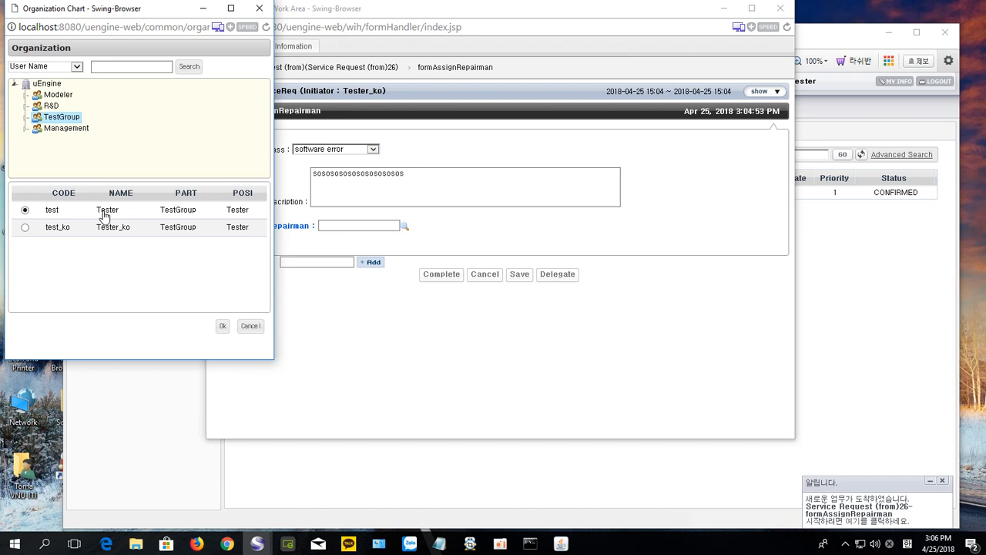
pyautogui.click(222, 327)
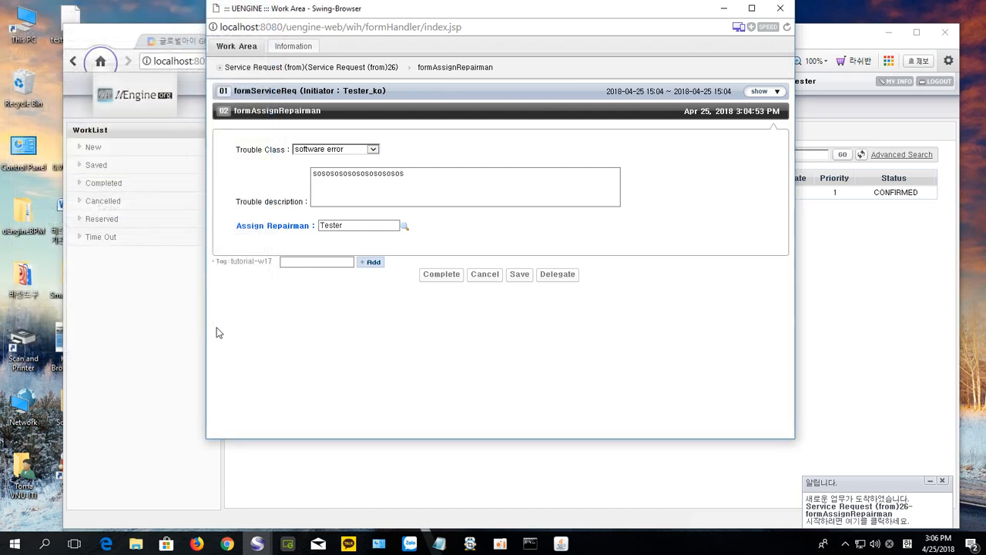
pyautogui.click(441, 278)
pyautogui.click(550, 239)
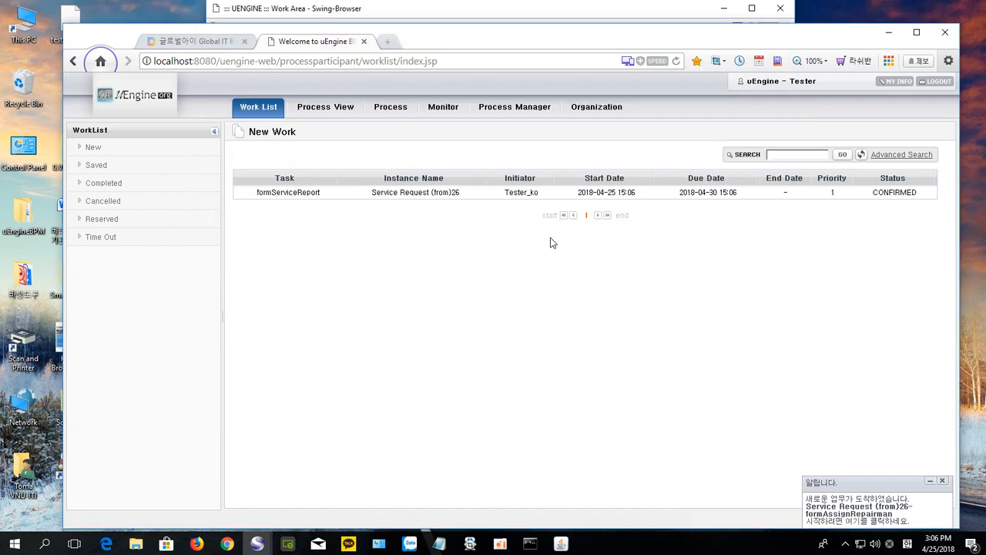
# Step: Write 'OKOKOKOOKO....................OKOKOK' in the Service Report box of the formServiceReport form
pyautogui.click(464, 13)
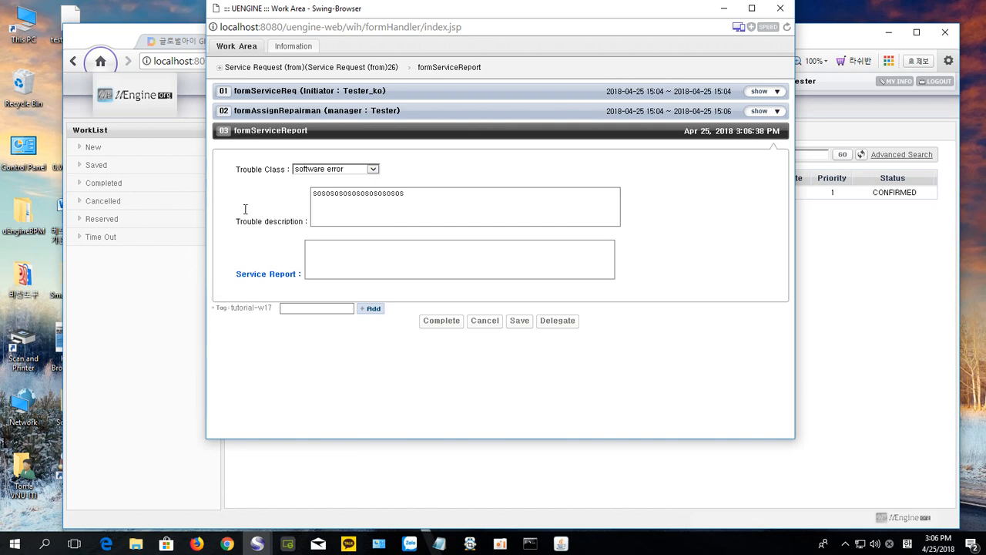
pyautogui.click(323, 255)
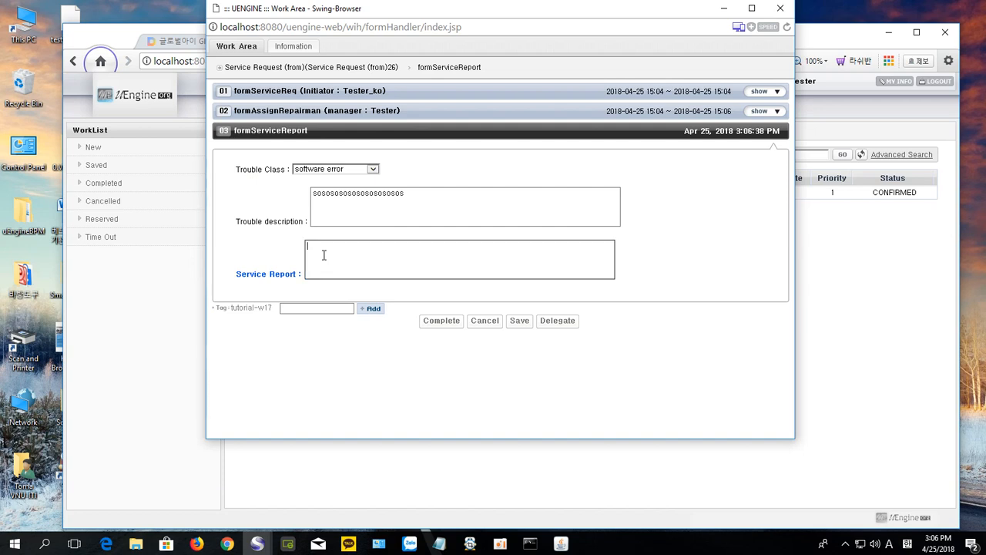
pyautogui.write('OKOKOKOOKO')
pyautogui.write('....................')
pyautogui.write('OKOKOK')
# Step: Complete the service report task and close the Work Area window
pyautogui.click(441, 320)
pyautogui.click(561, 238)
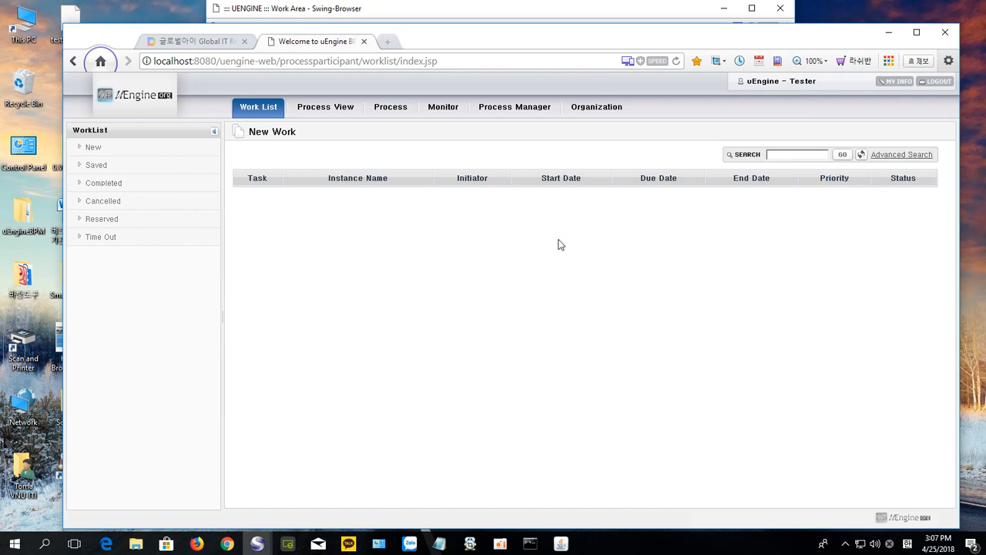
pyautogui.click(479, 13)
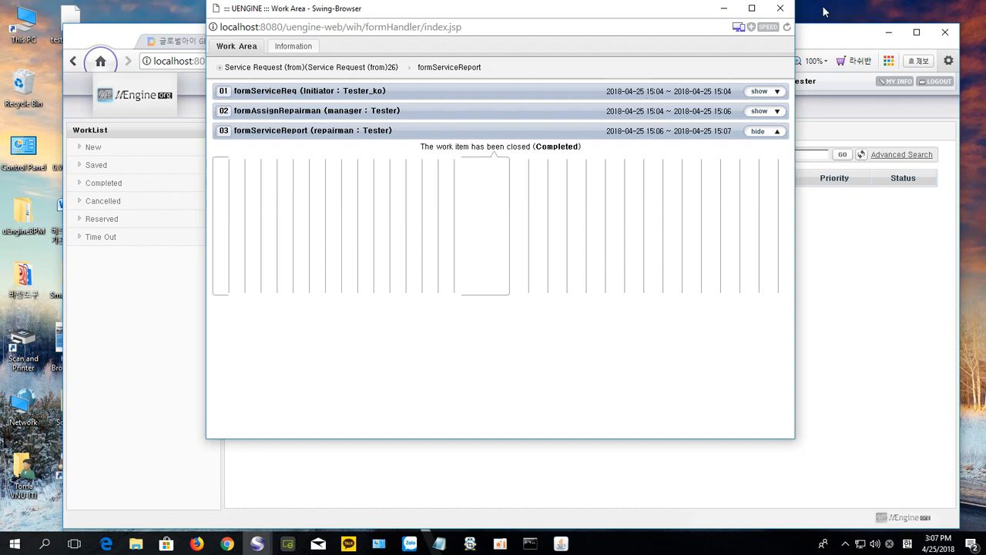
pyautogui.click(786, 9)
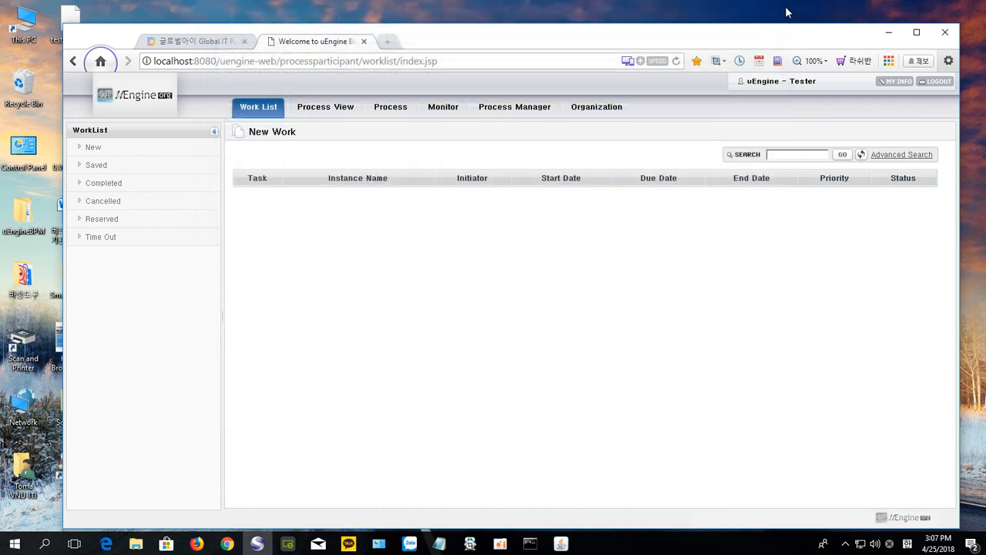
# Step: Go to hotmail.com in a new tab and proceed to the Microsoft sign-in page
pyautogui.click(389, 42)
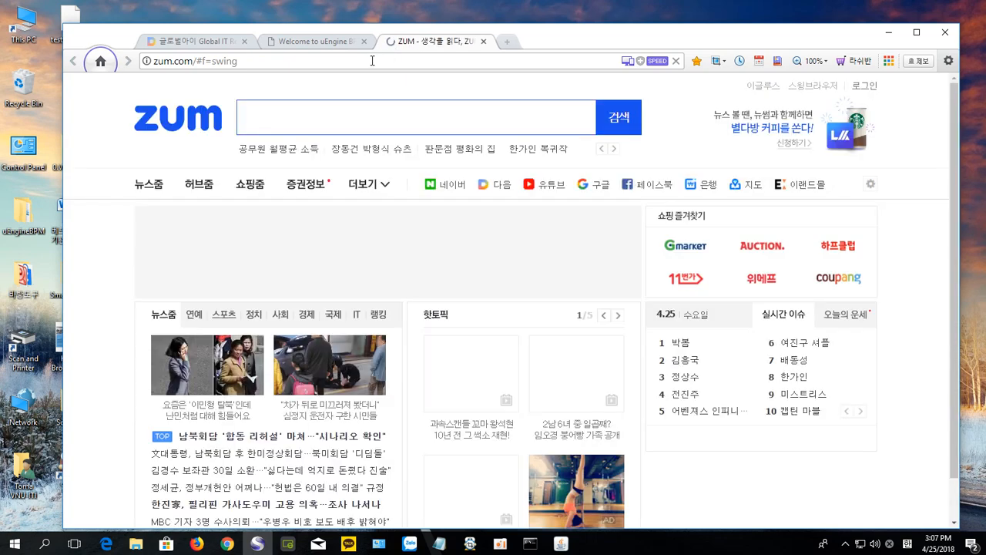
pyautogui.click(372, 60)
pyautogui.write('ho')
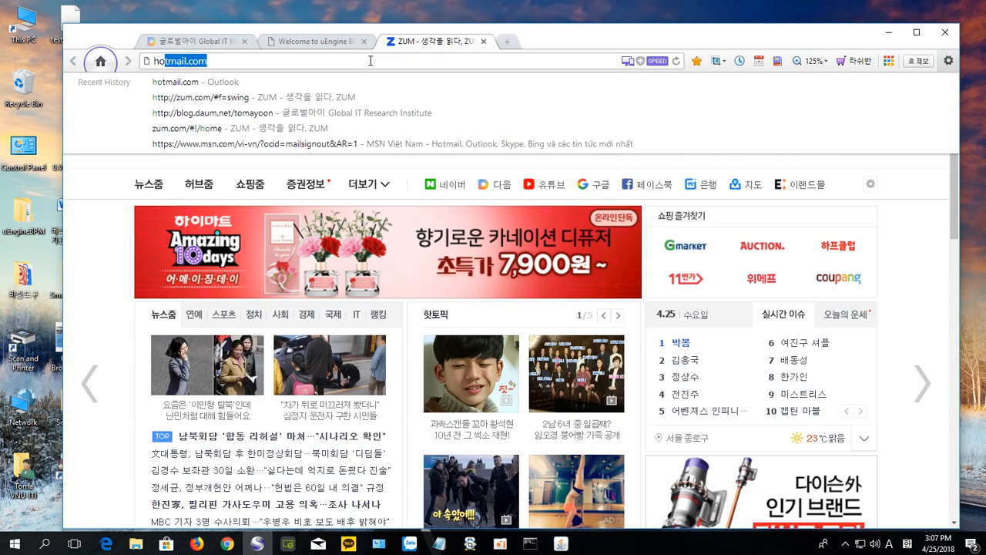
pyautogui.write('tmai')
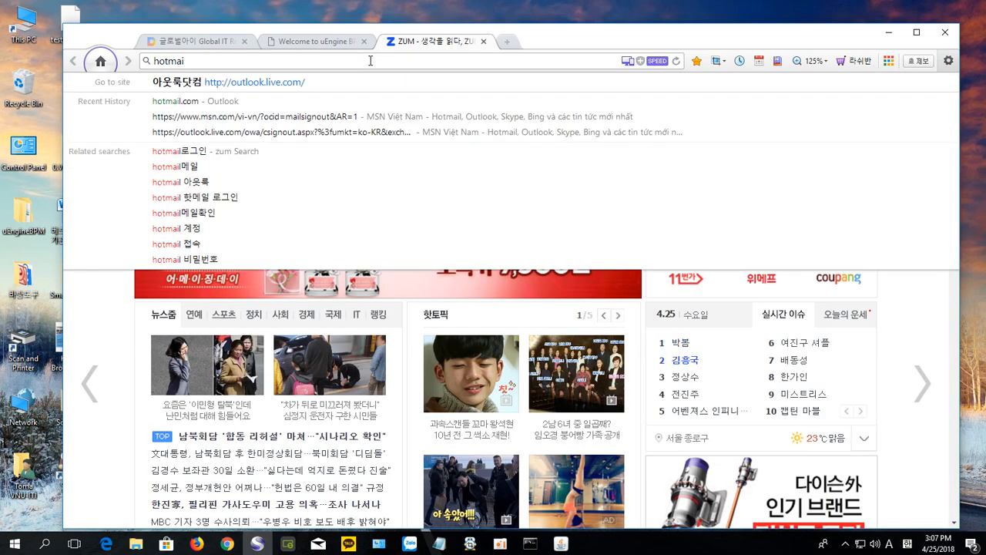
pyautogui.write('l')
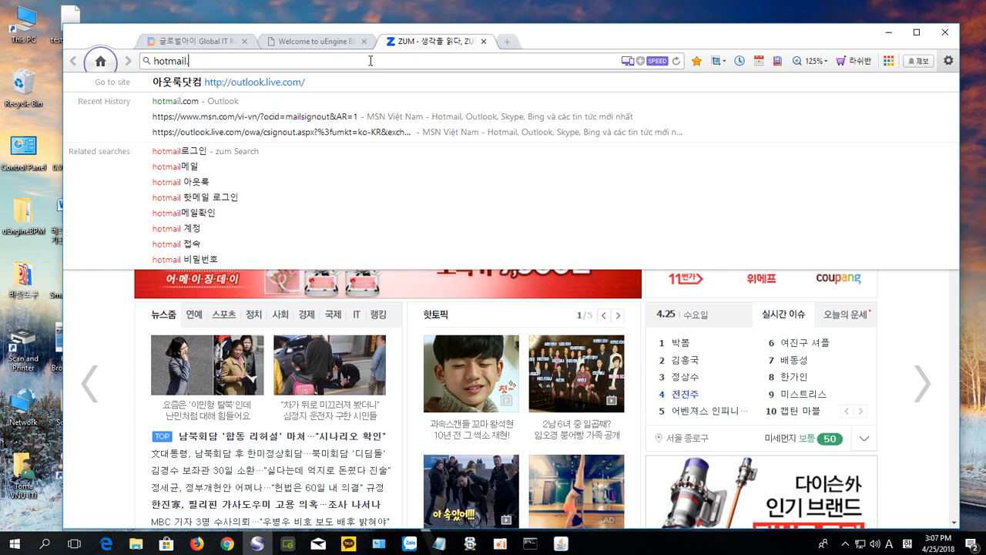
pyautogui.write('.com')
pyautogui.press('Return')
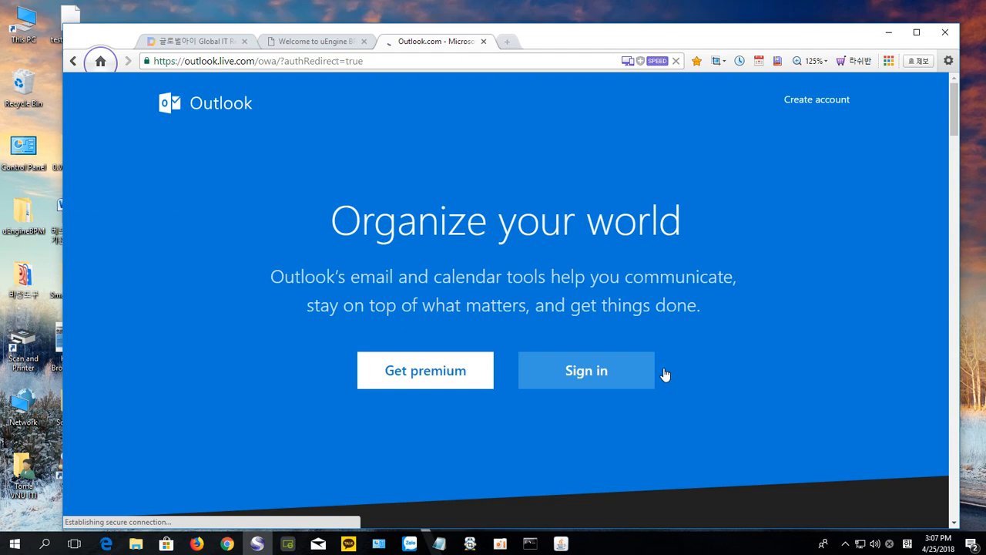
pyautogui.click(614, 378)
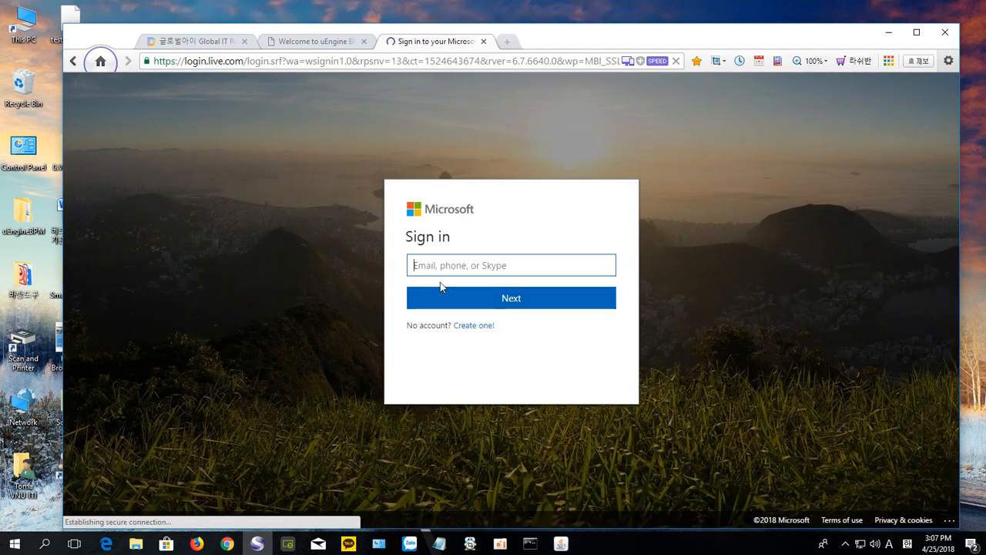
# Step: Sign in to Outlook using the saved account address and its password
pyautogui.click(435, 267)
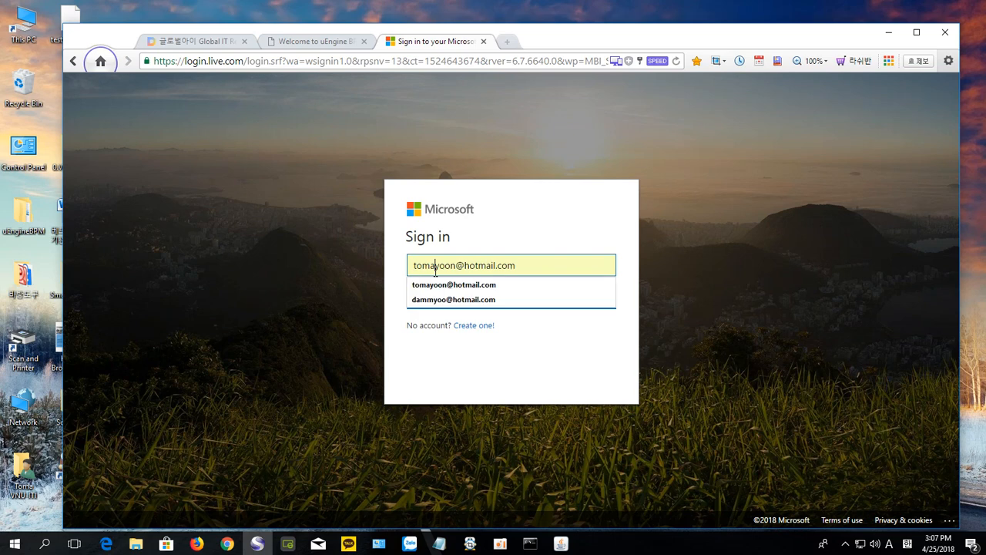
pyautogui.click(478, 286)
pyautogui.click(519, 301)
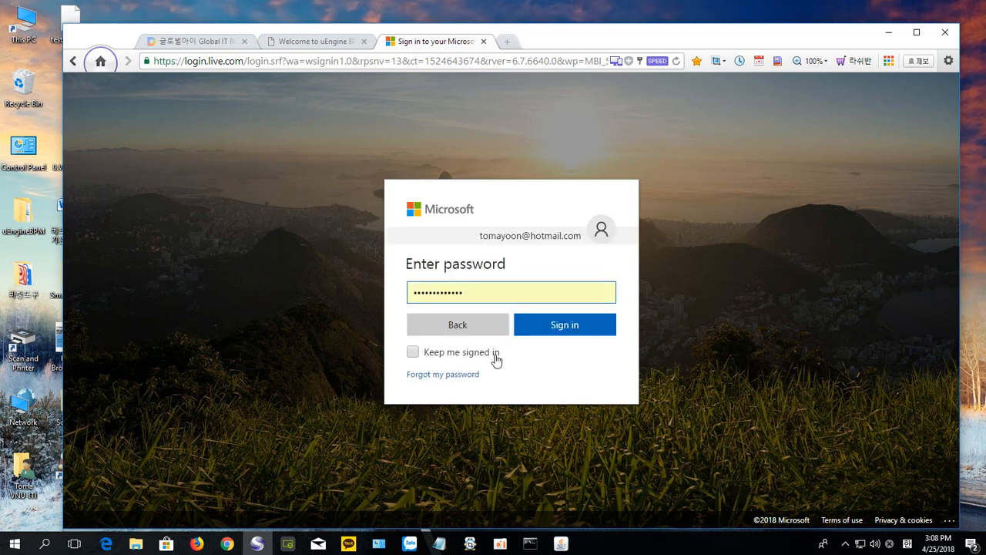
pyautogui.click(552, 327)
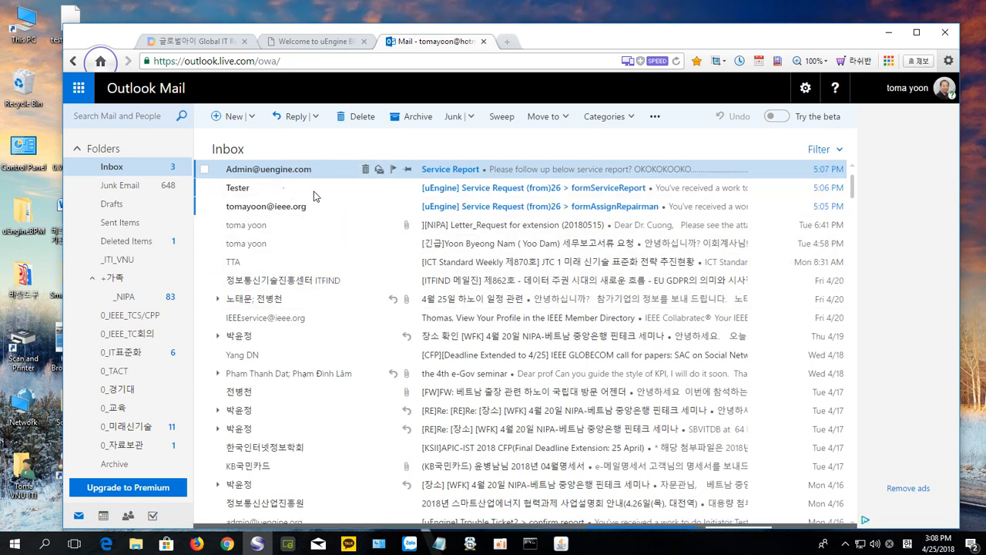
# Step: Read the formAssignRepairman and formServiceReport notifications, then the Service Report email
pyautogui.click(553, 213)
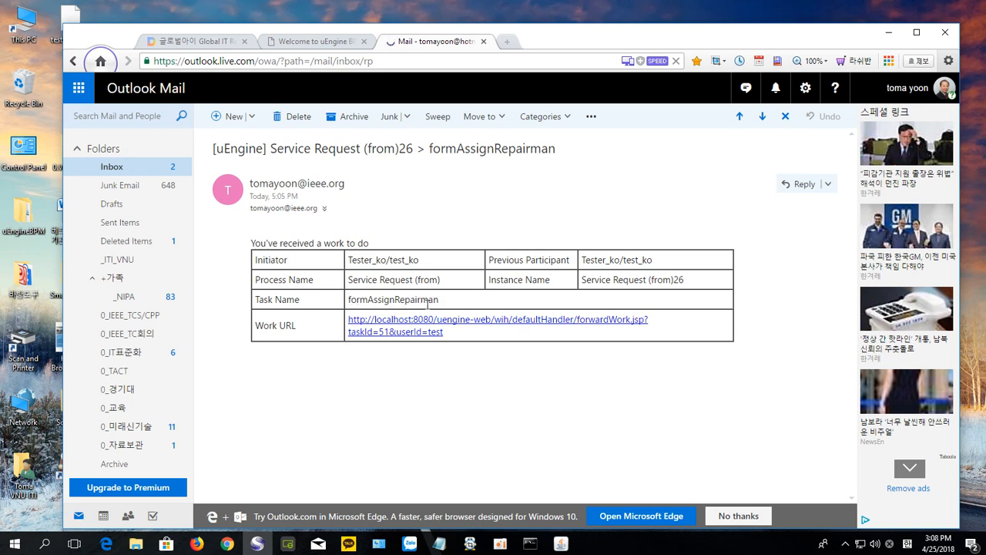
pyautogui.click(739, 117)
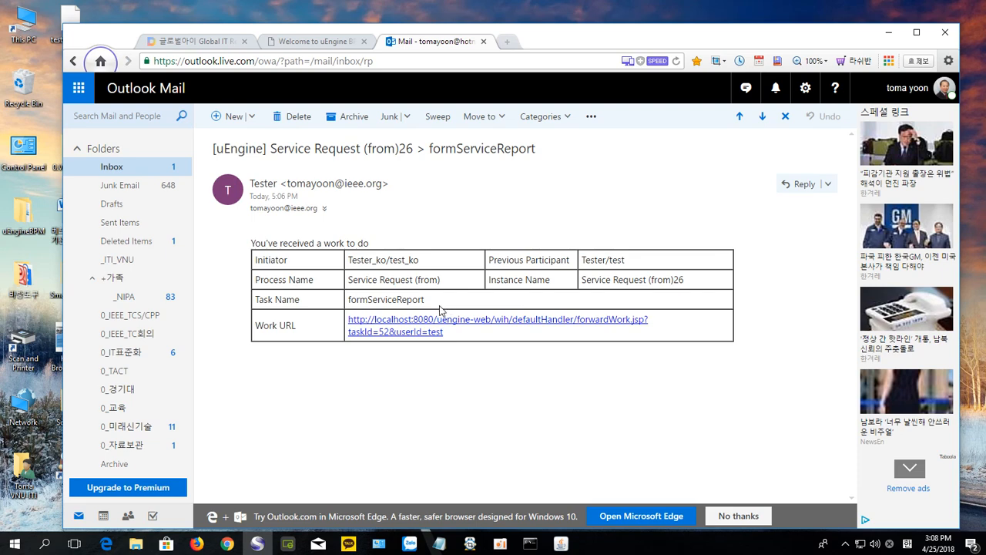
pyautogui.click(742, 118)
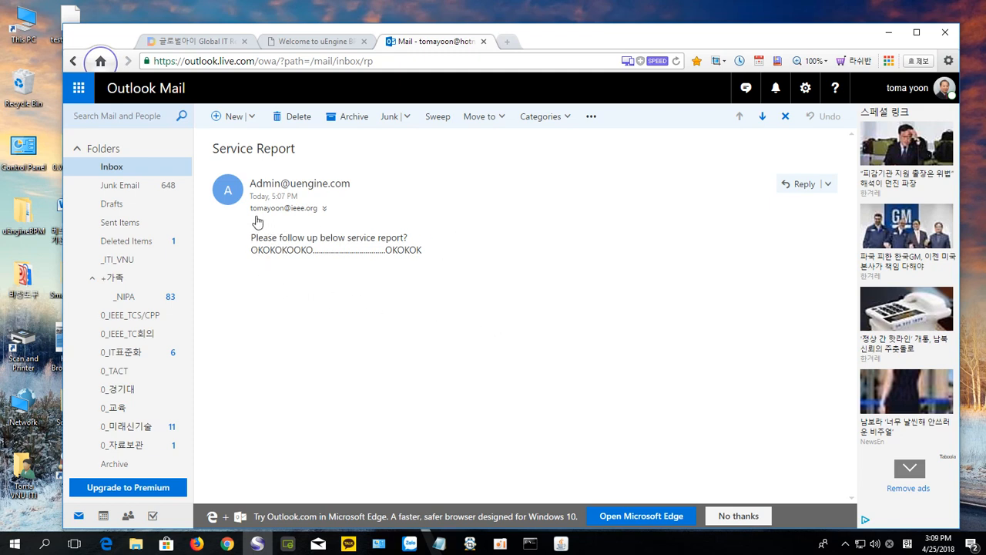
pyautogui.moveTo(292, 214)
pyautogui.click(326, 45)
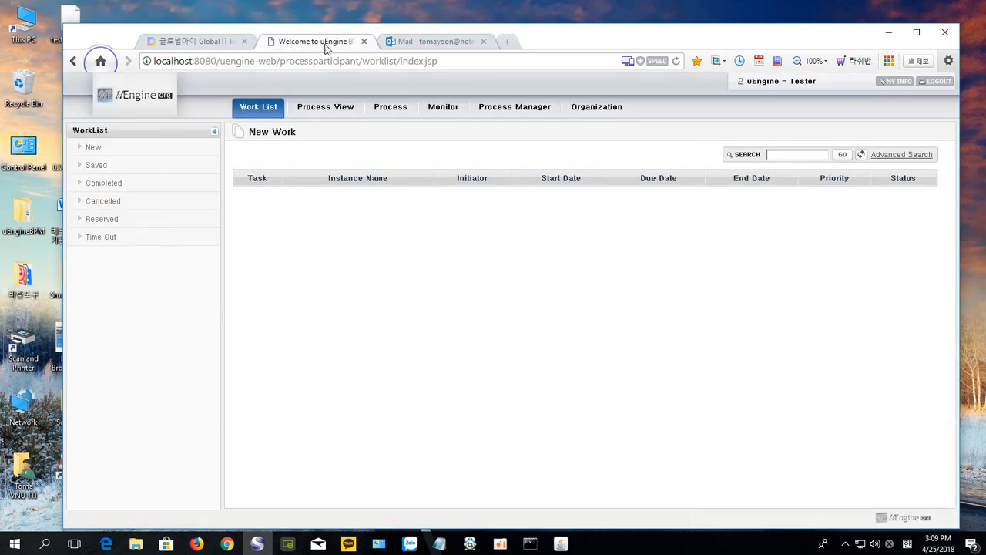
pyautogui.click(895, 83)
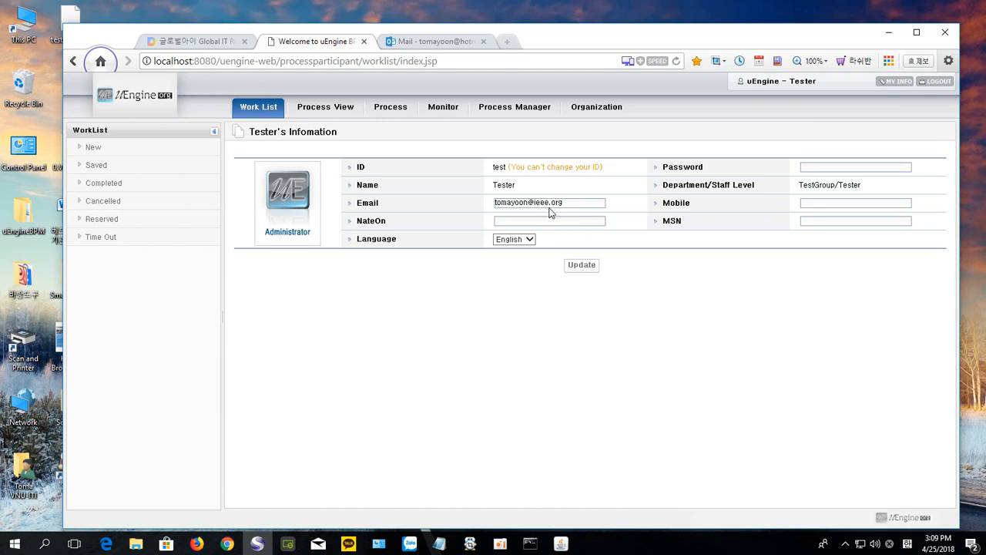
pyautogui.click(940, 88)
pyautogui.click(441, 250)
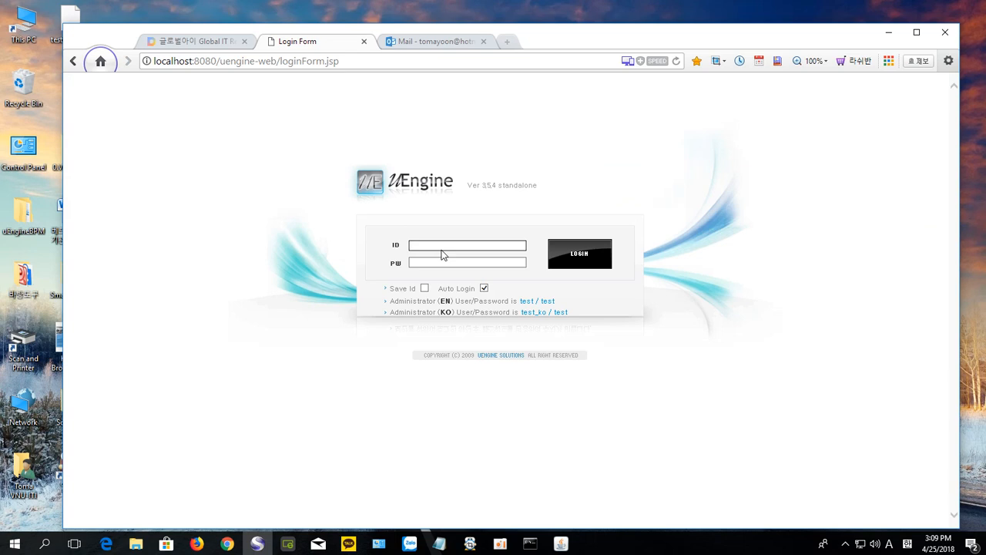
pyautogui.write('test_ko')
# Step: Enter the administrator's login credentials and sign in as the Korean administrator
pyautogui.click(444, 259)
pyautogui.write('test')
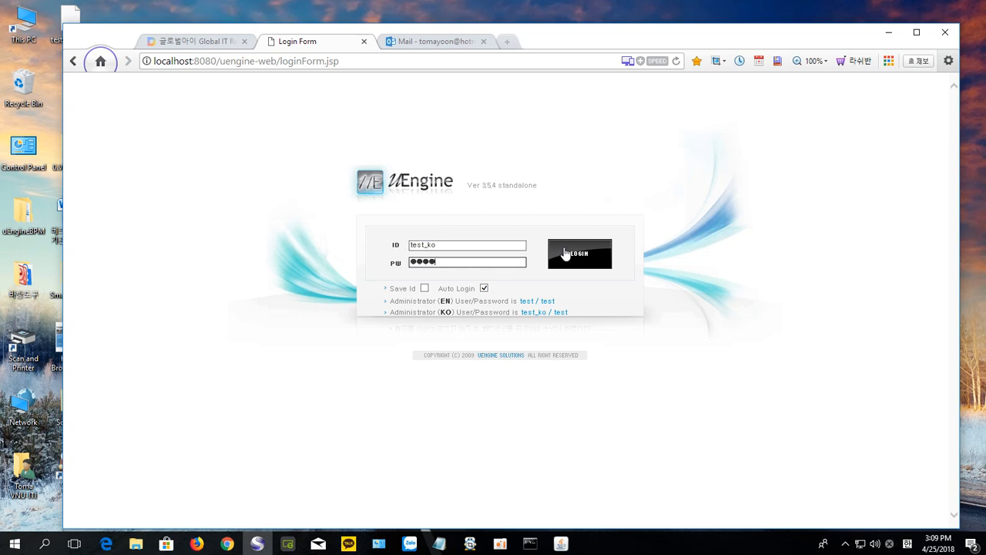
pyautogui.click(562, 255)
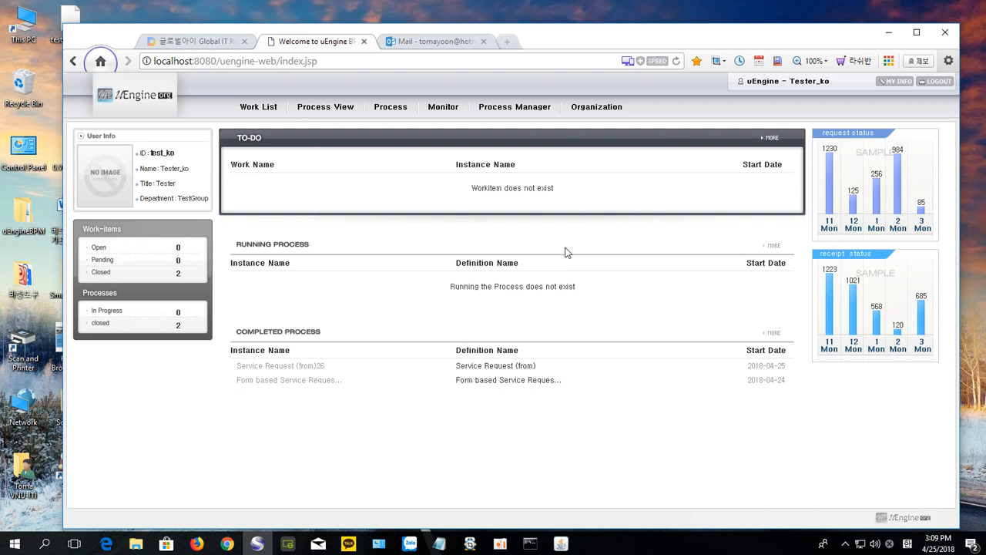
# Step: Check the profile, then view the Process Manager list with the tutorial-w17 definitions expanded
pyautogui.click(897, 84)
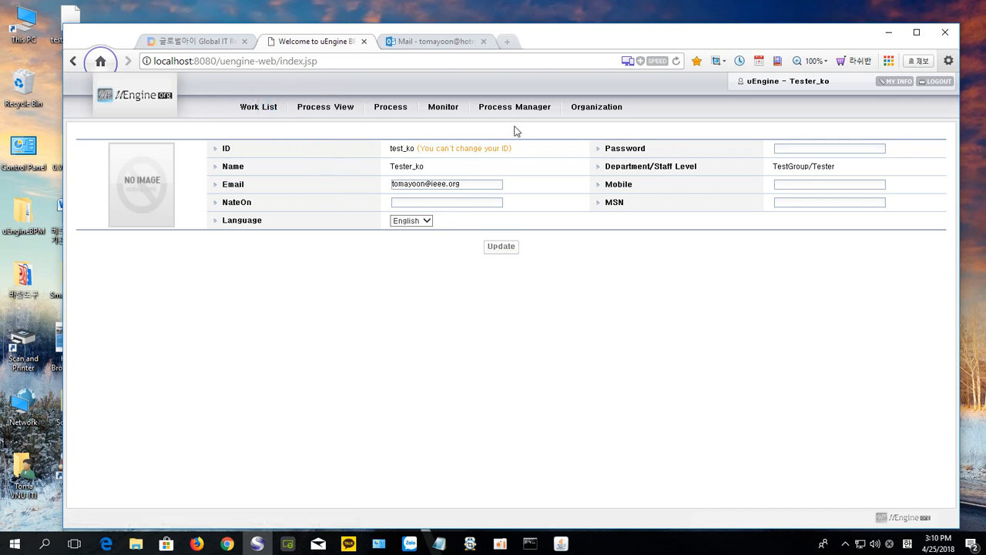
pyautogui.click(496, 110)
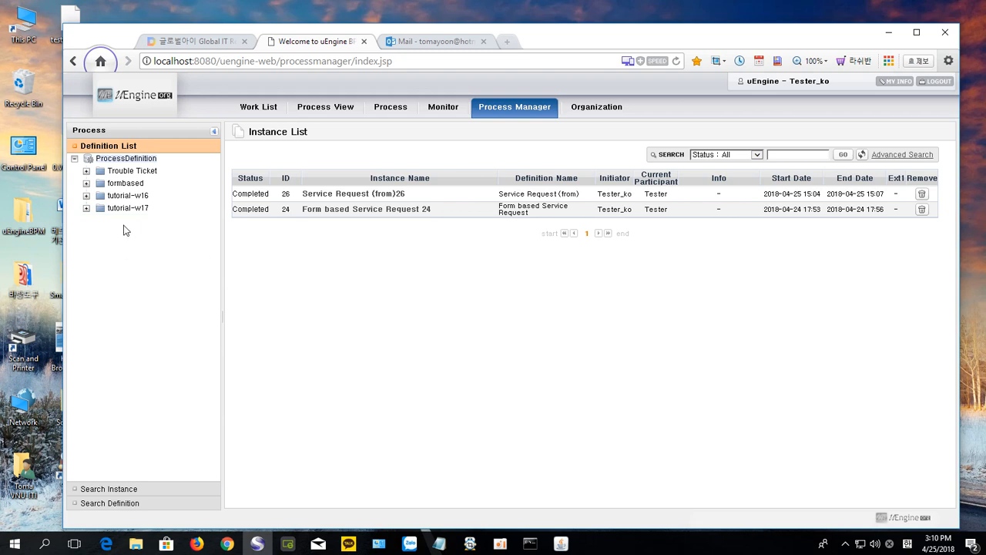
pyautogui.click(86, 209)
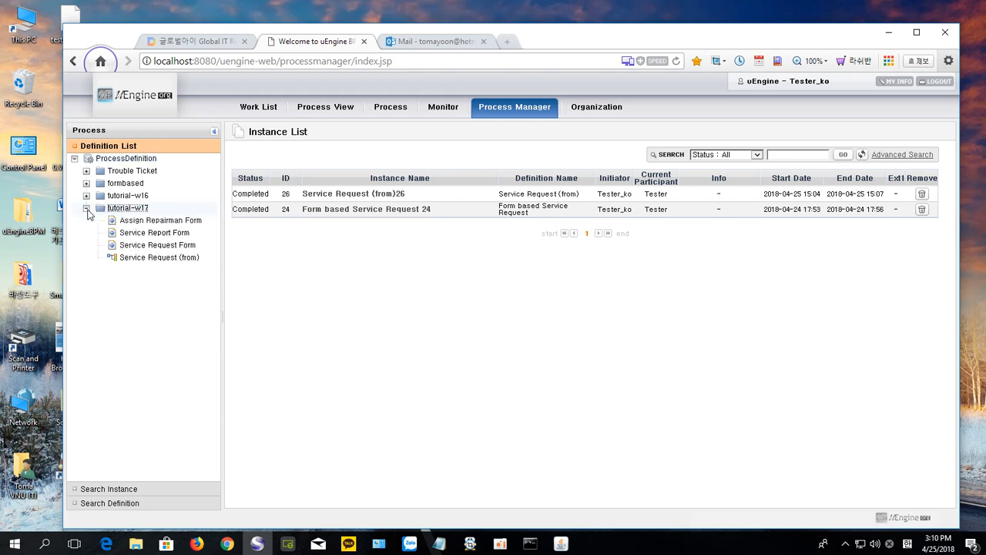